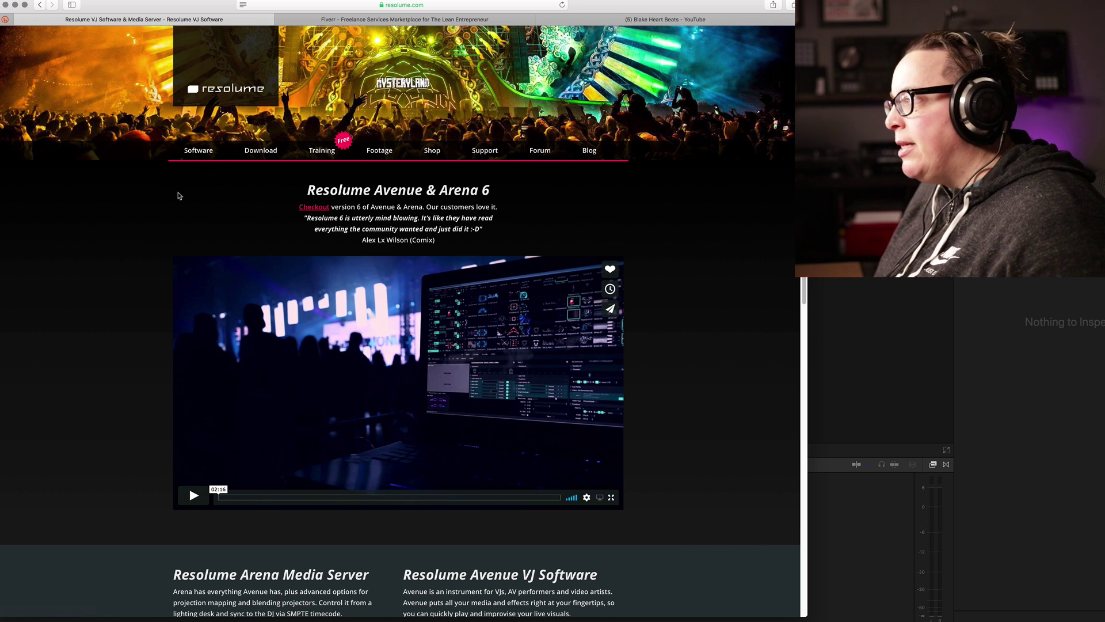
# Open Resolume's What's New page for version 6 and read through its feature descriptions
pyautogui.click(185, 159)
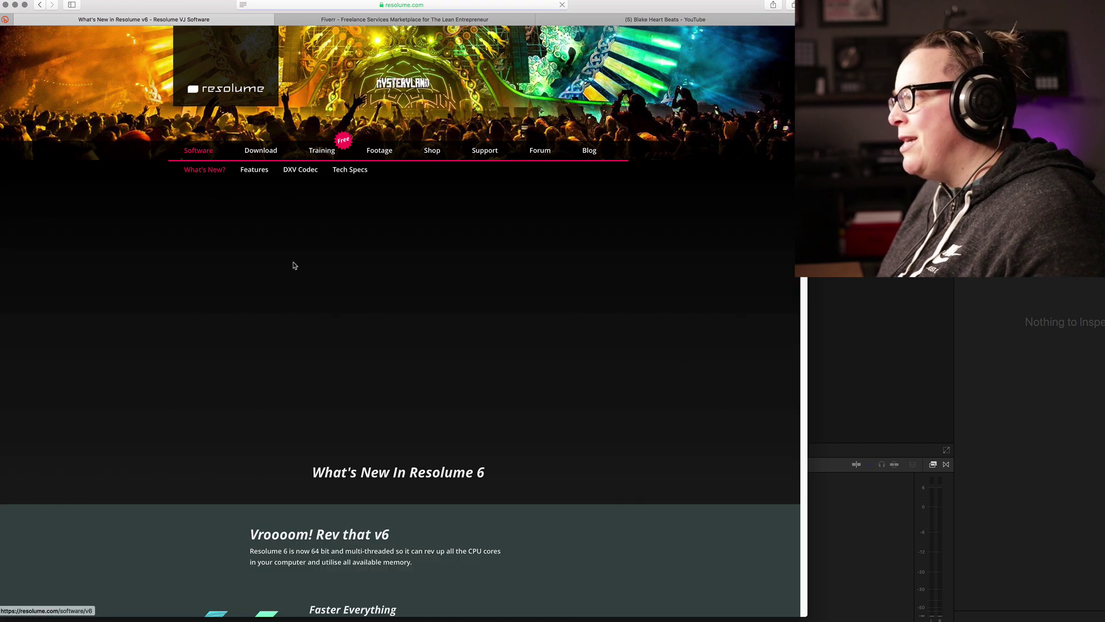
pyautogui.scroll(-10, 632, 501)
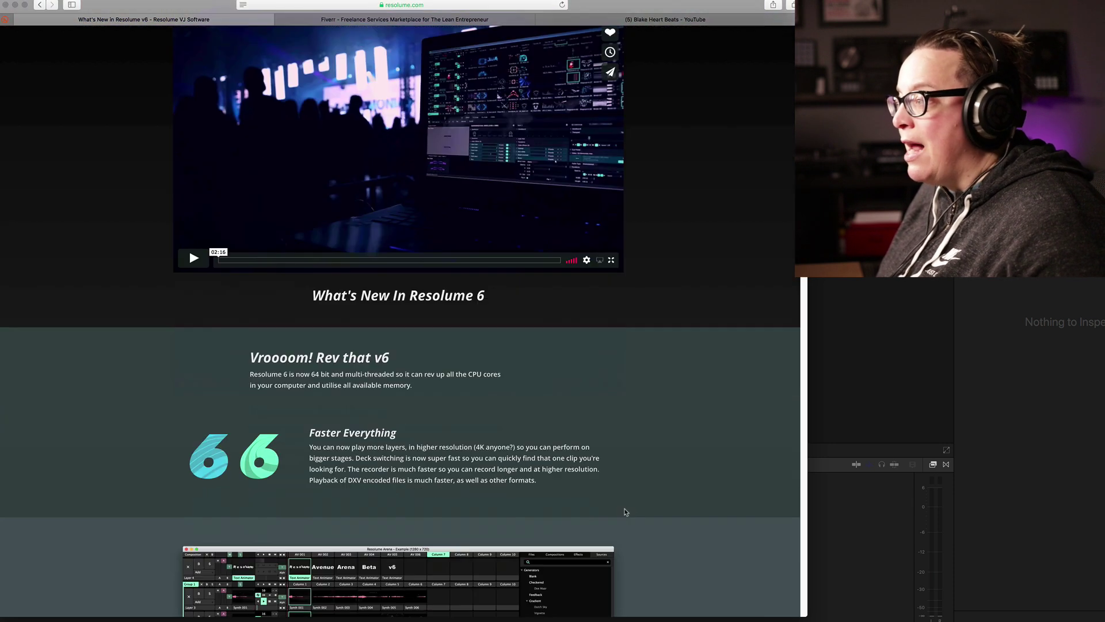
pyautogui.scroll(-7, 611, 511)
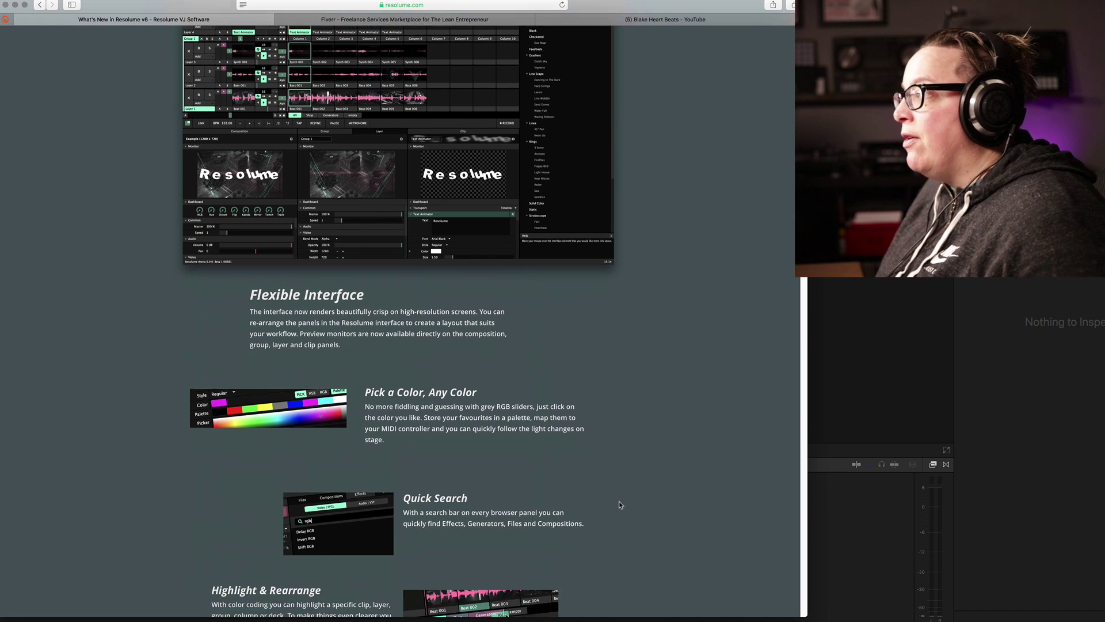
pyautogui.scroll(-5, 609, 491)
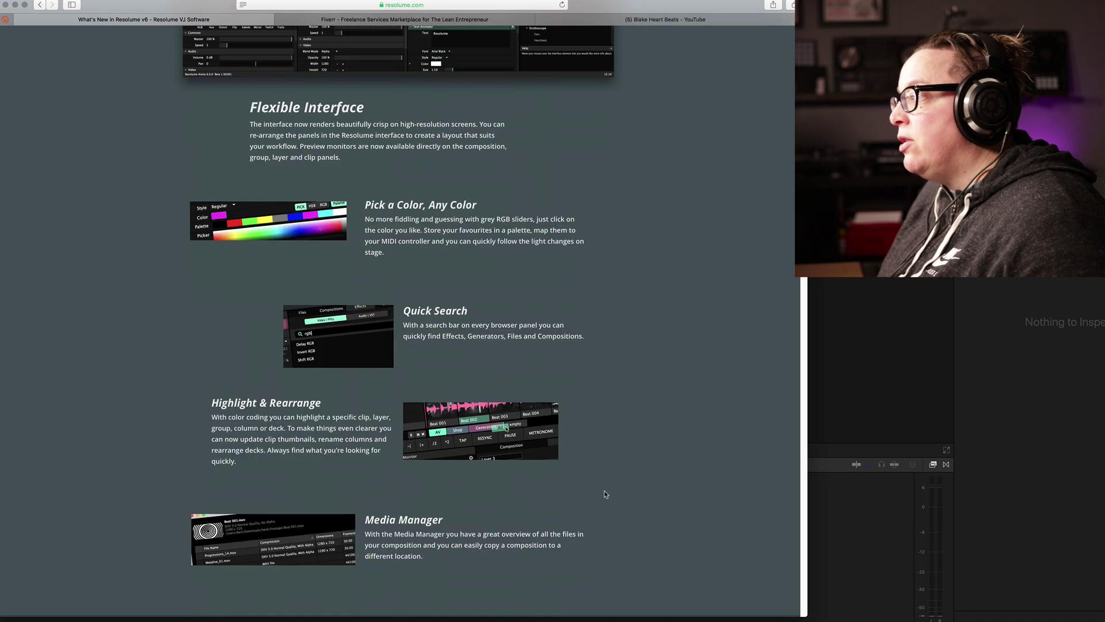
pyautogui.scroll(-1, 606, 492)
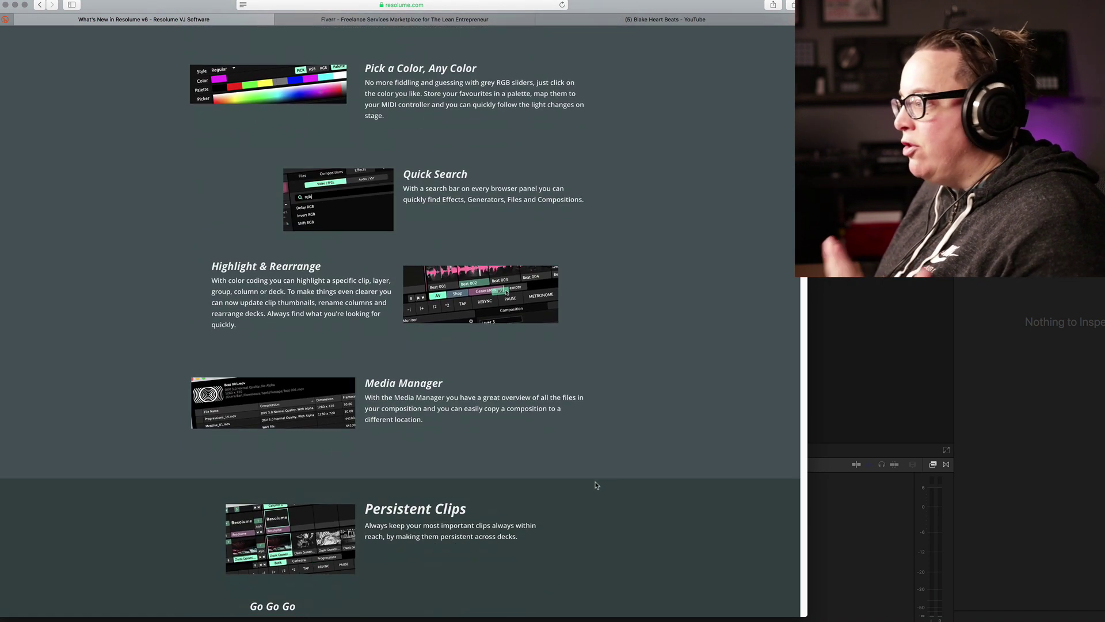
pyautogui.scroll(-1, 593, 518)
pyautogui.scroll(-1, 567, 524)
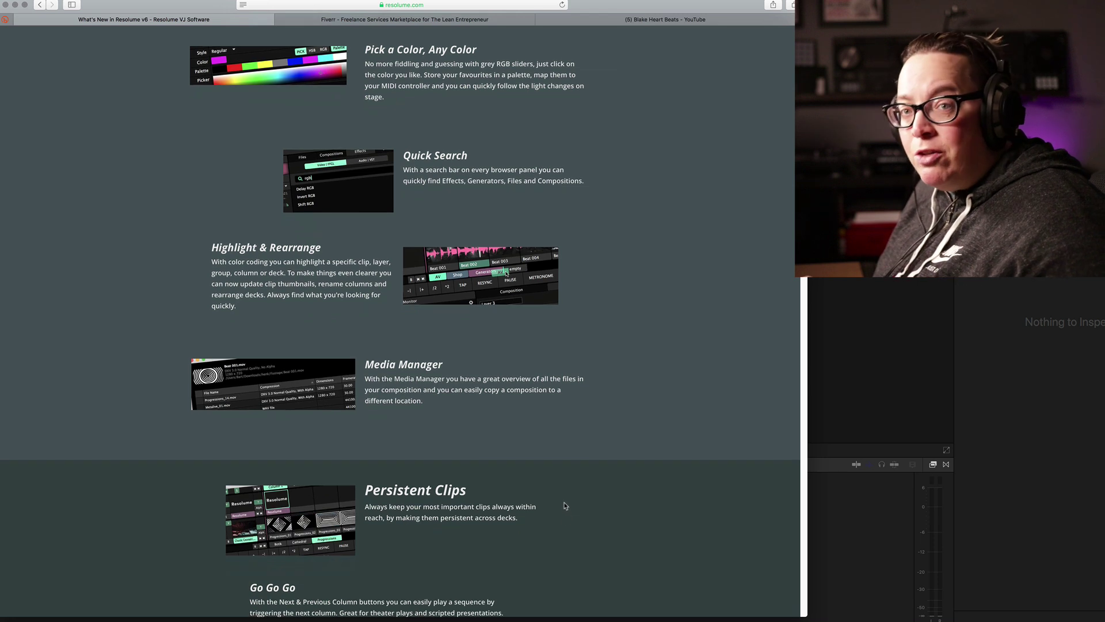
pyautogui.scroll(10, 583, 492)
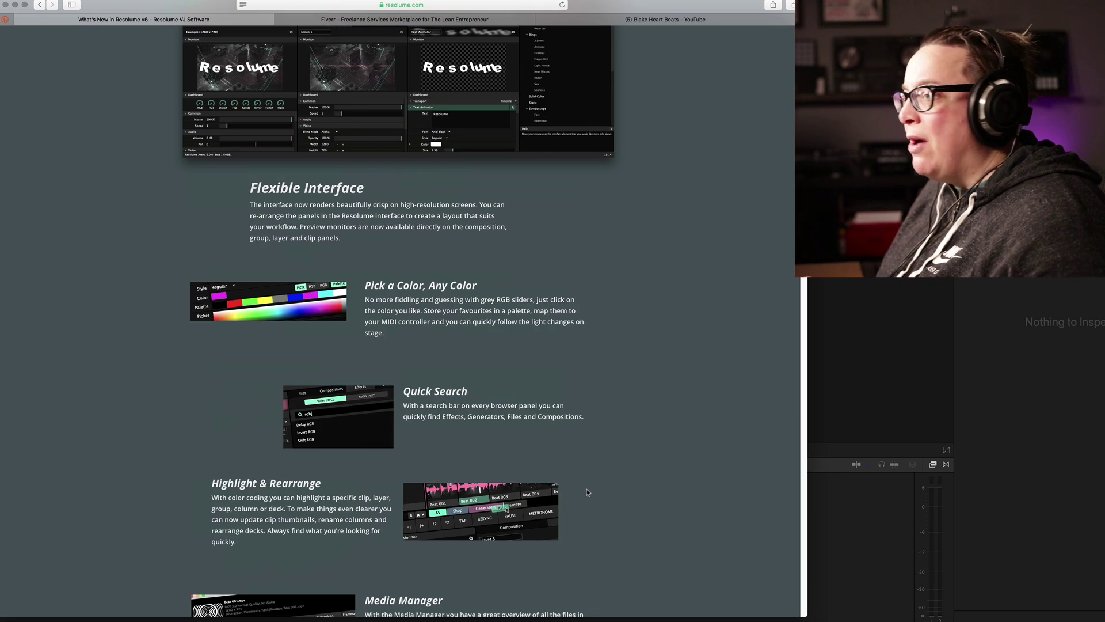
pyautogui.scroll(20, 575, 496)
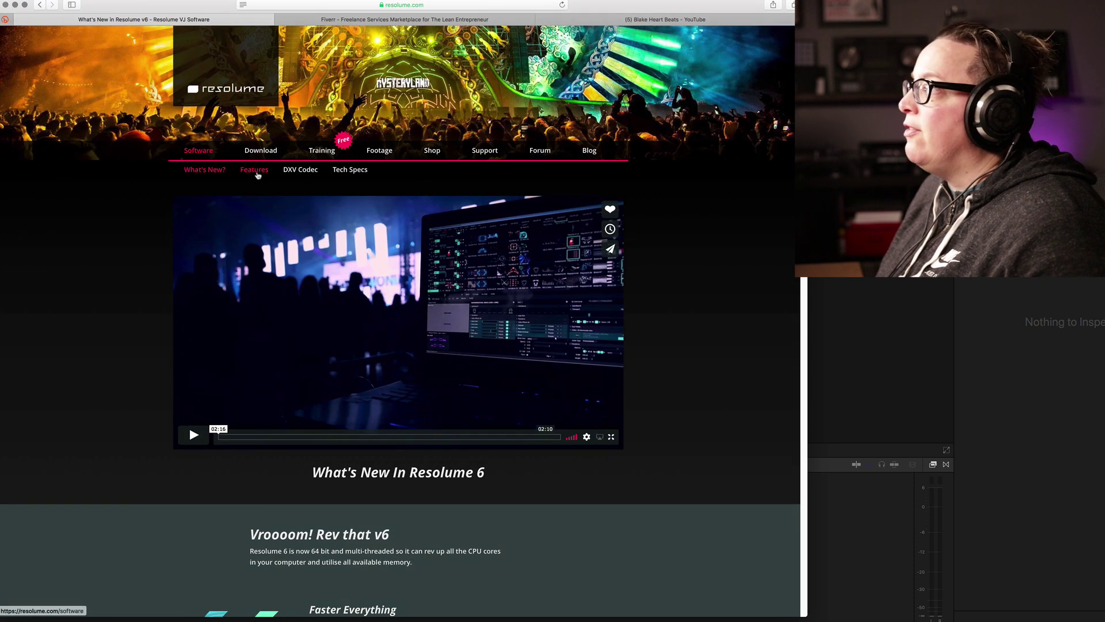
# Open Resolume's Footage catalogue and browse the available VJ loop packs in All Releases
pyautogui.click(388, 154)
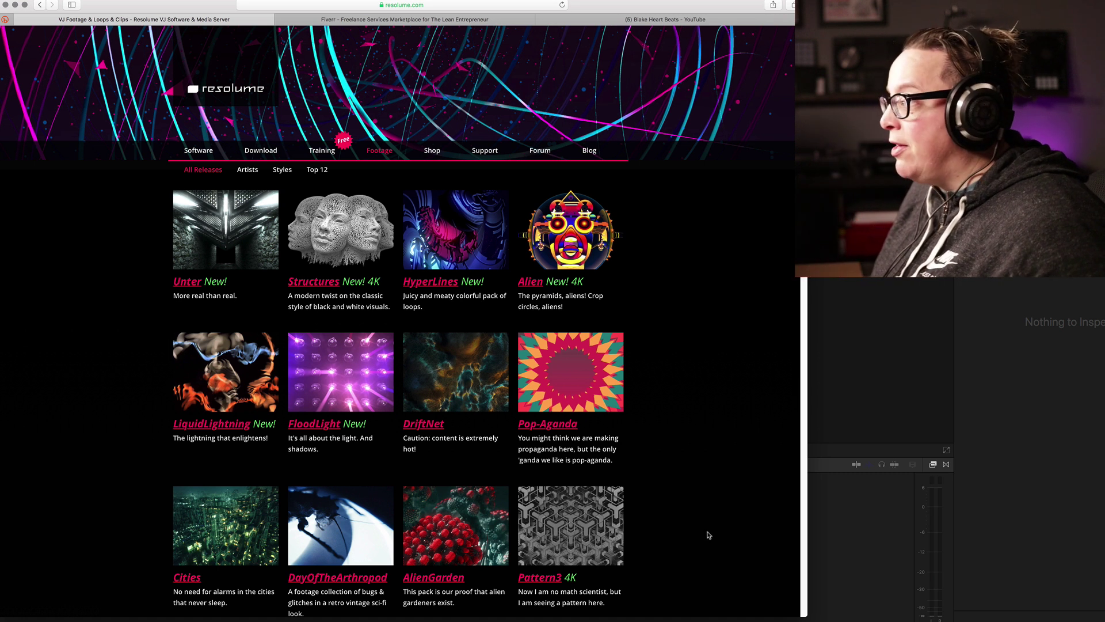
pyautogui.scroll(-1, 742, 512)
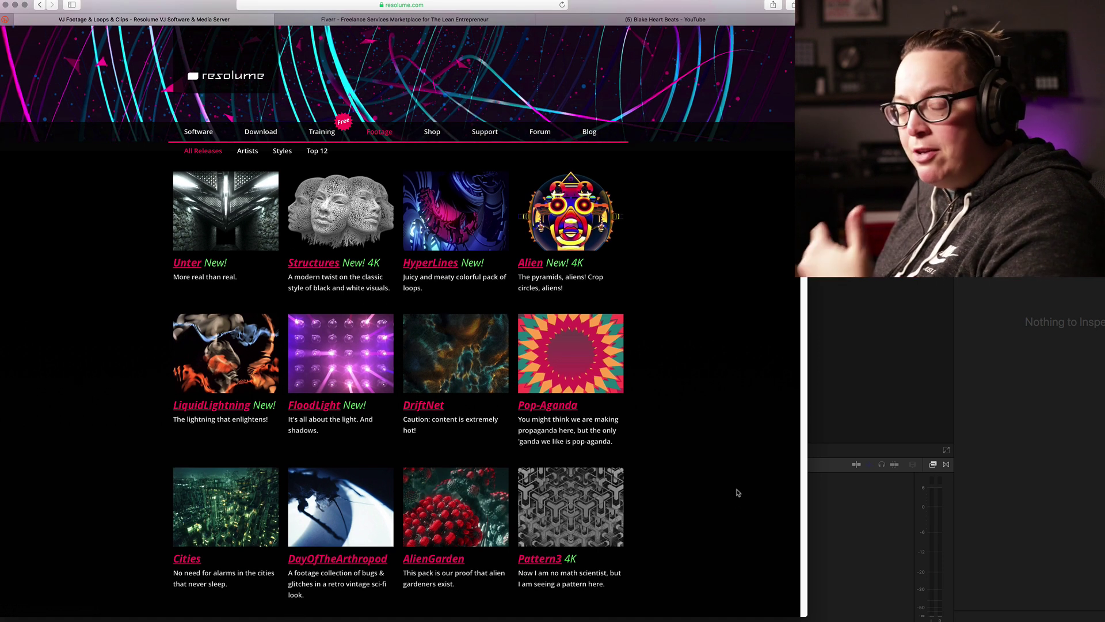
pyautogui.scroll(-10, 740, 509)
pyautogui.scroll(-5, 732, 505)
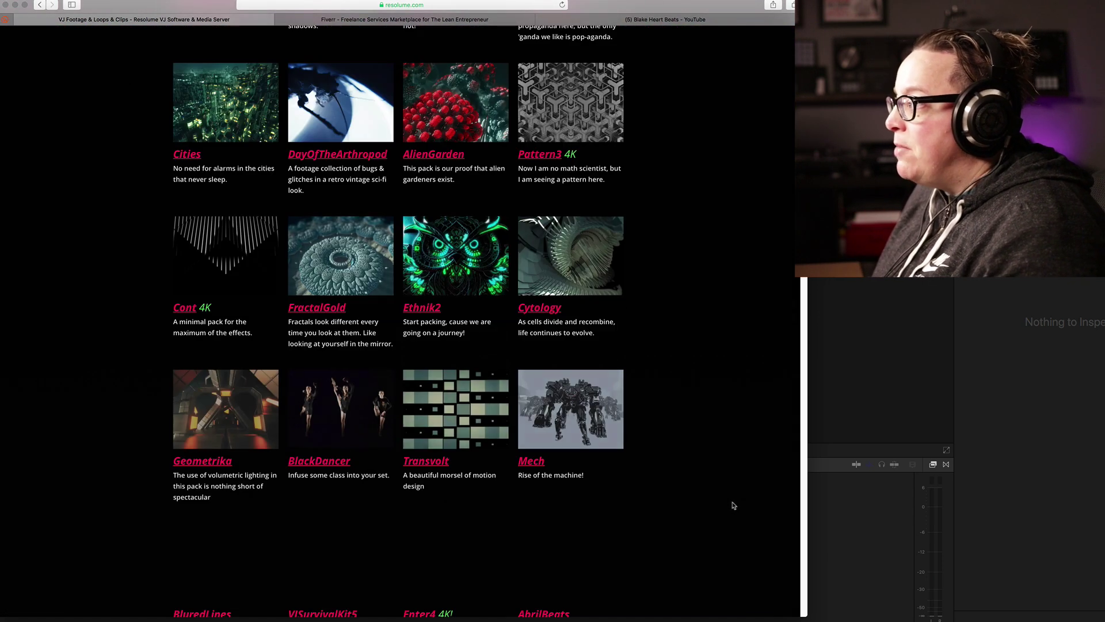
pyautogui.scroll(-8, 687, 538)
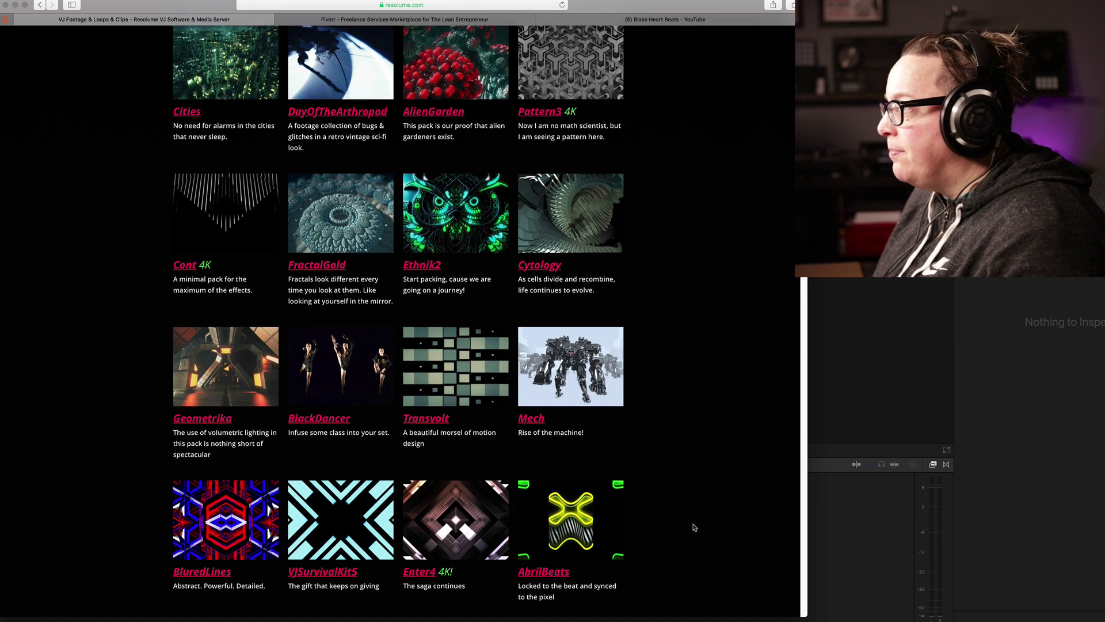
pyautogui.scroll(-4, 445, 460)
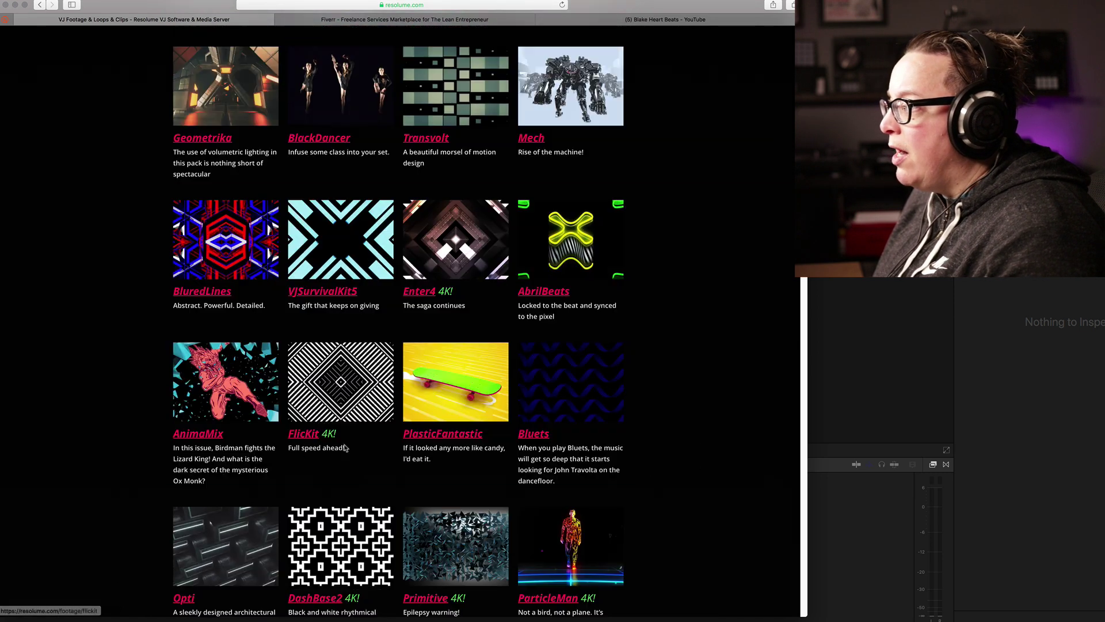
# Open the FlicKit 4K footage pack and preview its promo video and two of its sample clips
pyautogui.click(300, 435)
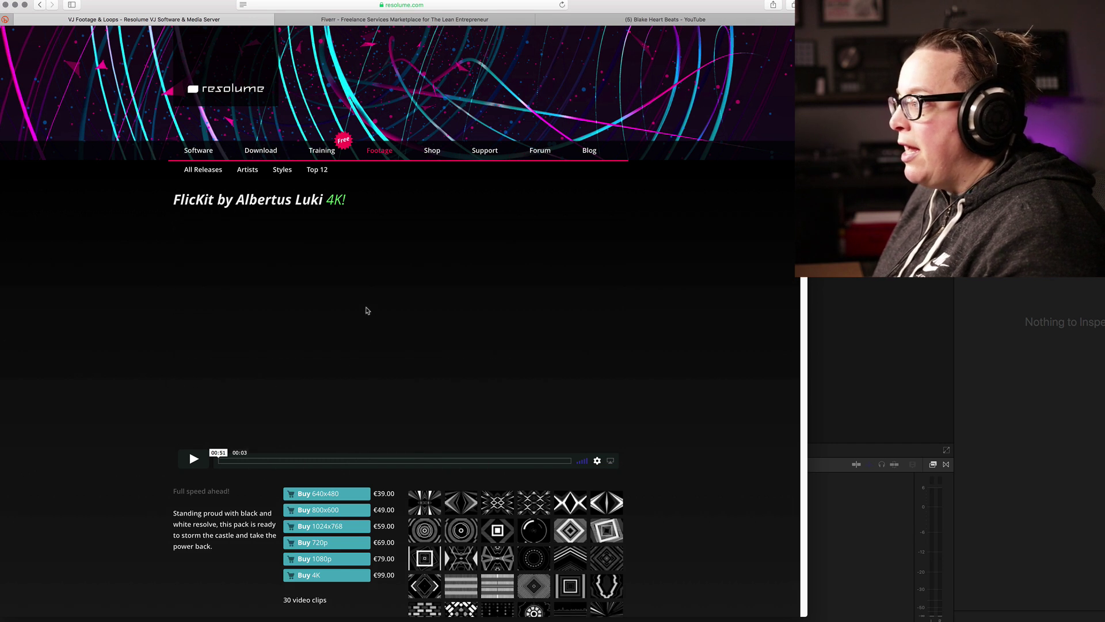
pyautogui.scroll(-3, 363, 409)
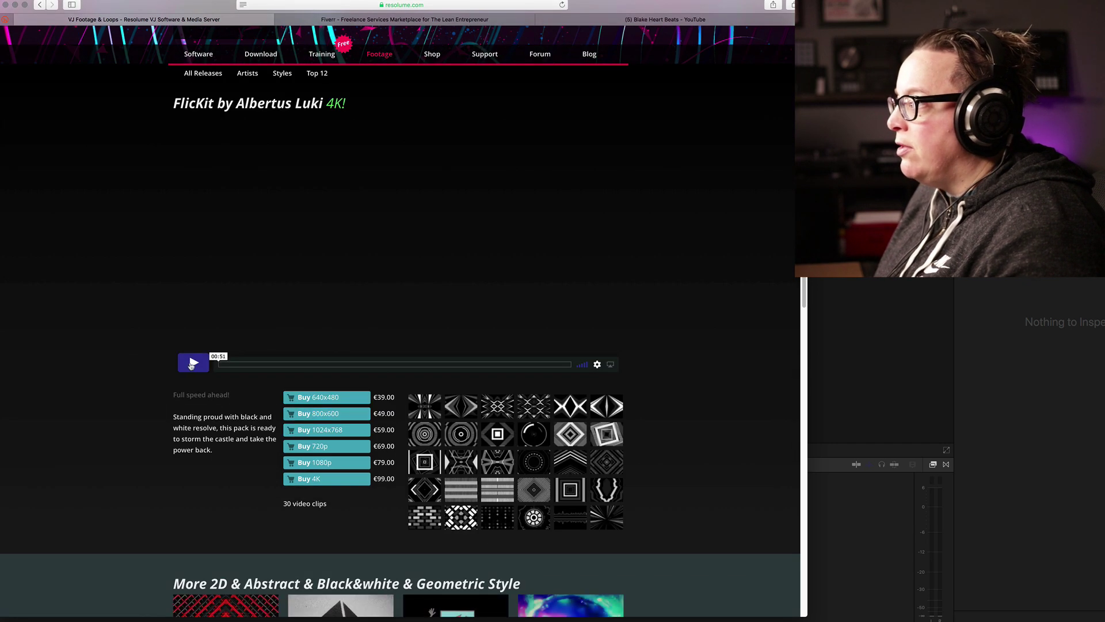
pyautogui.click(193, 364)
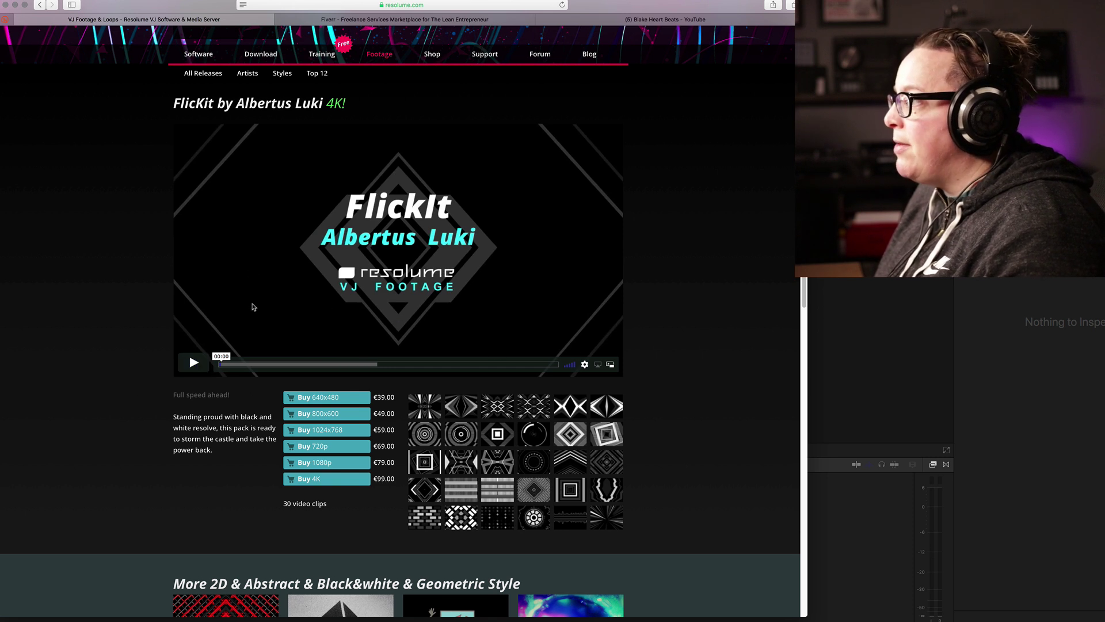
pyautogui.click(532, 410)
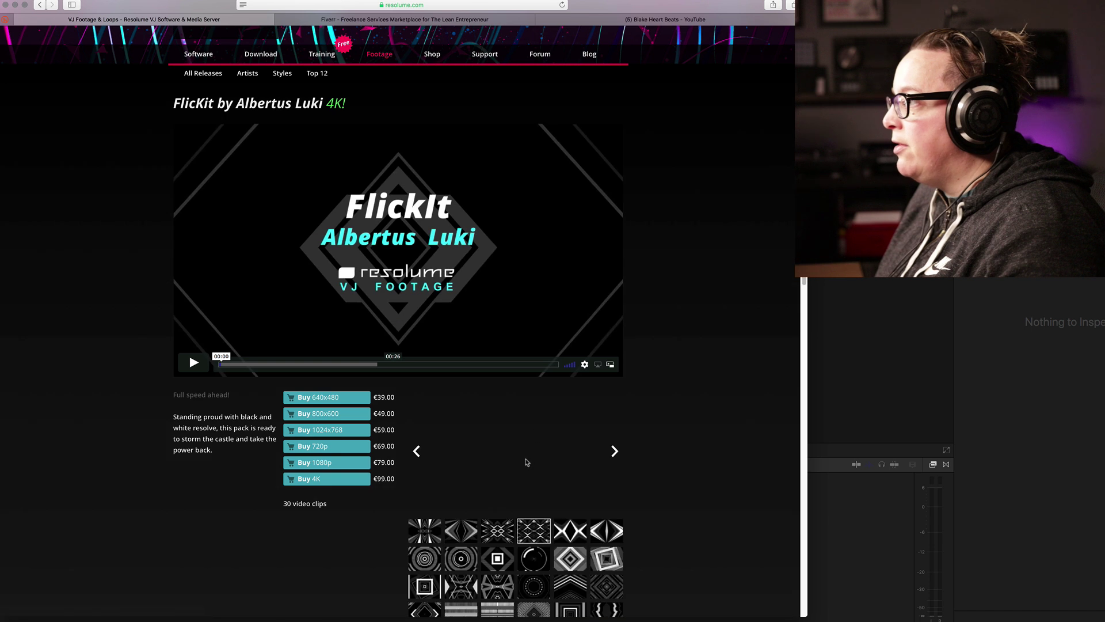
pyautogui.scroll(-5, 526, 462)
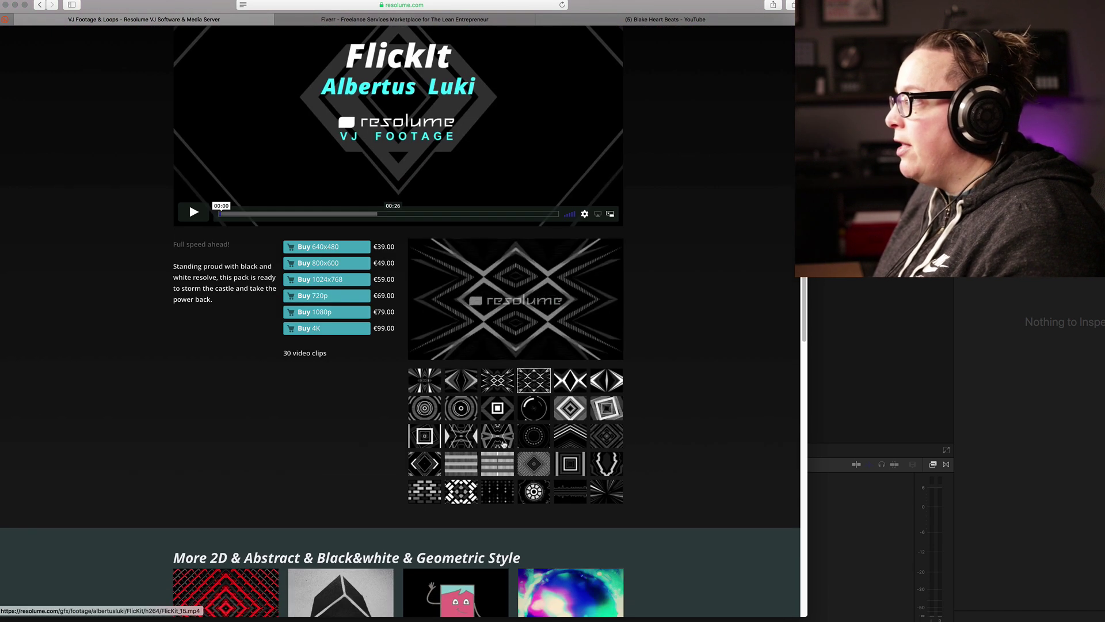
pyautogui.click(500, 440)
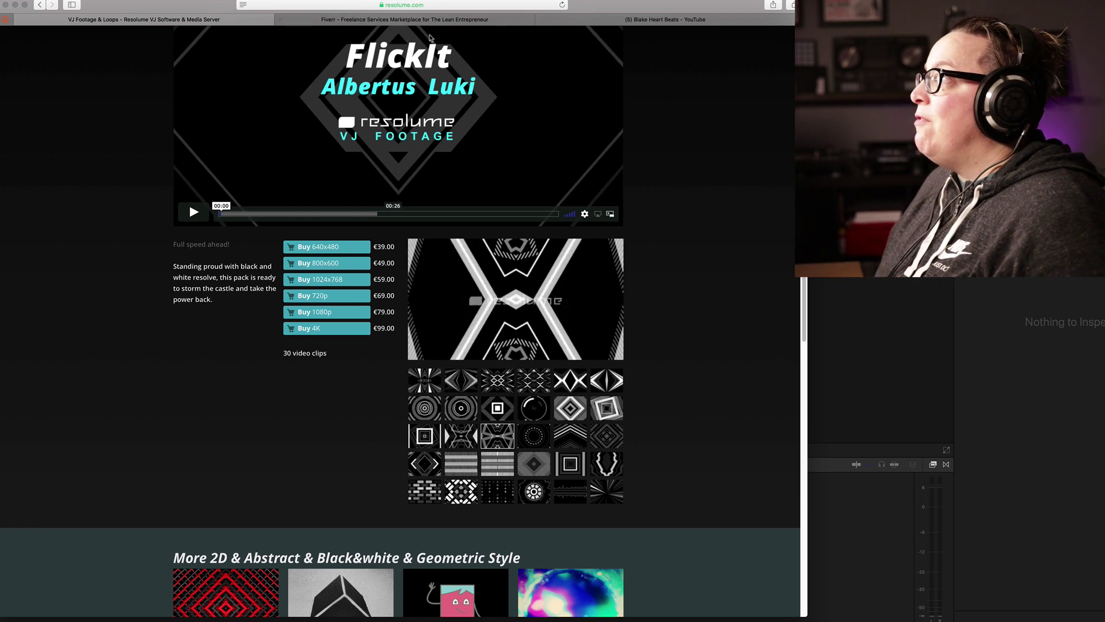
# Switch to the YouTube channel, watch the 90s Old School Jazz Piano Boom Bap upload muted, and return to the channel page
pyautogui.click(651, 20)
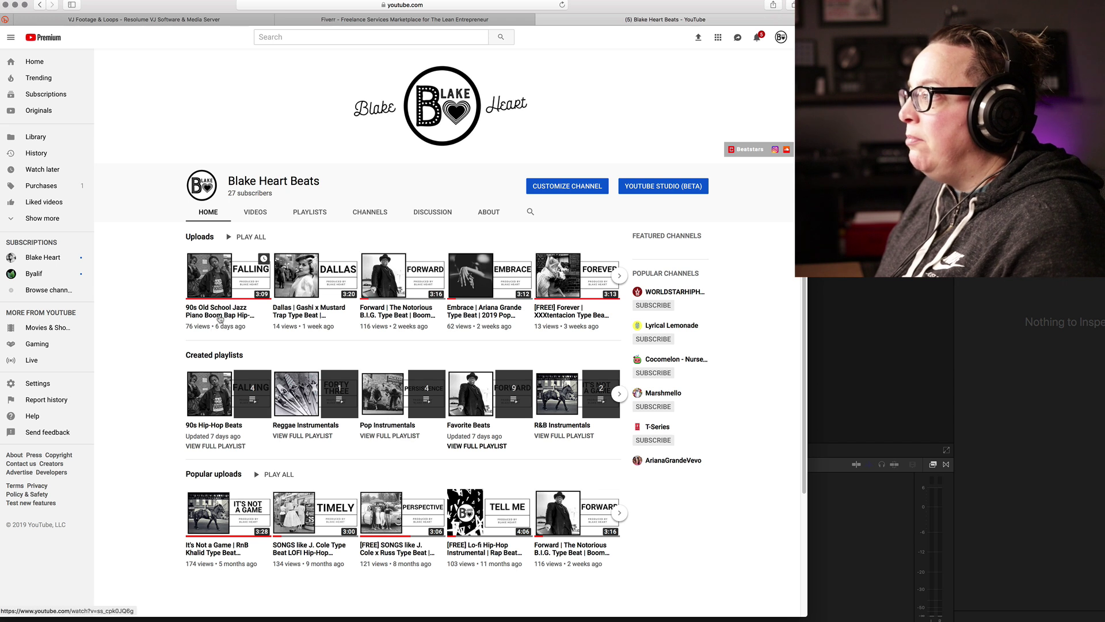
pyautogui.click(223, 314)
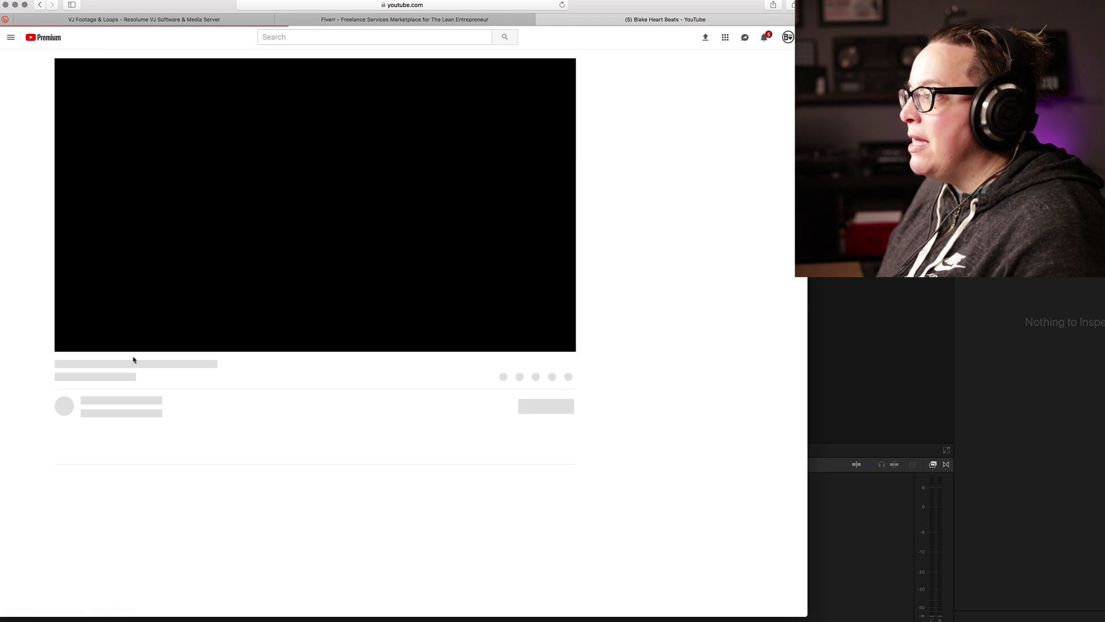
pyautogui.click(96, 345)
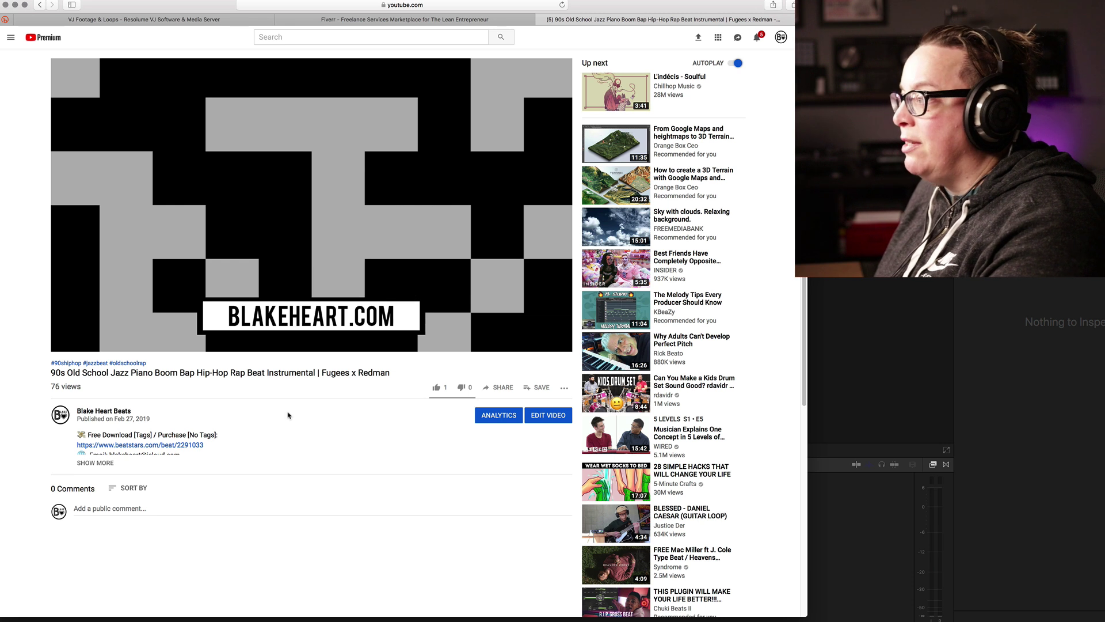
pyautogui.moveTo(63, 344)
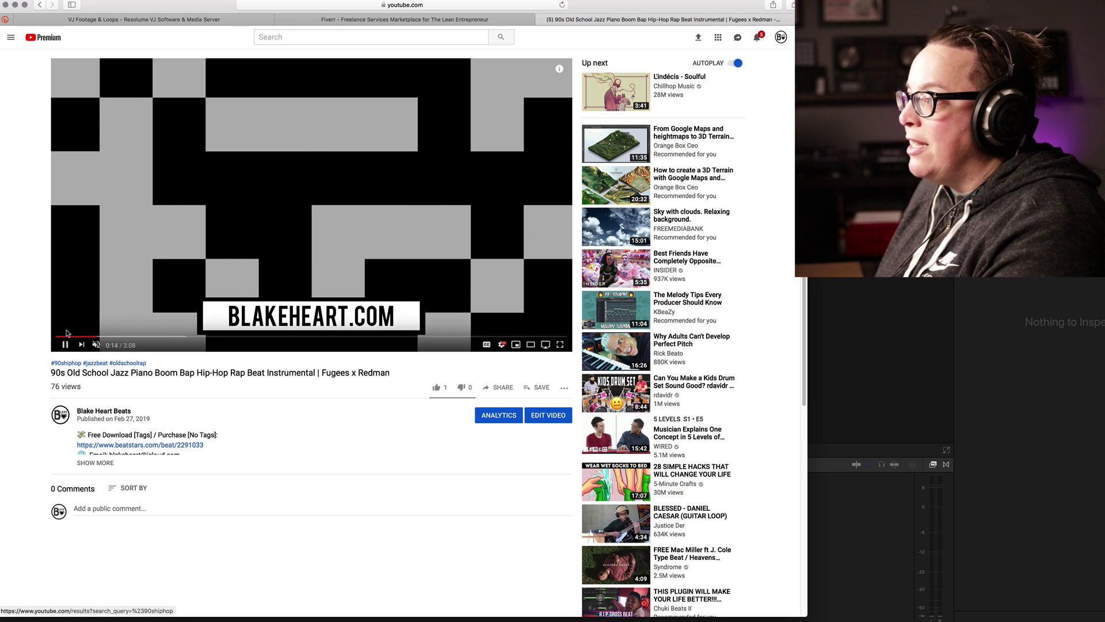
pyautogui.click(40, 5)
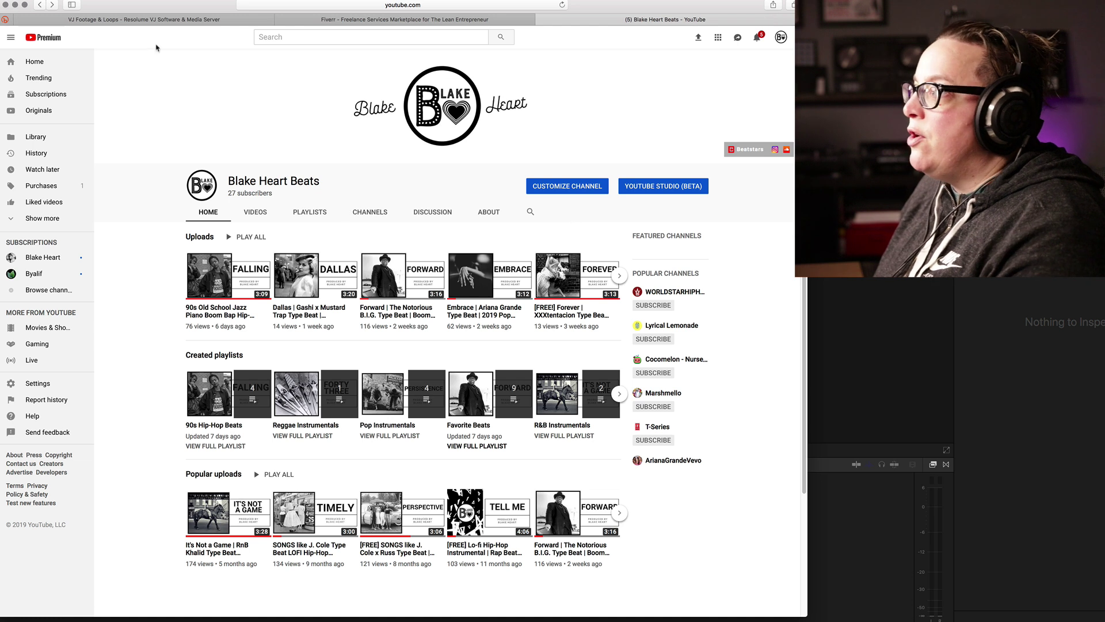
# Return to the FlicKit page, shift the browser window aside, and bring Finder's Videos folder to the front
pyautogui.click(234, 22)
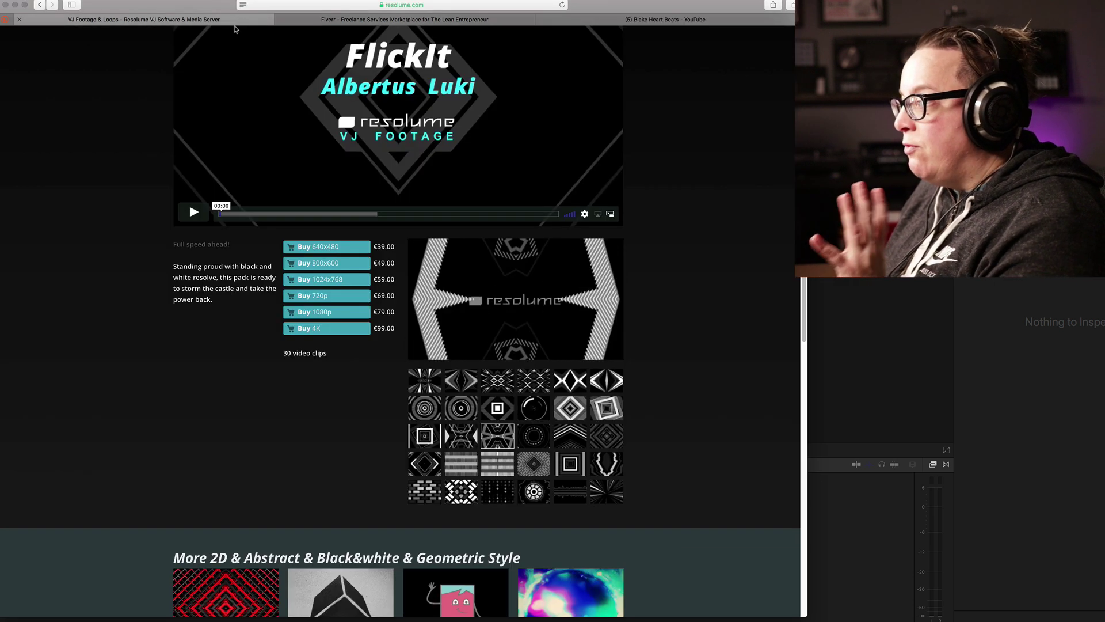
pyautogui.scroll(5, 215, 328)
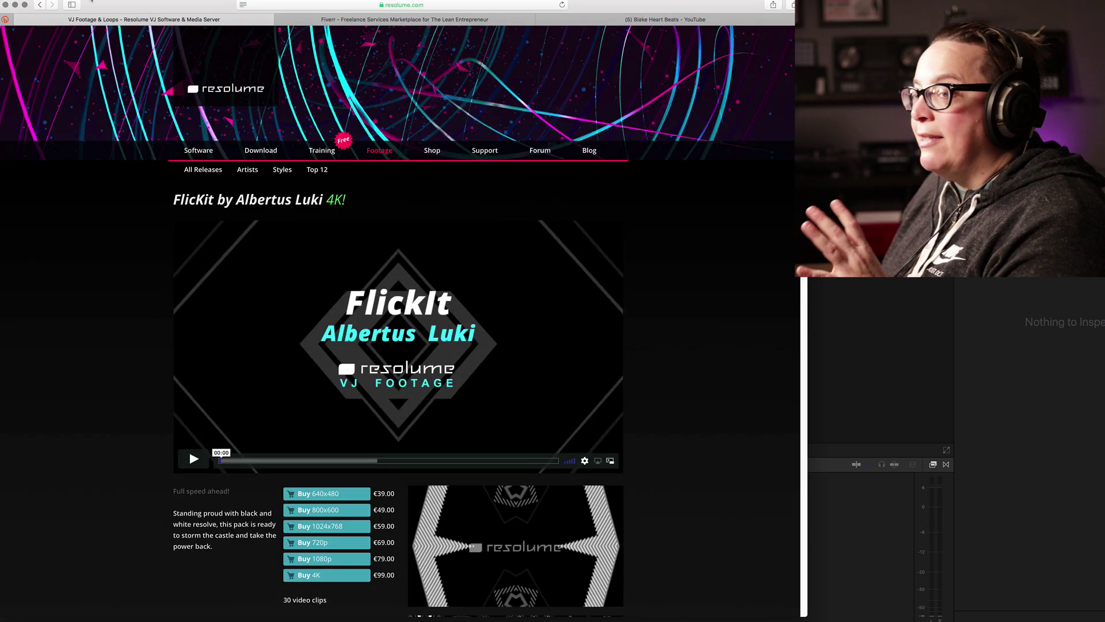
pyautogui.moveTo(117, 1); pyautogui.dragTo(191, 2)
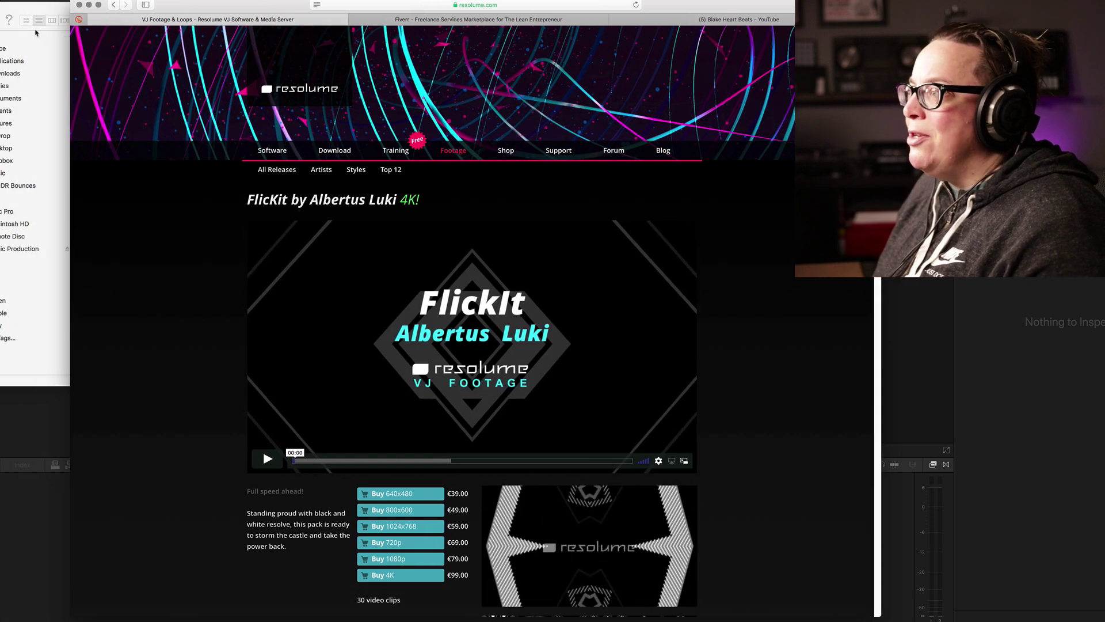
pyautogui.click(21, 7)
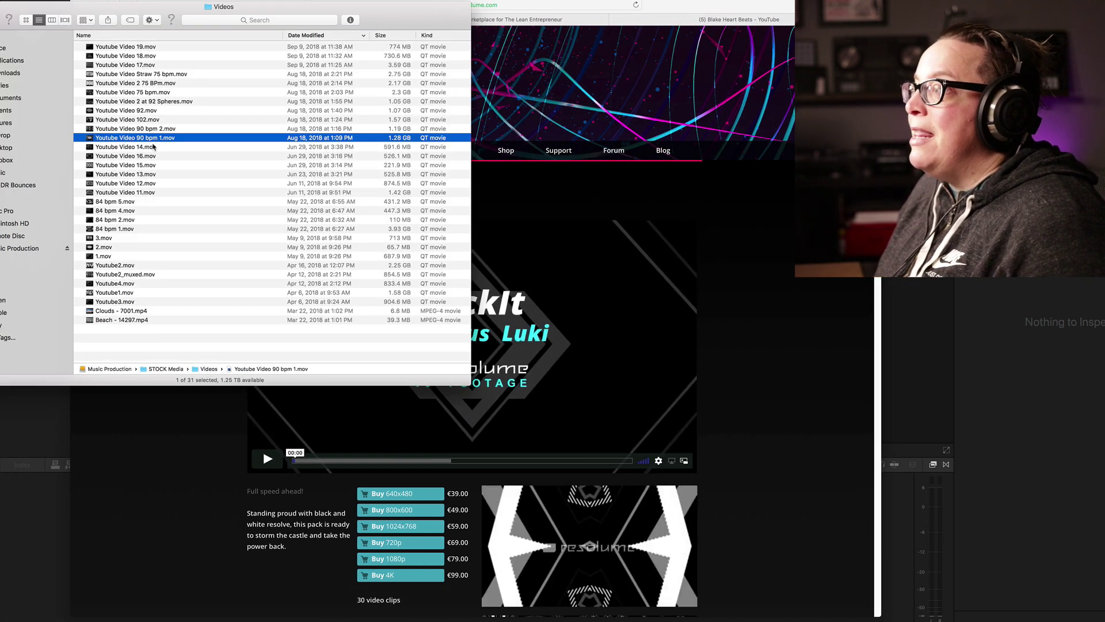
# Preview the stock clips from Youtube Video 90 bpm 1.mov down to Youtube Video 11.mov, and close the preview
pyautogui.press('Down')
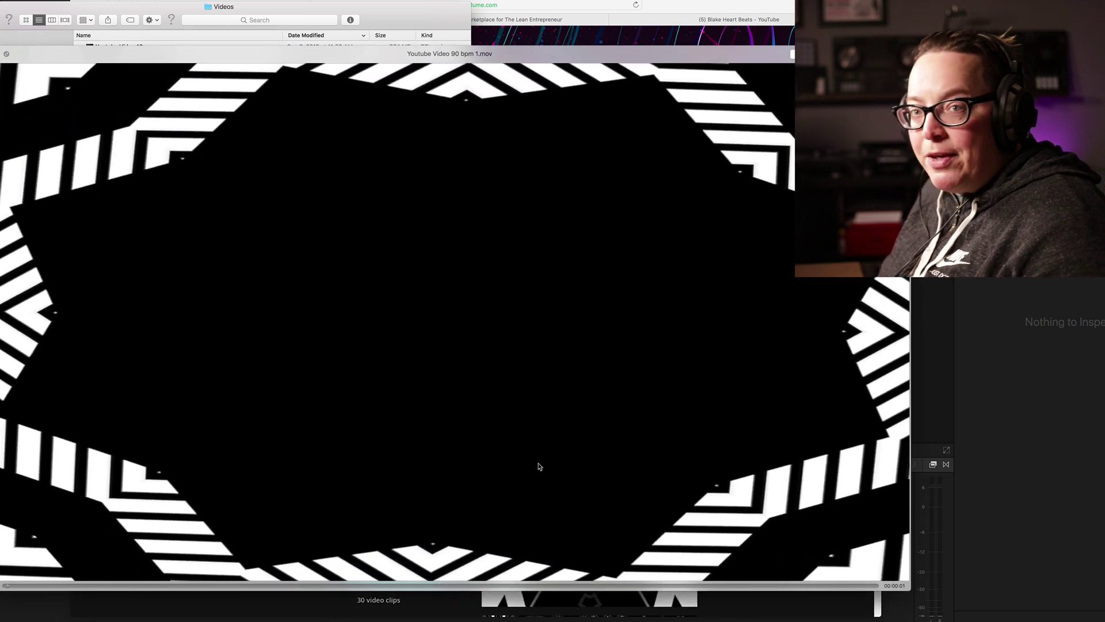
pyautogui.press('Down')
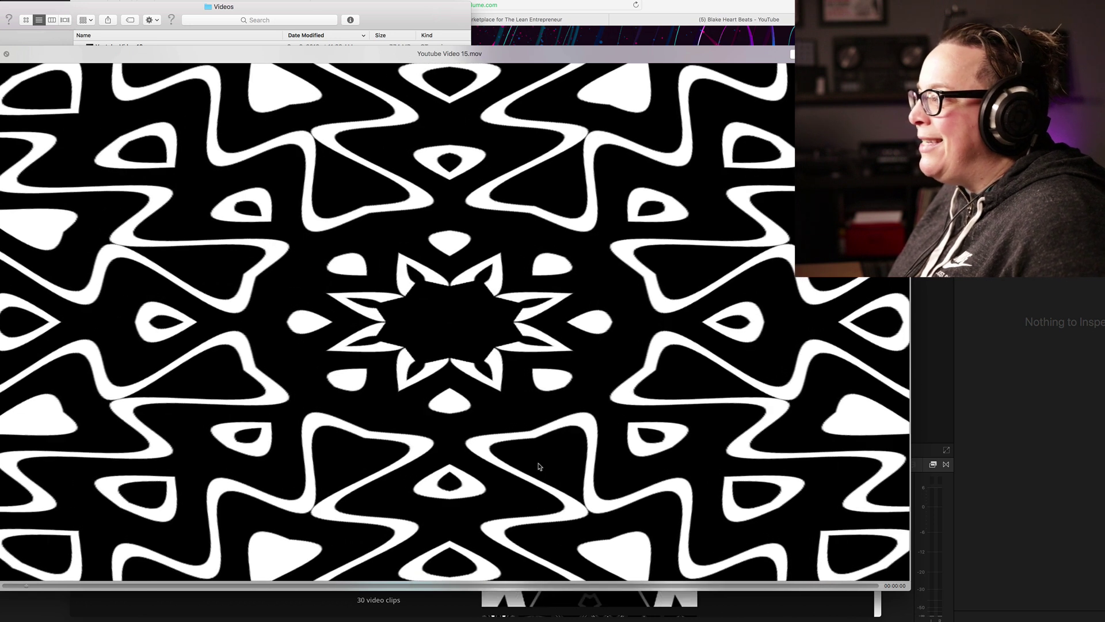
pyautogui.press('Down')
pyautogui.press('Down')
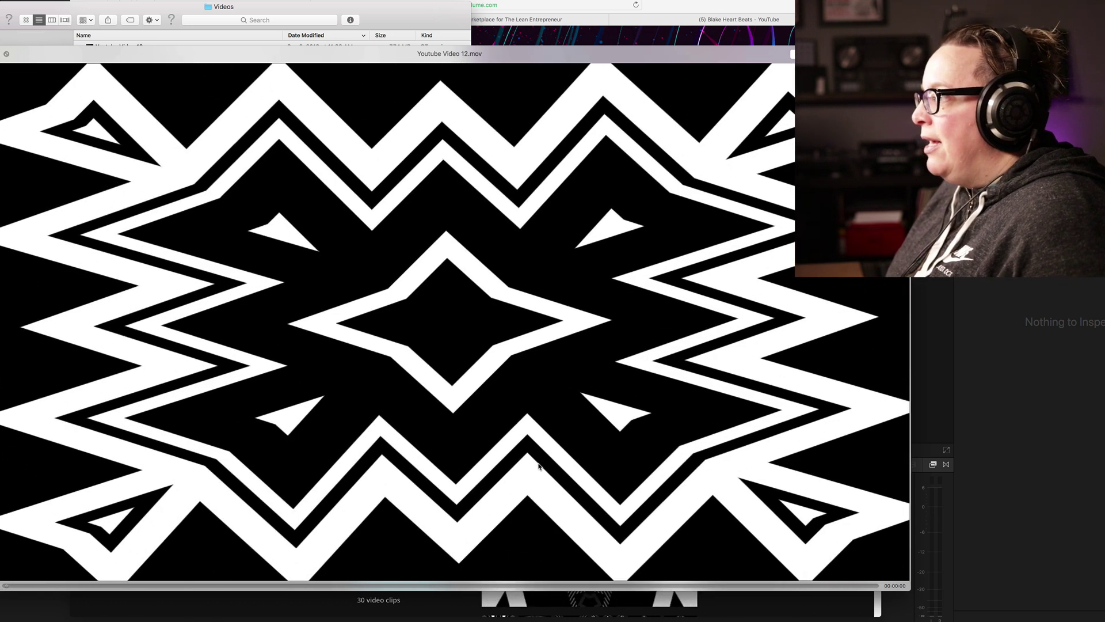
pyautogui.press('Down')
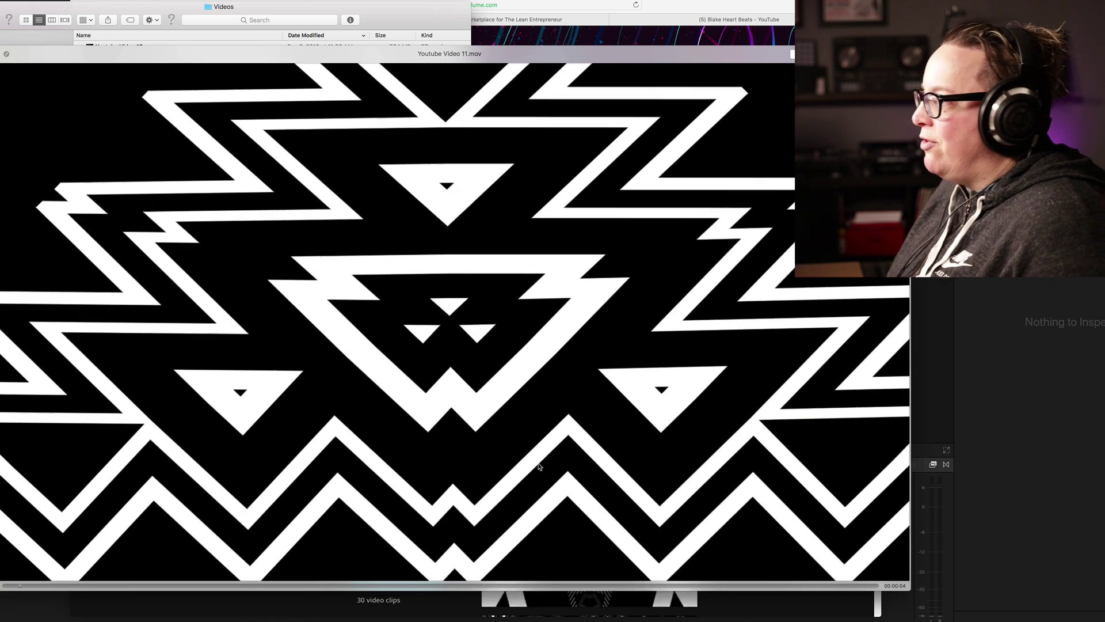
pyautogui.press('space')
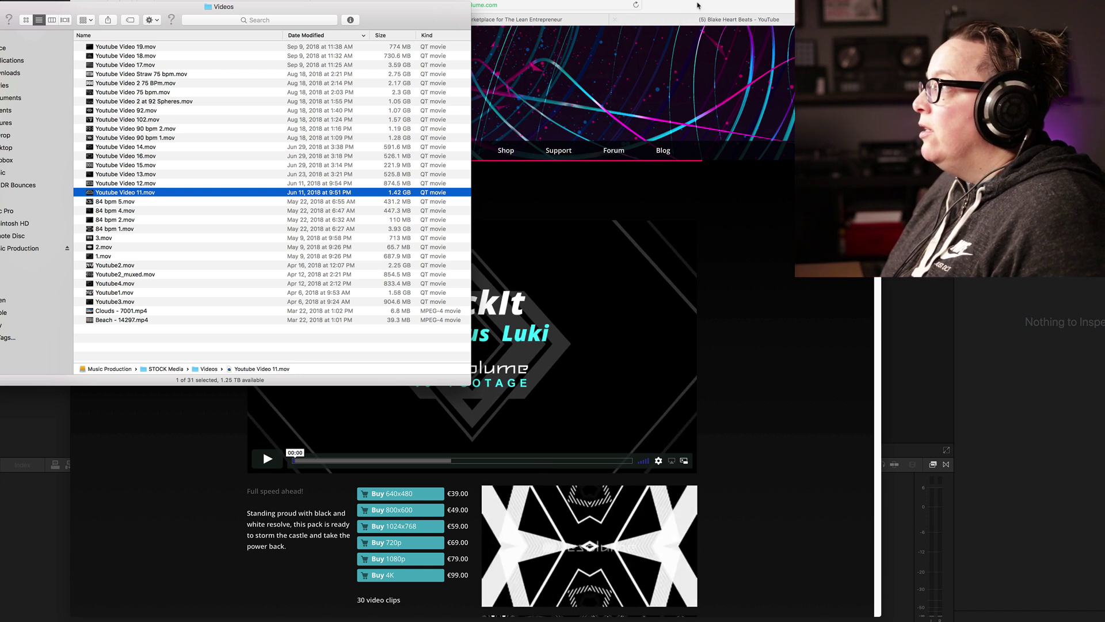
# Close the Resolume page in the browser and bring Finder's Videos folder back to the front
pyautogui.click(620, 58)
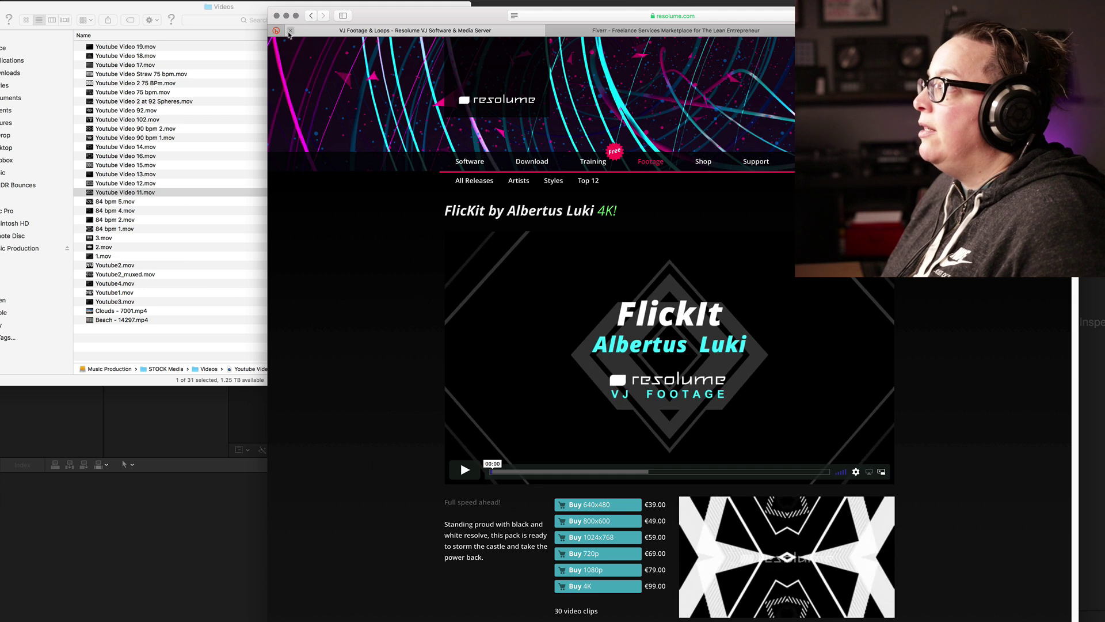
pyautogui.click(291, 30)
pyautogui.click(145, 11)
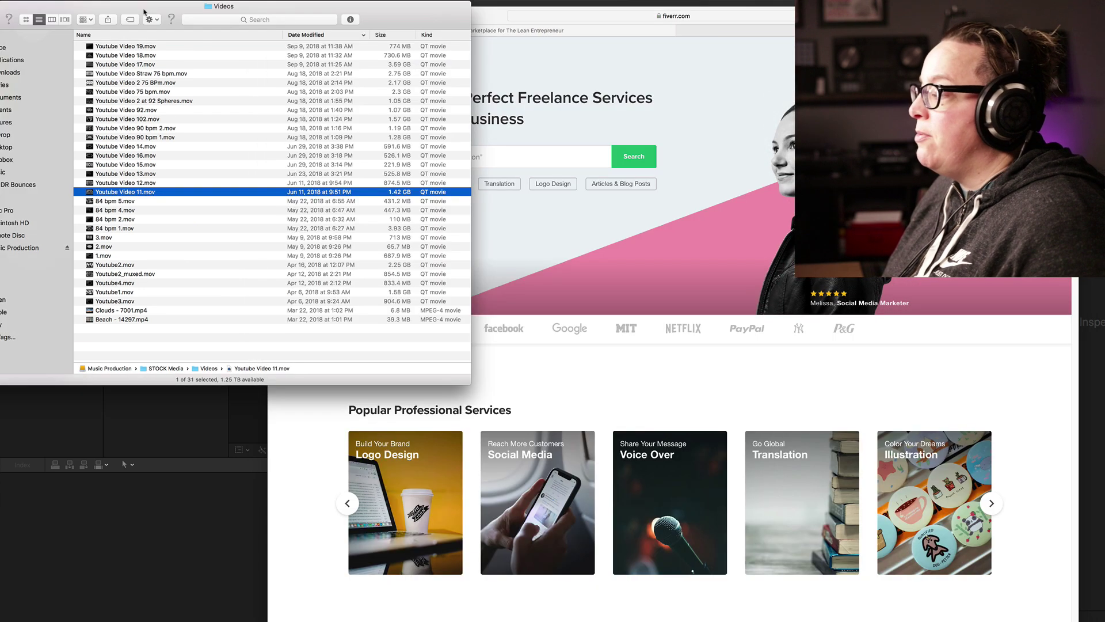
# Switch to Final Cut Pro, show the libraries, select the 3-6-19 event, and shift the window to uncover Finder
pyautogui.hotkey('ctrl', 'Up')
pyautogui.click(370, 433)
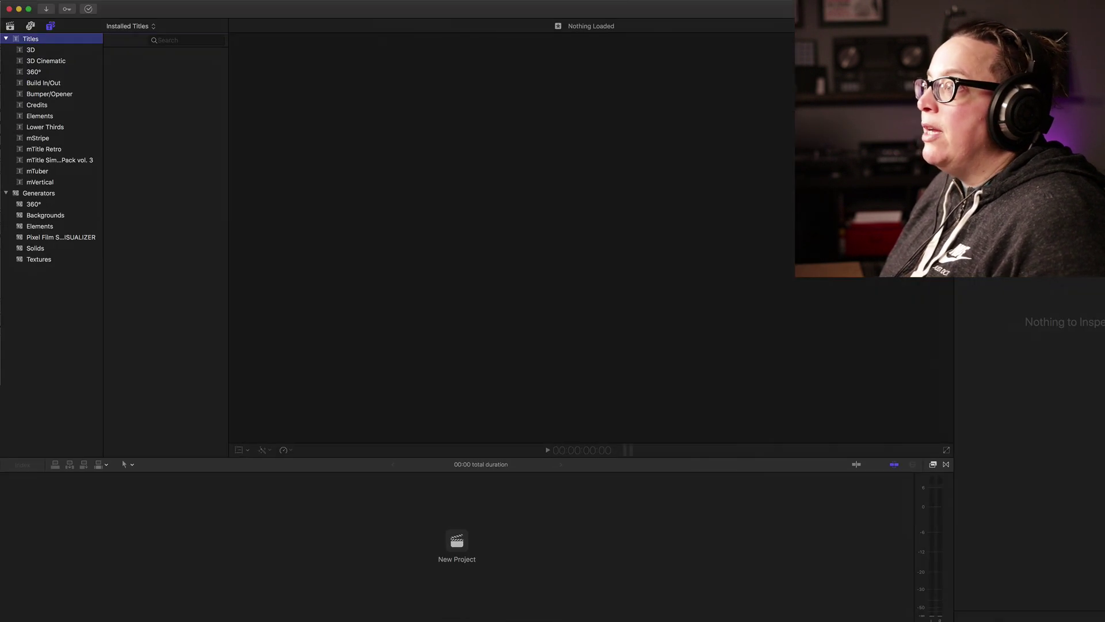
pyautogui.click(11, 26)
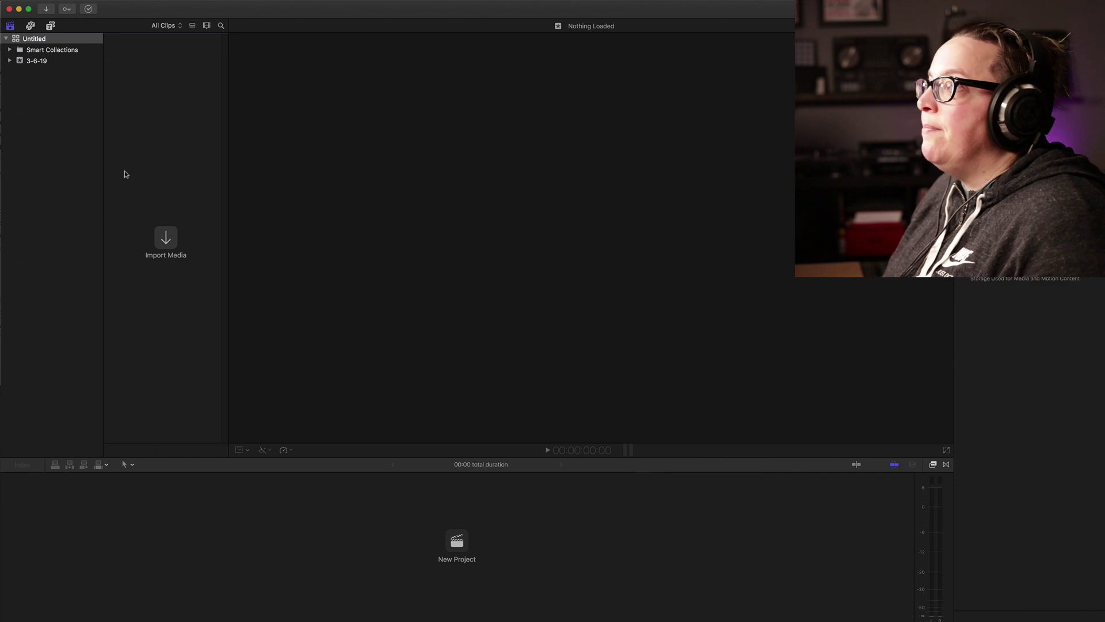
pyautogui.click(58, 61)
pyautogui.moveTo(155, 8); pyautogui.dragTo(244, 11)
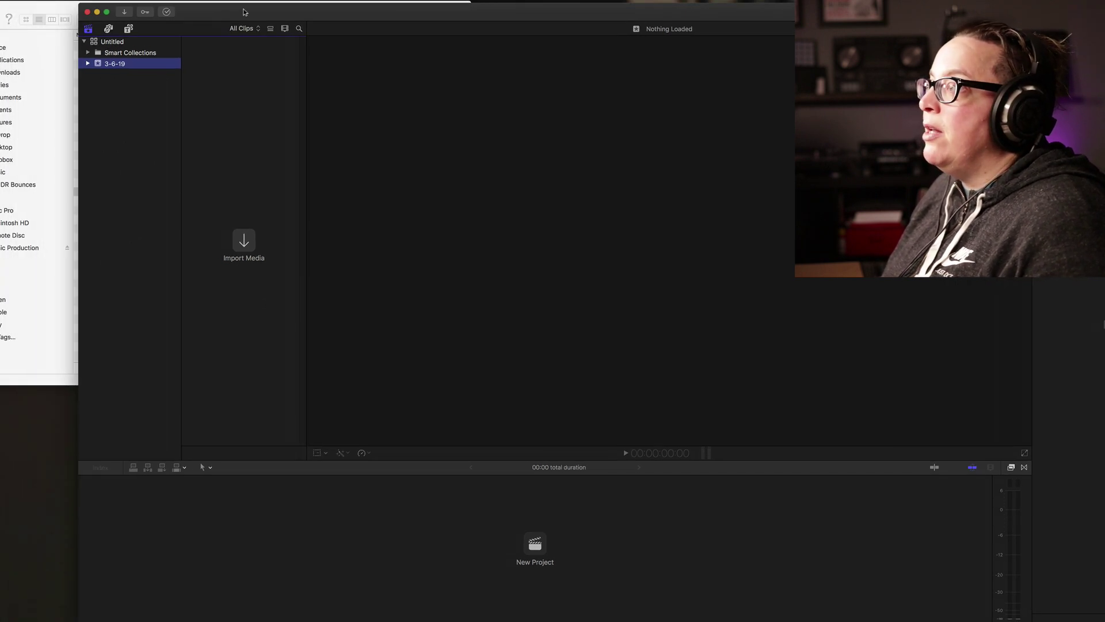
# Bring Finder's Videos folder forward, move it aside, and import Youtube Video 11.mov into the 3-6-19 event
pyautogui.click(44, 3)
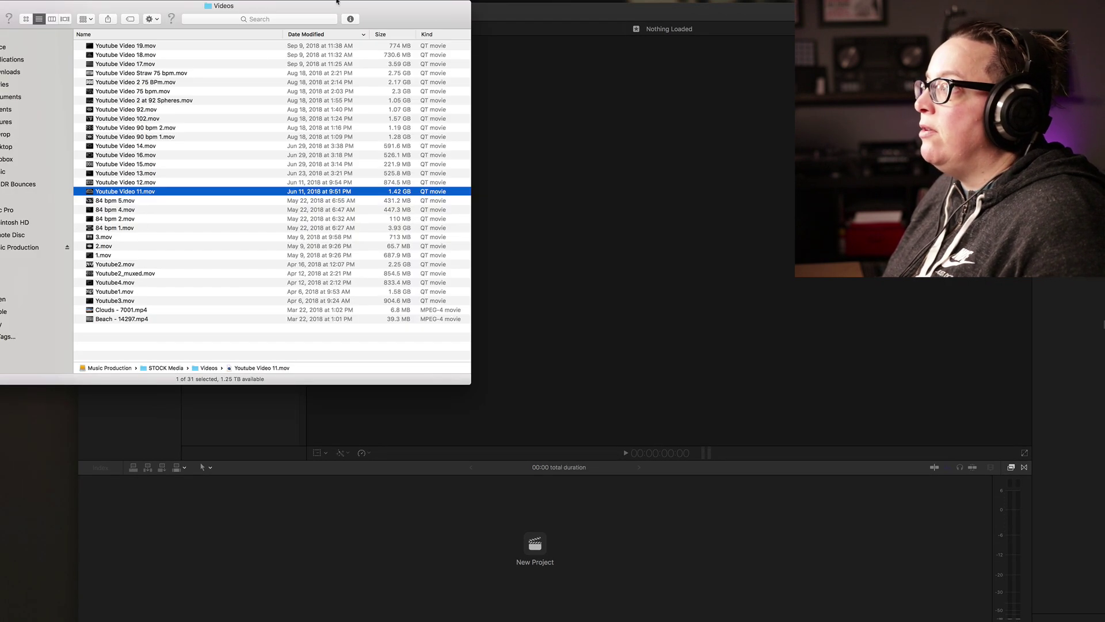
pyautogui.moveTo(337, 2); pyautogui.dragTo(937, 73)
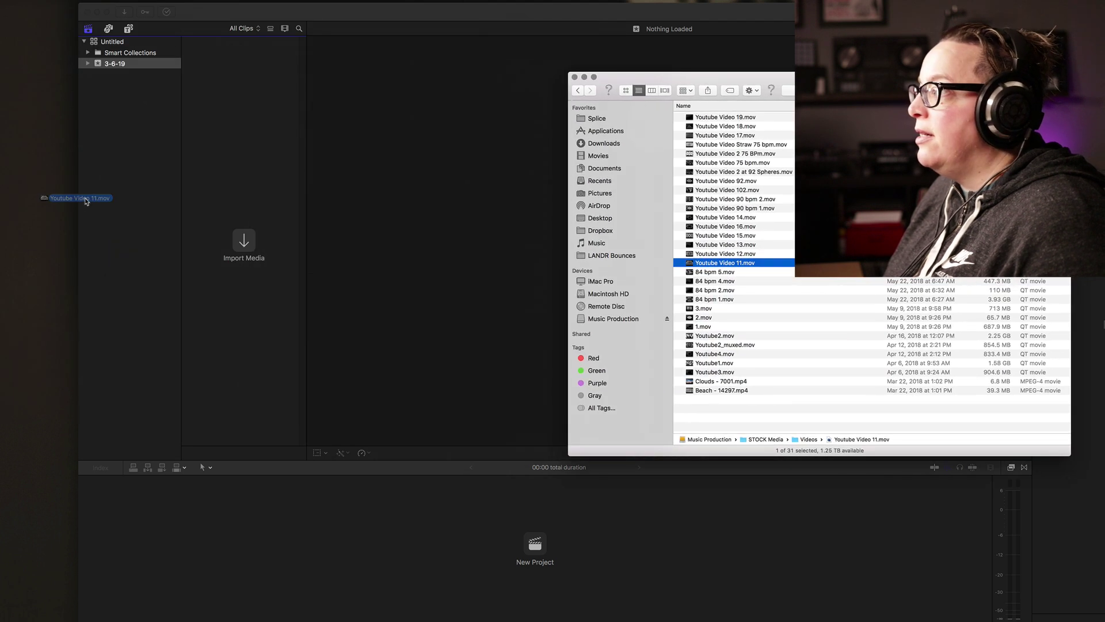
pyautogui.moveTo(86, 200); pyautogui.dragTo(250, 255)
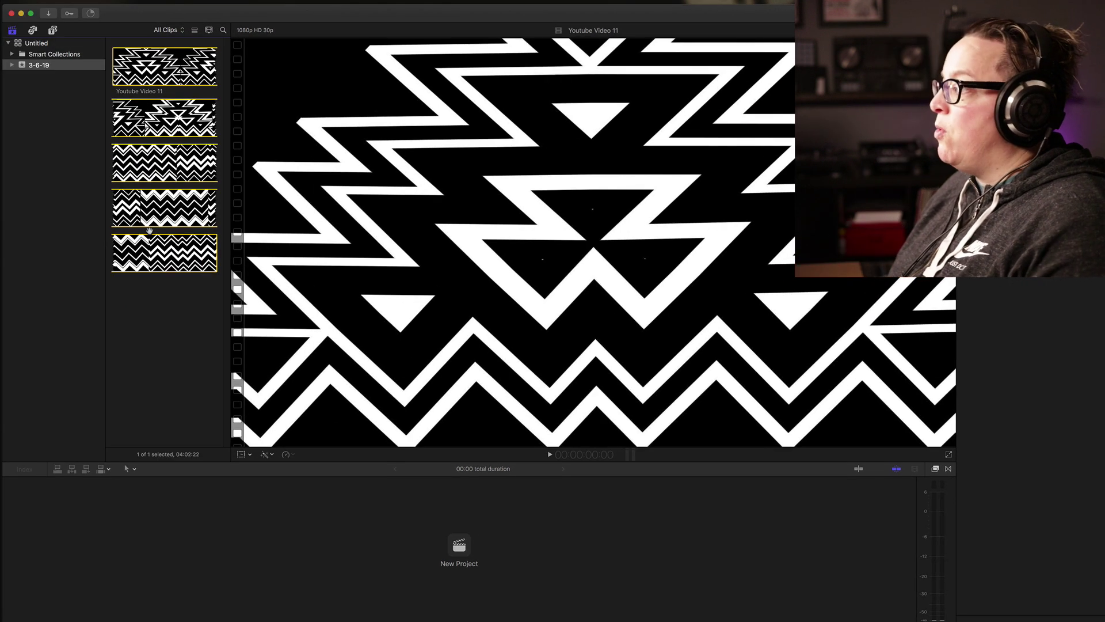
# Create a 1080p HD project named Reach at 30p and place the Youtube Video 11 clip at the start of its timeline
pyautogui.click(465, 545)
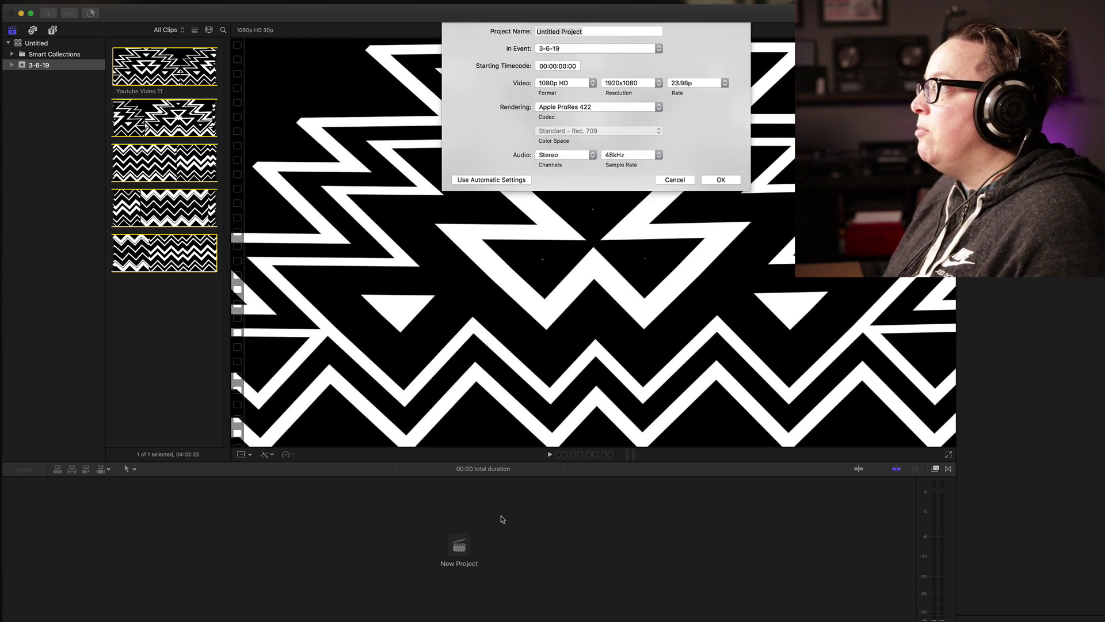
pyautogui.click(705, 83)
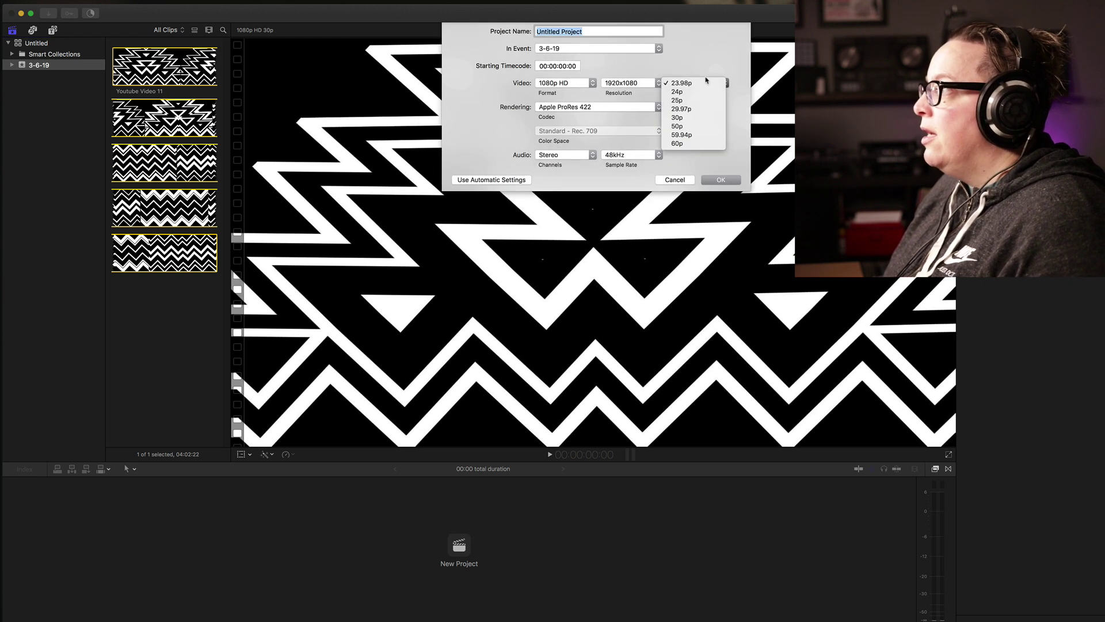
pyautogui.click(676, 117)
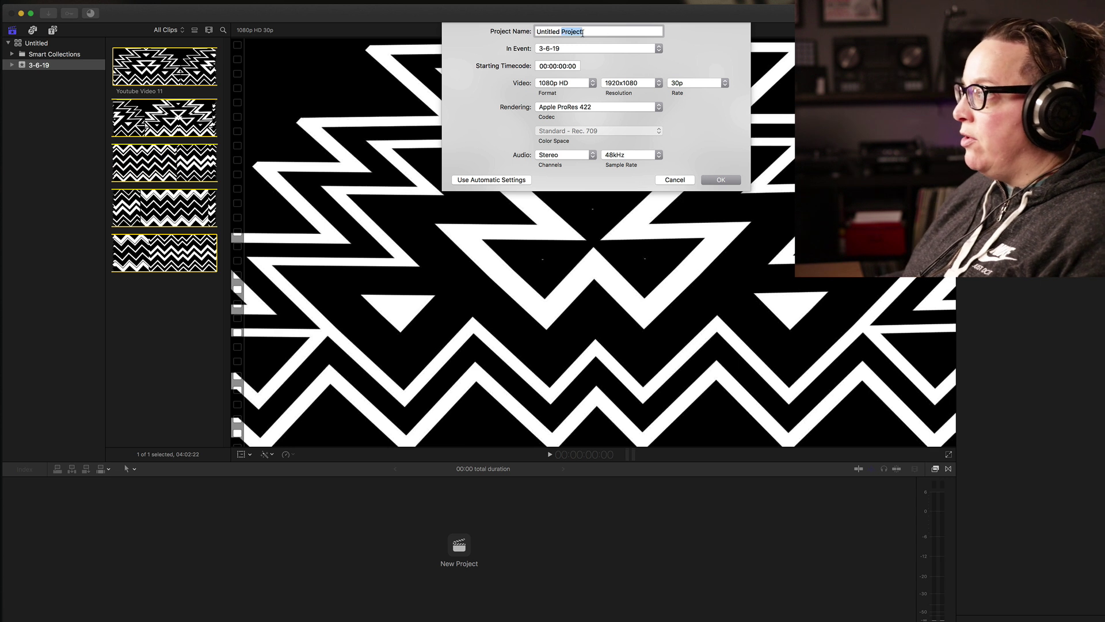
pyautogui.write('Reac')
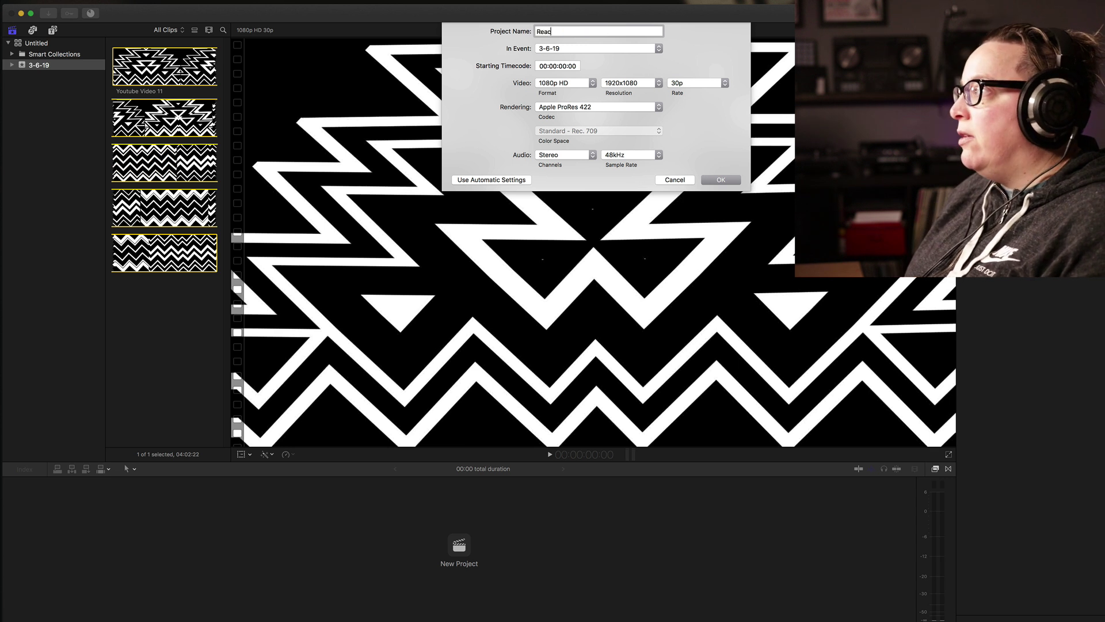
pyautogui.write('h')
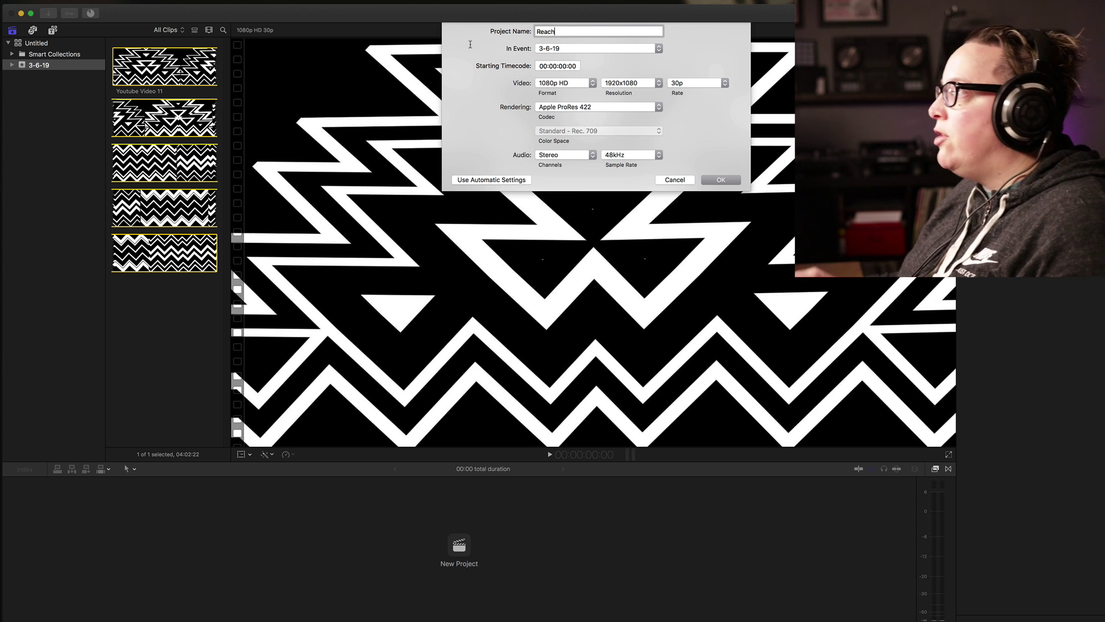
pyautogui.click(707, 180)
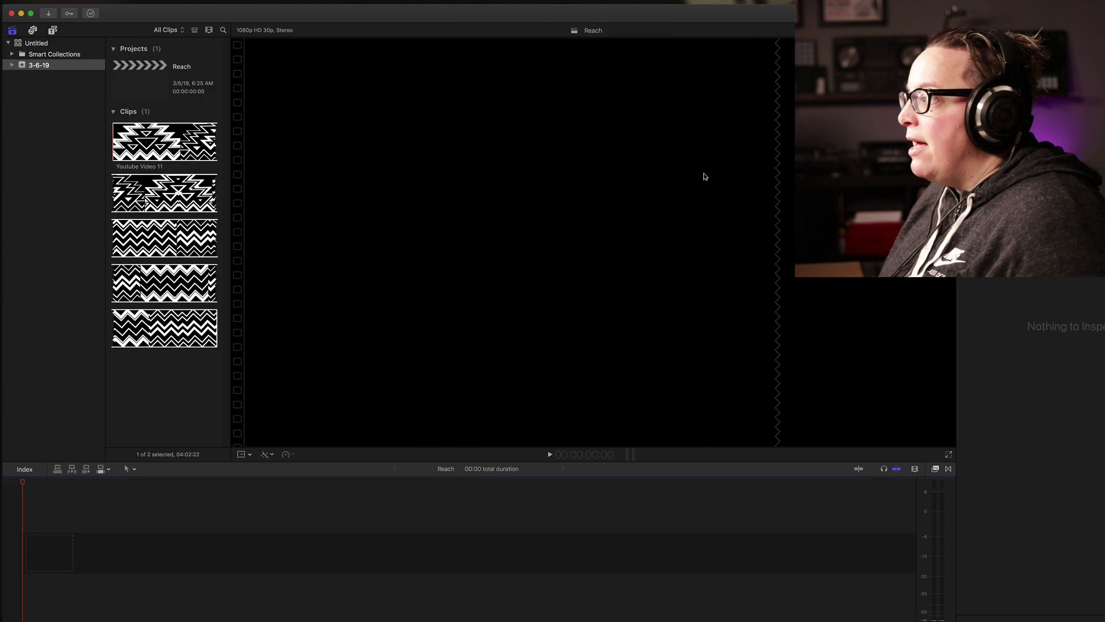
pyautogui.moveTo(143, 148); pyautogui.dragTo(178, 534)
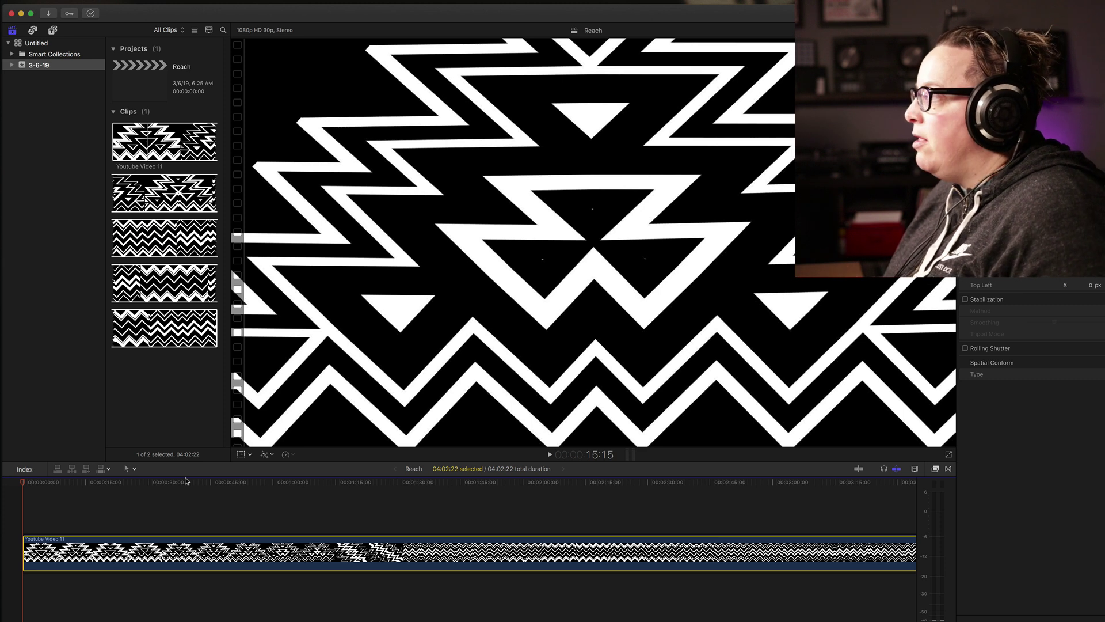
# Add Blake Heart Transparent Intro.mov from Finder's Youtube folder to the timeline, connected above the start of the Youtube Video 11 clip
pyautogui.hotkey('ctrl', 'Up')
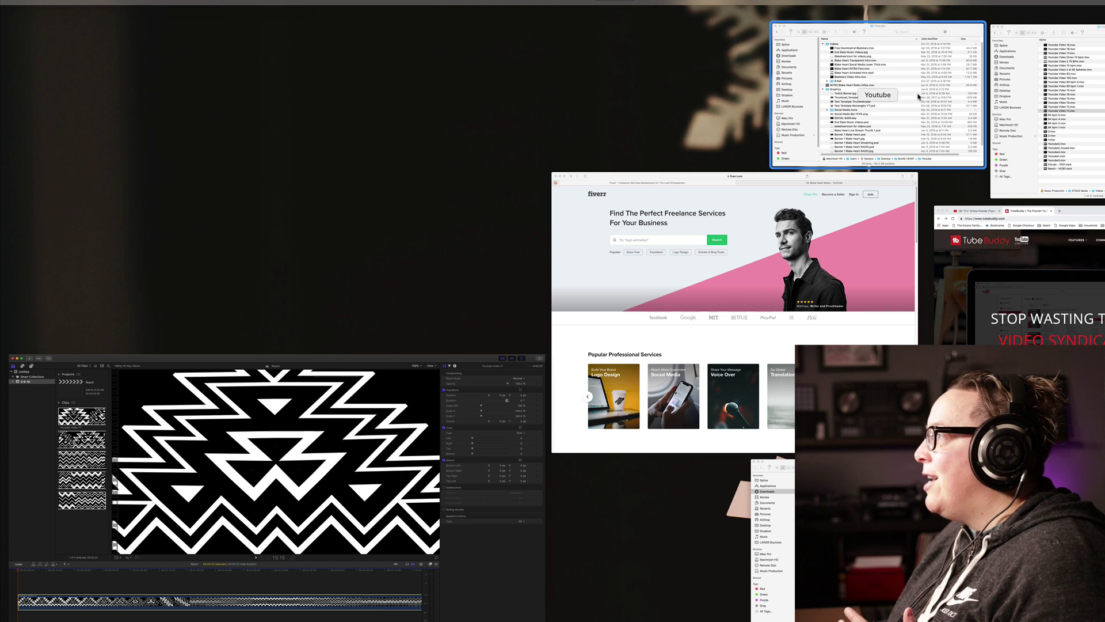
pyautogui.click(918, 96)
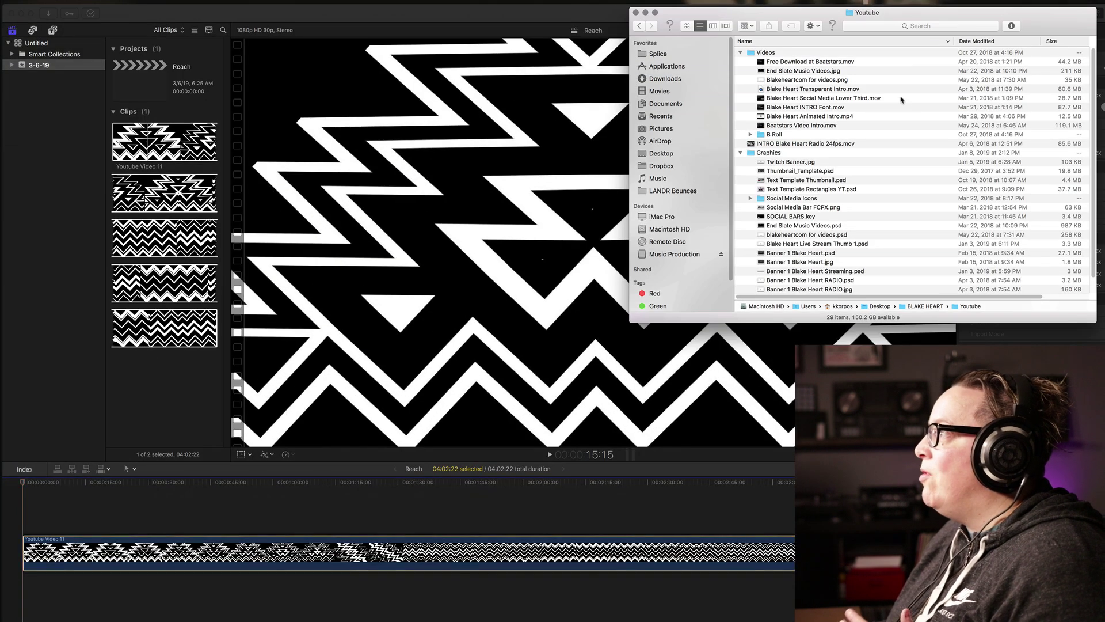
pyautogui.click(804, 80)
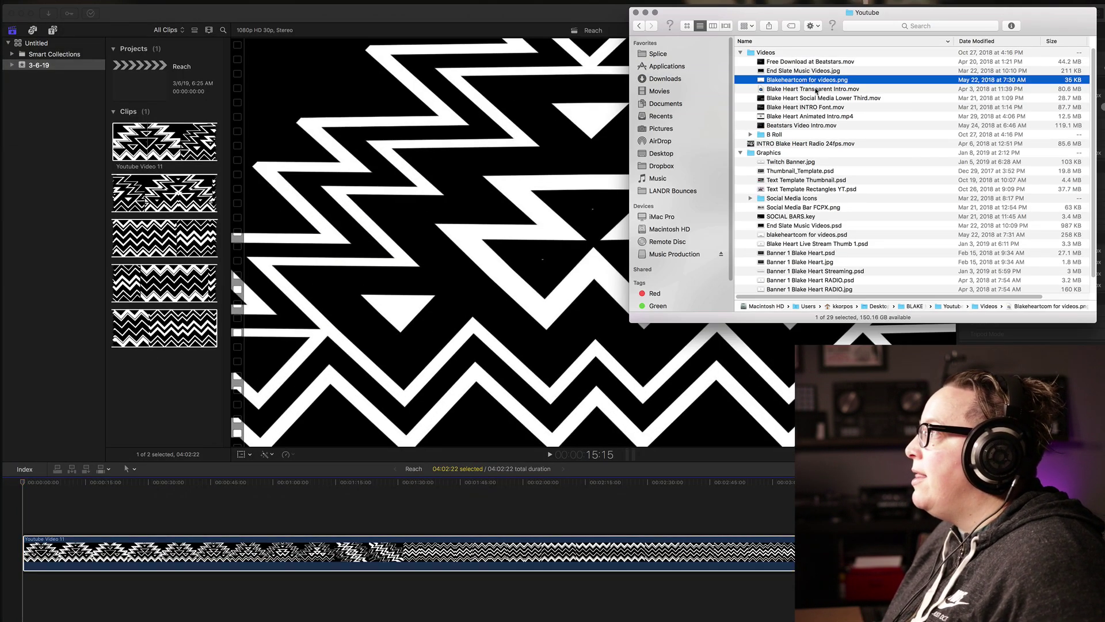
pyautogui.click(817, 89)
pyautogui.moveTo(405, 241); pyautogui.dragTo(54, 552)
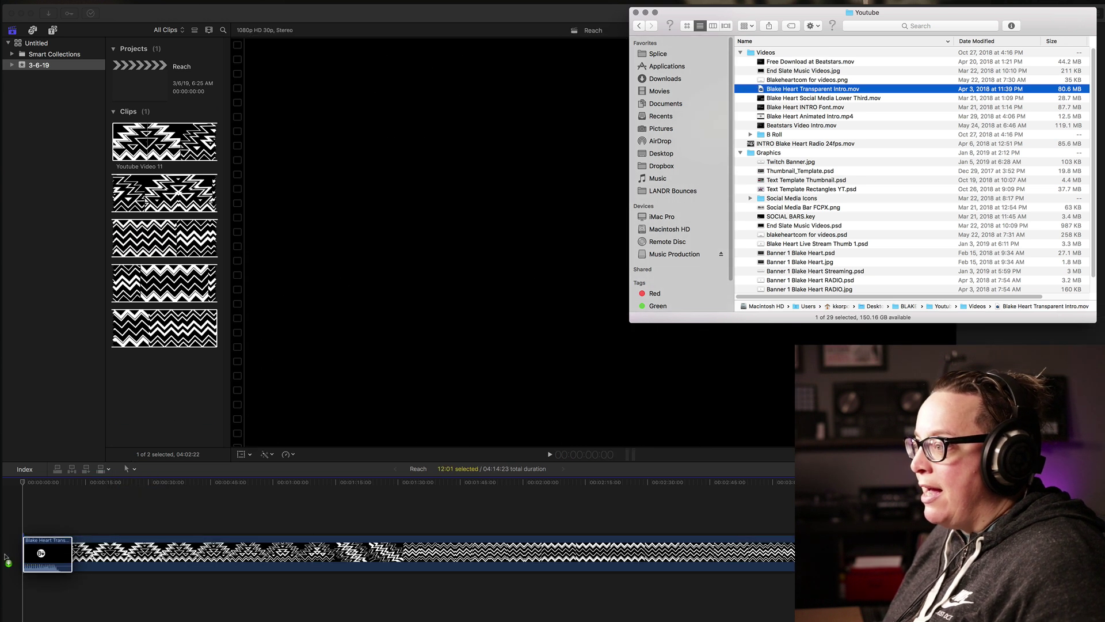
pyautogui.click(52, 554)
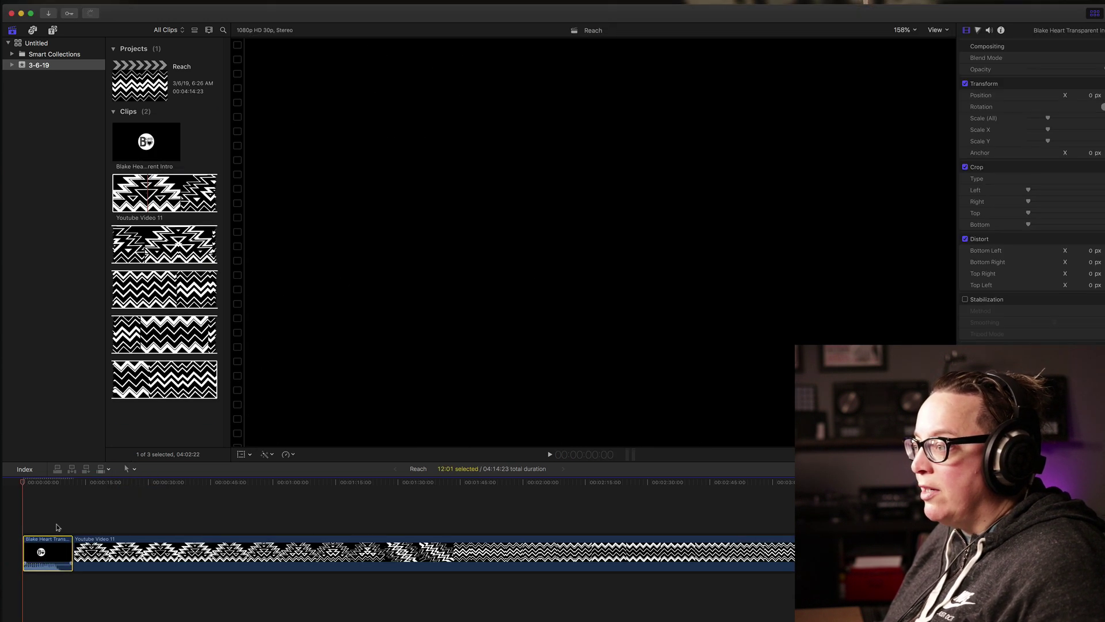
pyautogui.moveTo(65, 538); pyautogui.dragTo(41, 511)
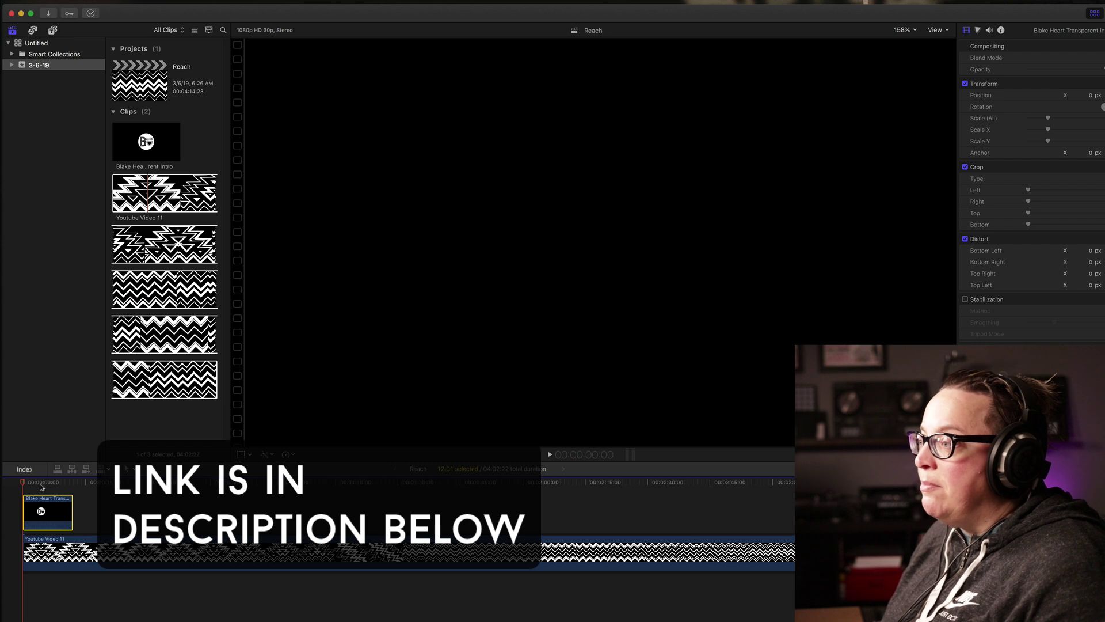
# Play the opening of the timeline to review the transparent logo intro over the background video
pyautogui.press('space')
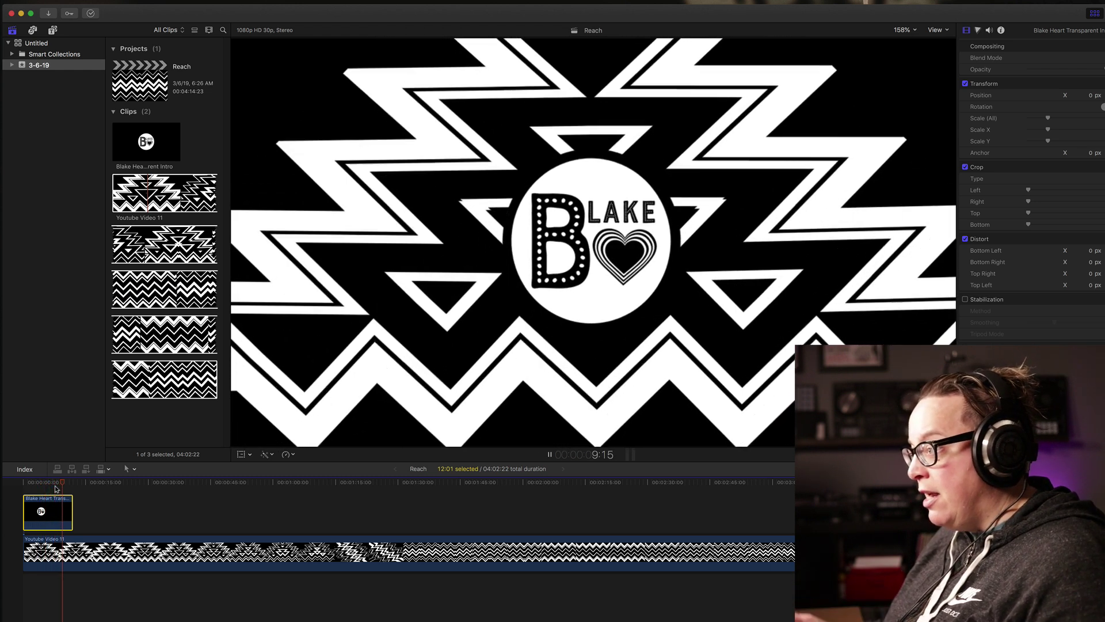
pyautogui.press('space')
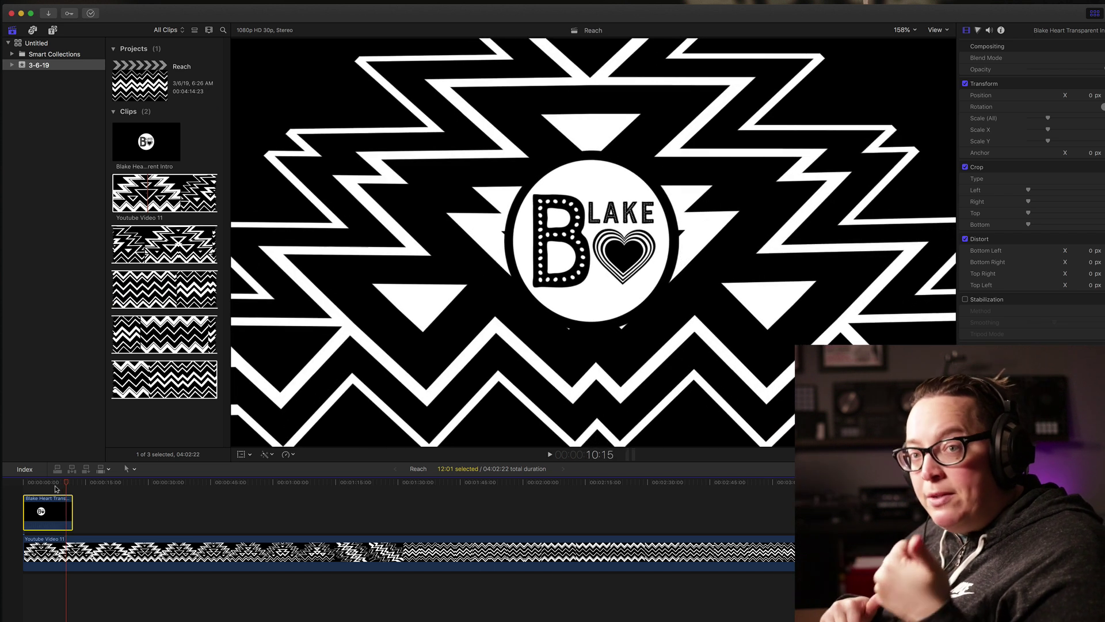
pyautogui.click(39, 482)
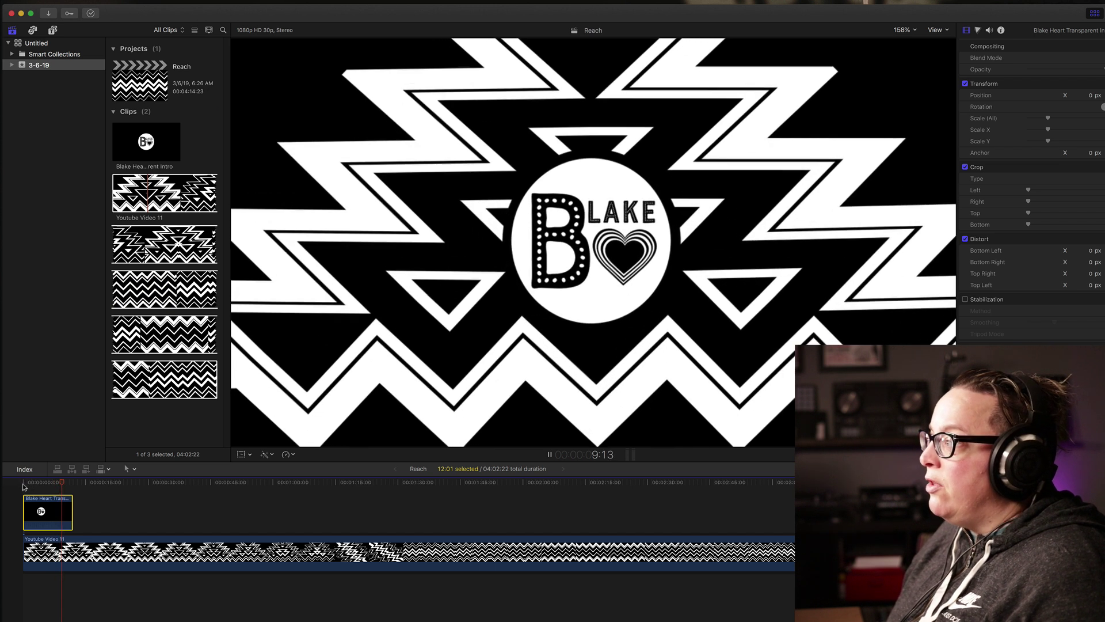
pyautogui.click(26, 488)
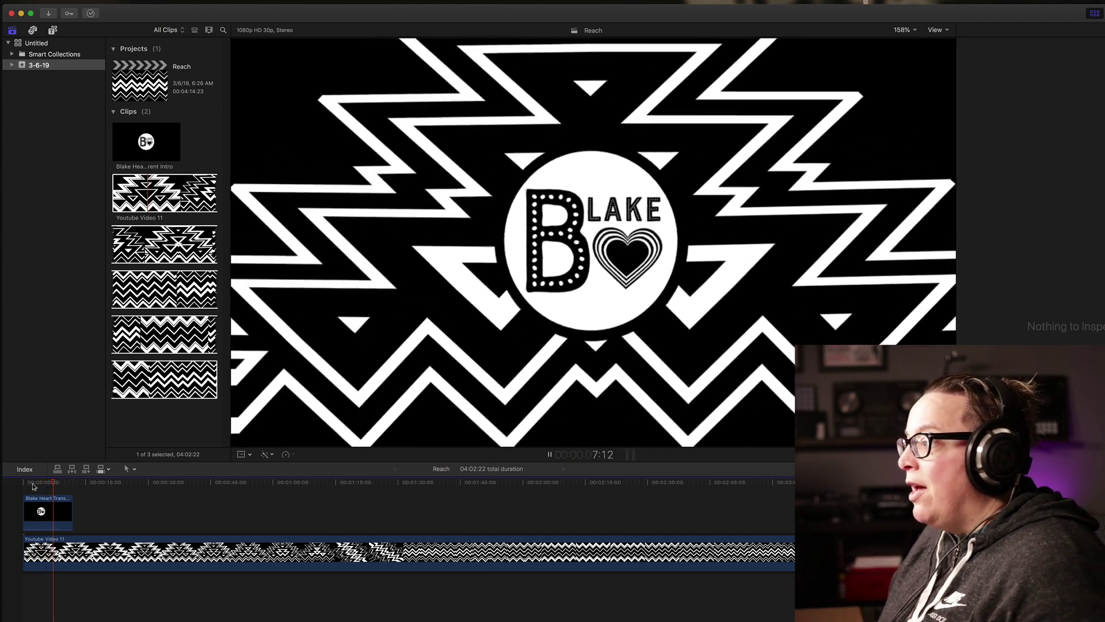
pyautogui.press('space')
# Scale the intro clip's logo down to about three quarters of its size with the Transform tool, keeping it centred
pyautogui.click(57, 509)
pyautogui.click(243, 454)
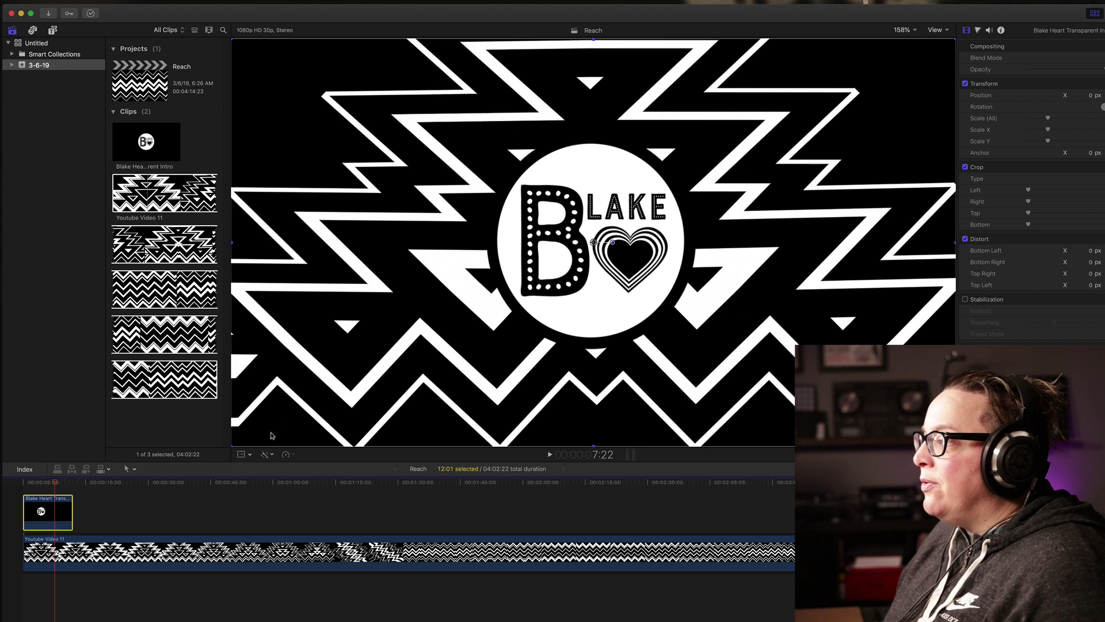
pyautogui.moveTo(229, 426)
pyautogui.mouseDown()
pyautogui.moveTo(335, 429)
pyautogui.moveTo(223, 436)
pyautogui.mouseUp()
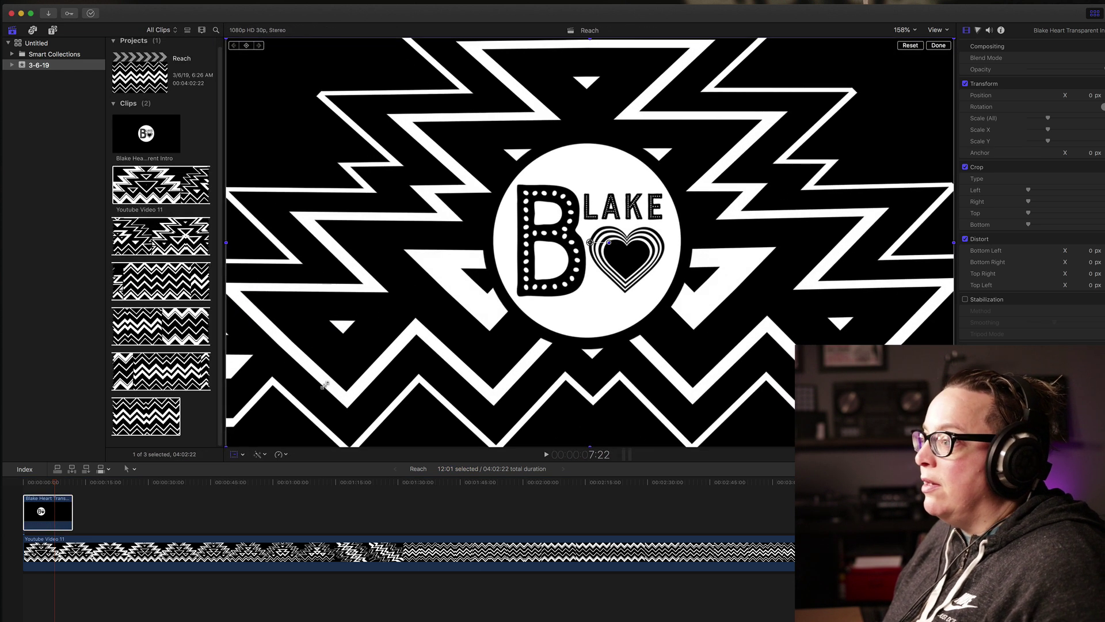
pyautogui.click(36, 517)
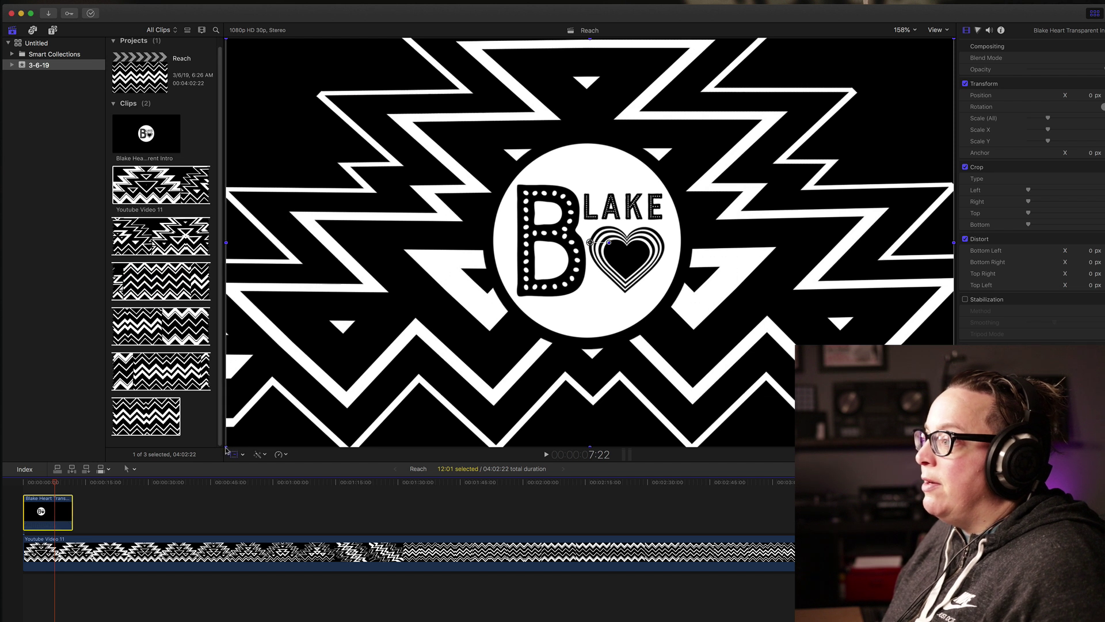
pyautogui.moveTo(226, 447); pyautogui.dragTo(327, 390)
pyautogui.click(939, 46)
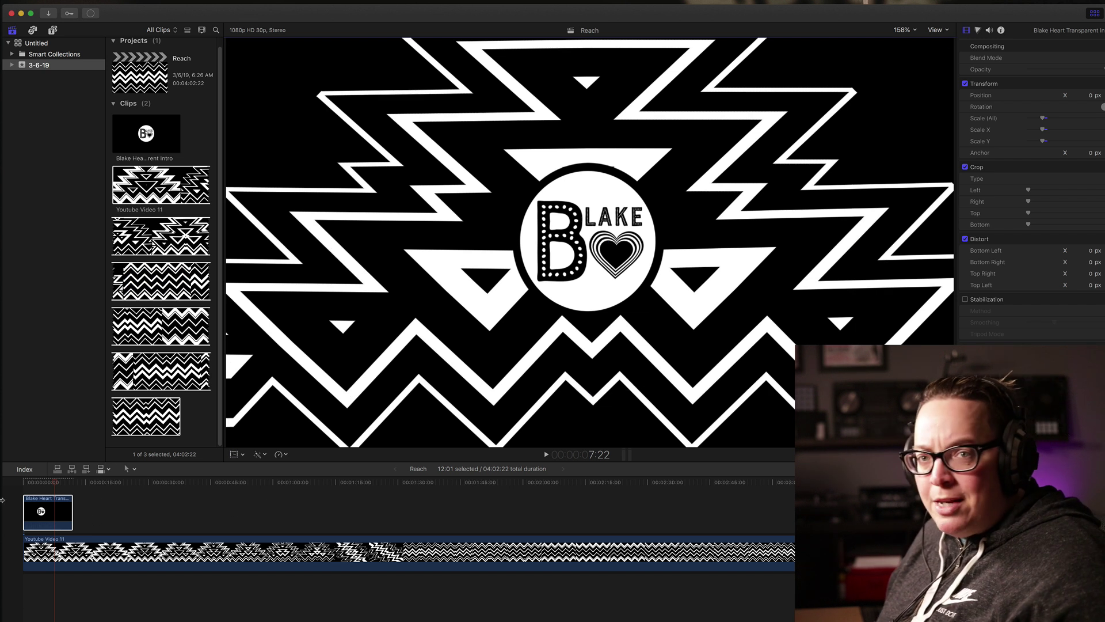
# Add Reach 82 Bpm Eb Prod Blake Heart TAGGED.wav from Finder's Reach 82 Bpm Eb folder beneath the start of the video clip
pyautogui.moveTo(0, 621)
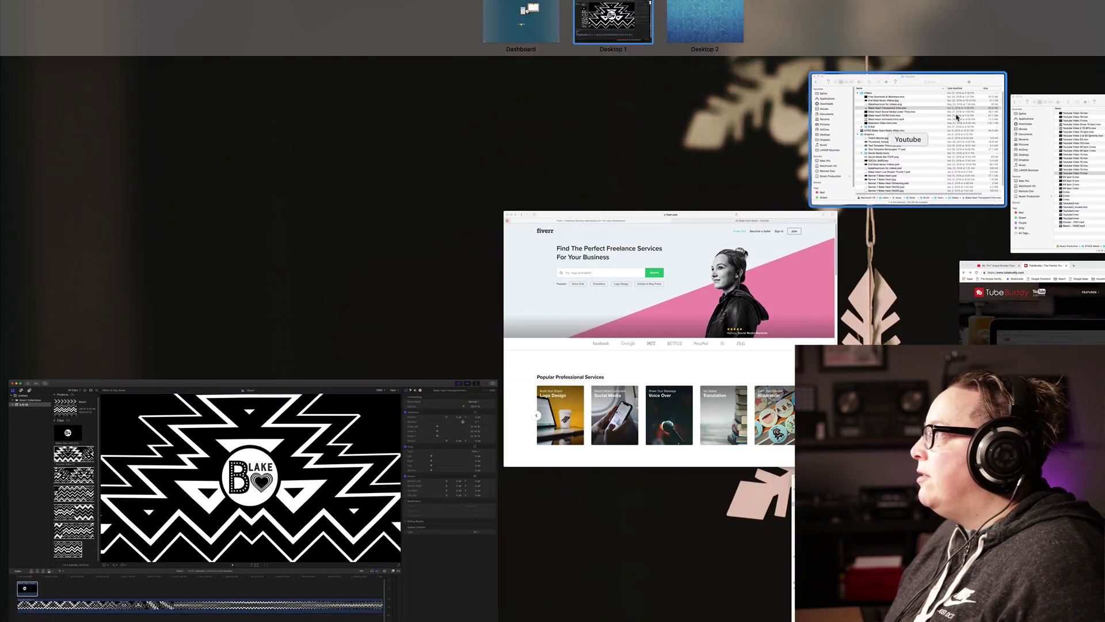
pyautogui.click(957, 117)
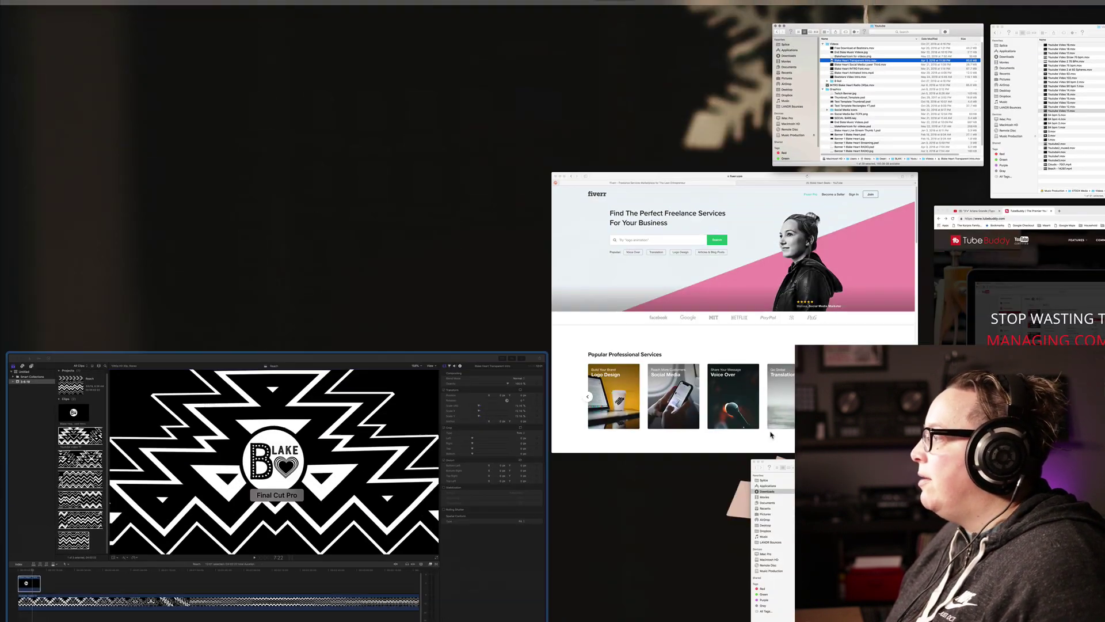
pyautogui.press('Escape')
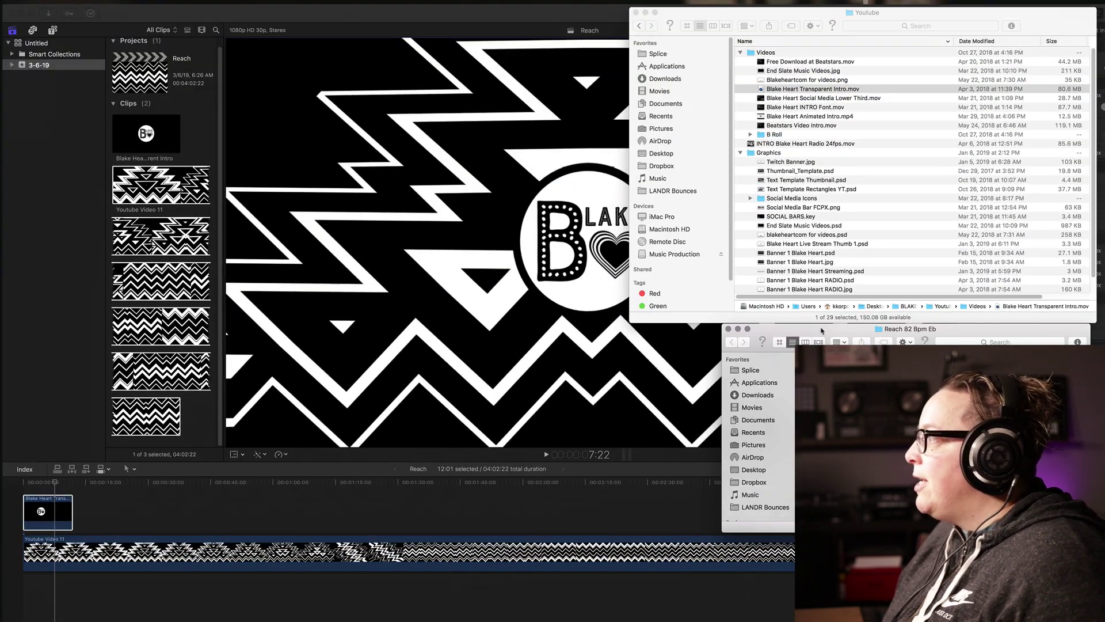
pyautogui.moveTo(821, 330); pyautogui.dragTo(775, 102)
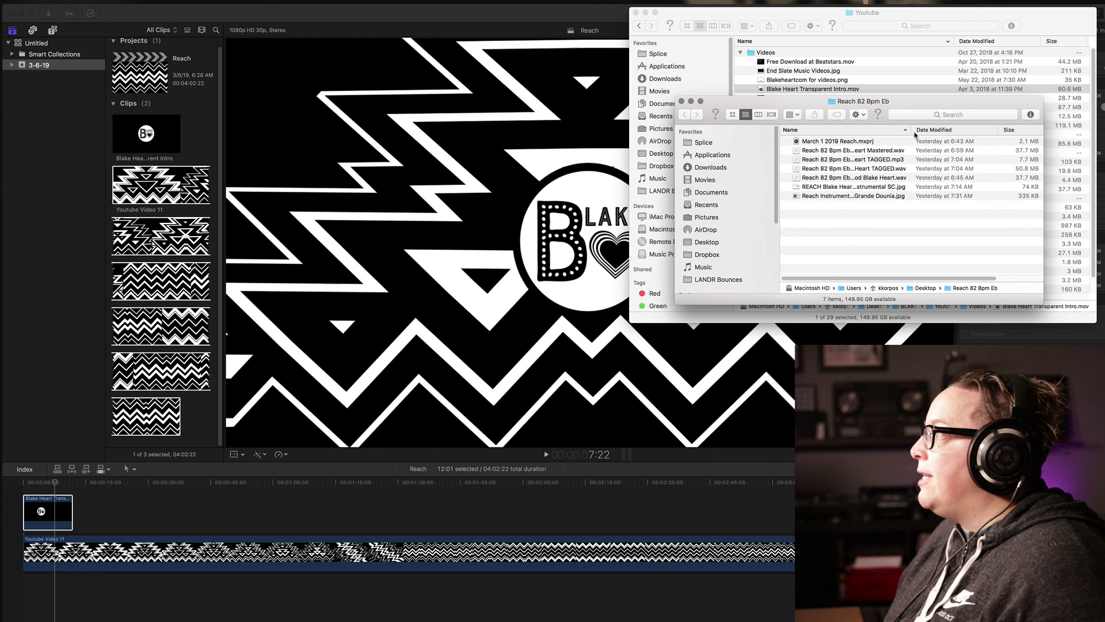
pyautogui.moveTo(909, 132); pyautogui.dragTo(950, 132)
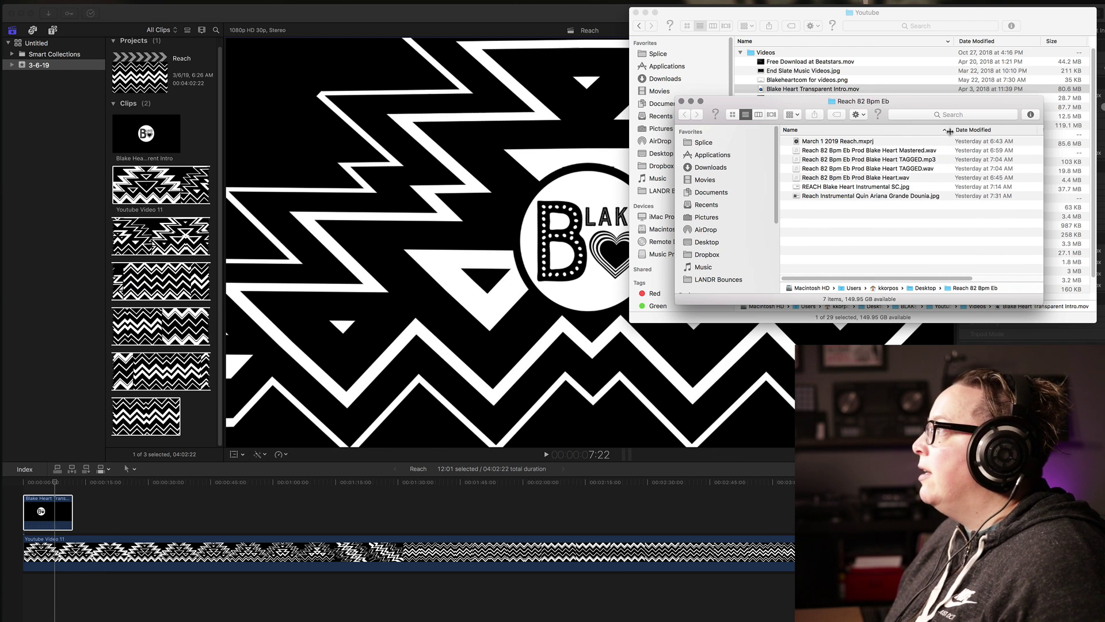
pyautogui.click(891, 168)
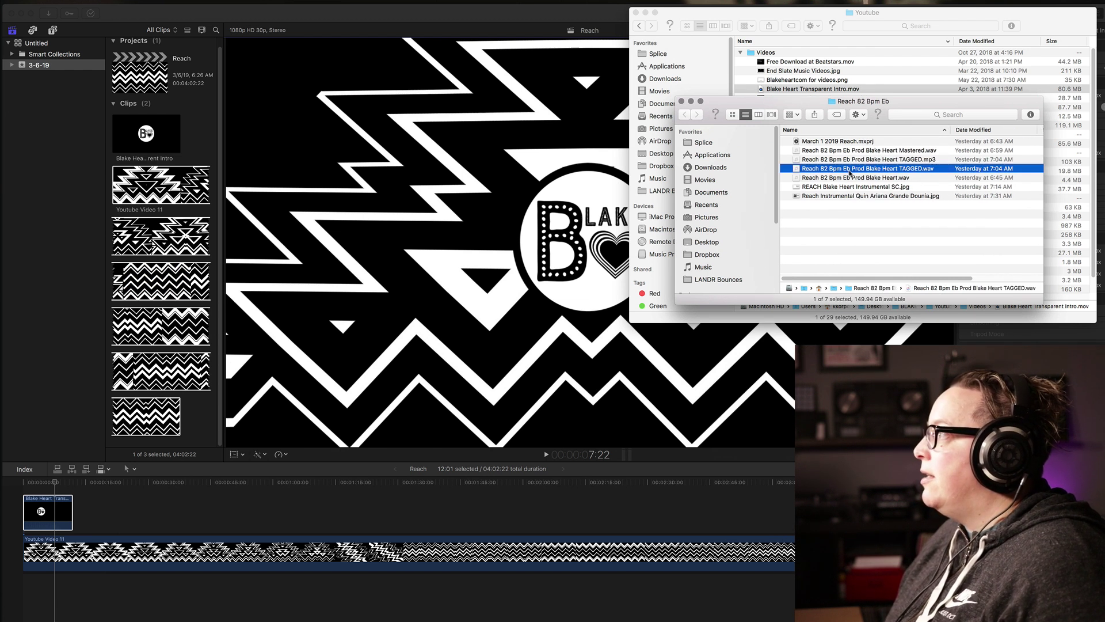
pyautogui.moveTo(850, 173); pyautogui.dragTo(15, 583)
# Play a short stretch of the timeline from just after the intro clip to check the beat with the video
pyautogui.click(83, 482)
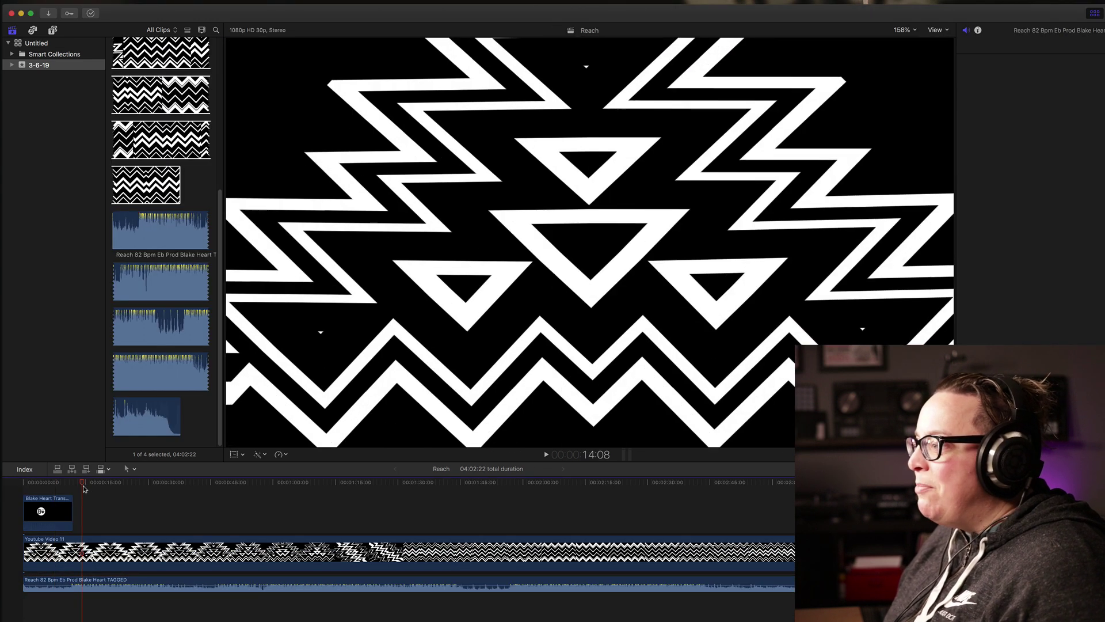
pyautogui.click(160, 512)
pyautogui.press('space')
pyautogui.press('space')
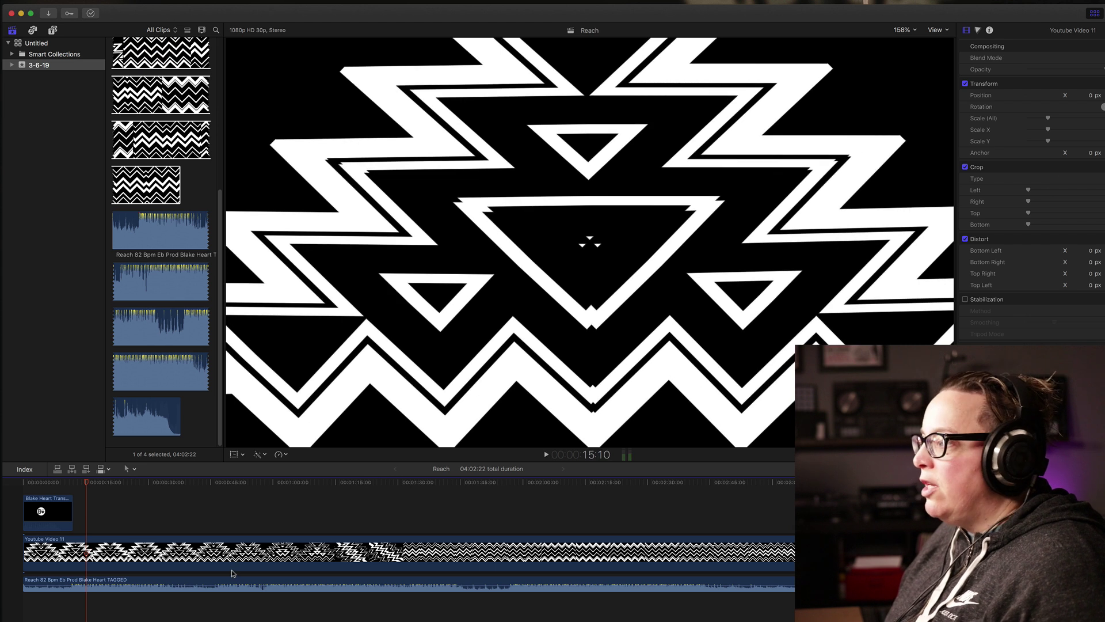
# Play the timeline from about 33 seconds to hear the beat with the video, and return the playhead to the logo intro
pyautogui.click(225, 583)
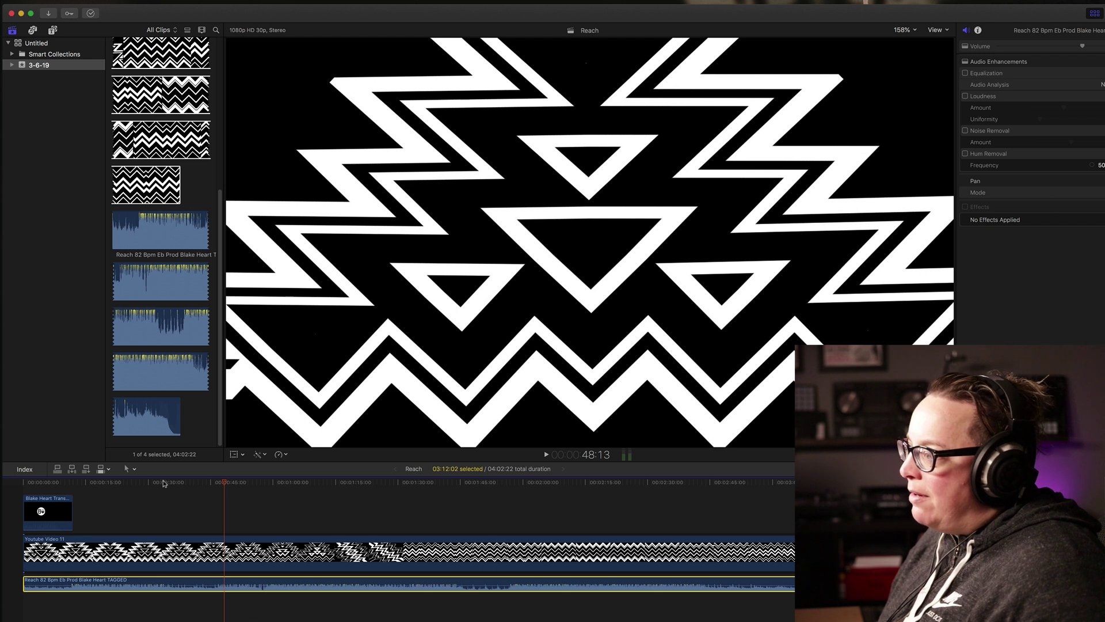
pyautogui.press('space')
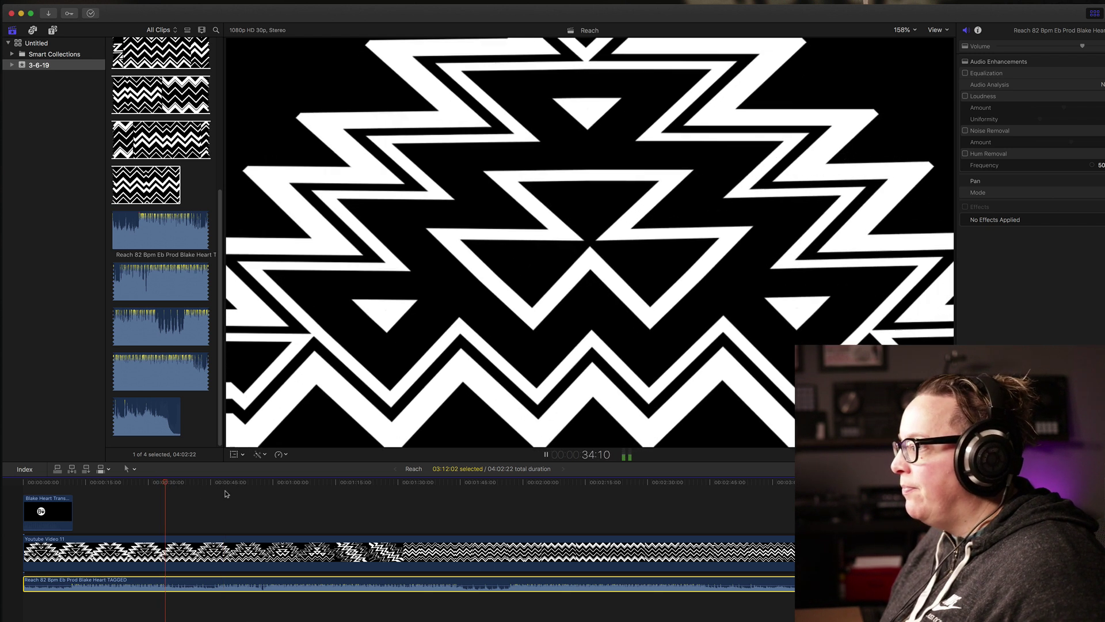
pyautogui.click(38, 483)
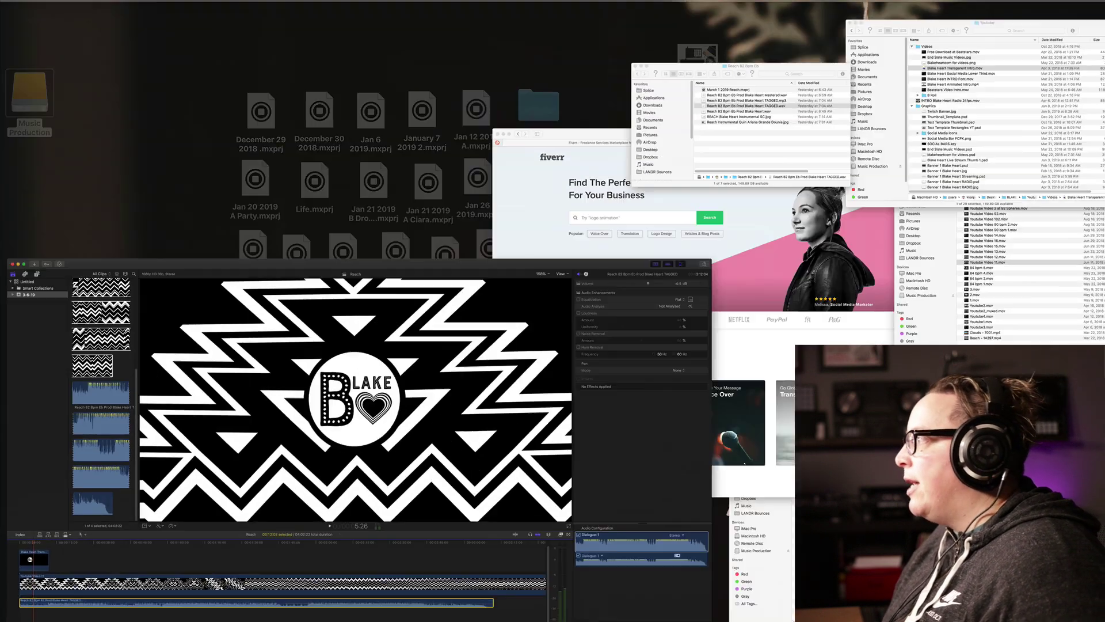
# Switch to Finder's Youtube folder and select End Slate Music Videos.jpg in its Videos folder
pyautogui.hotkey('ctrl', 'Up')
pyautogui.click(932, 47)
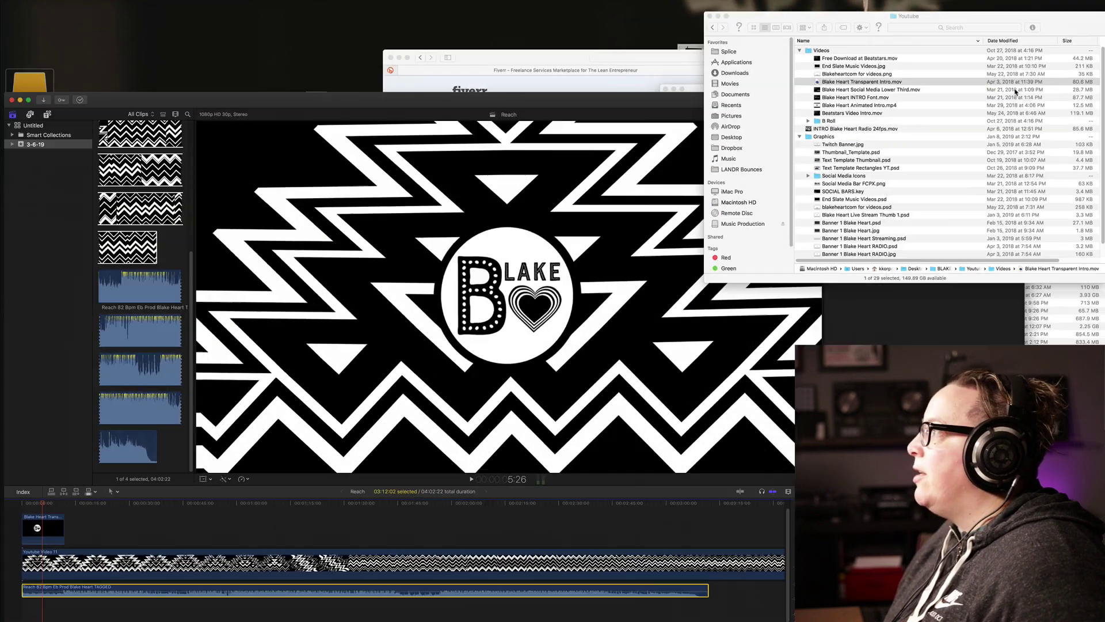
pyautogui.moveTo(806, 18); pyautogui.dragTo(732, 12)
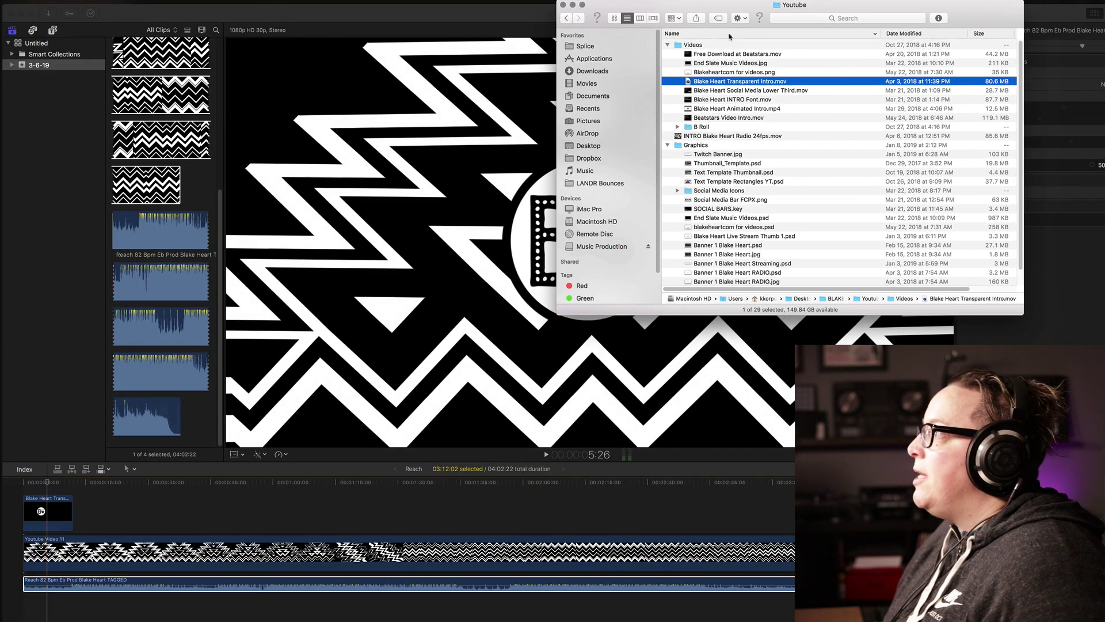
pyautogui.click(719, 64)
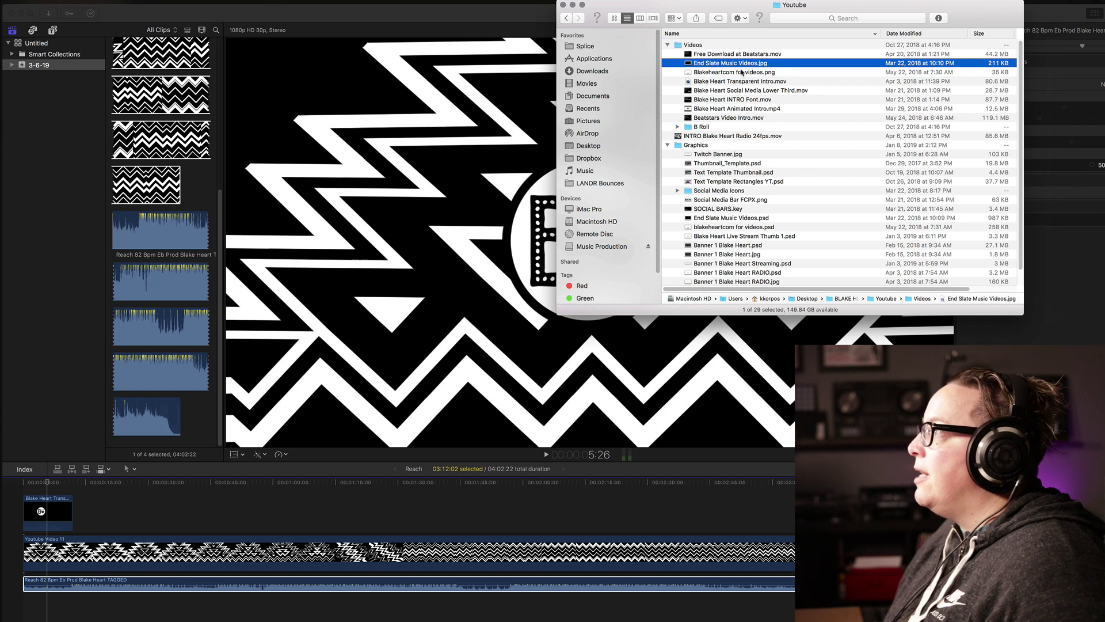
pyautogui.moveTo(822, 296); pyautogui.dragTo(688, 167)
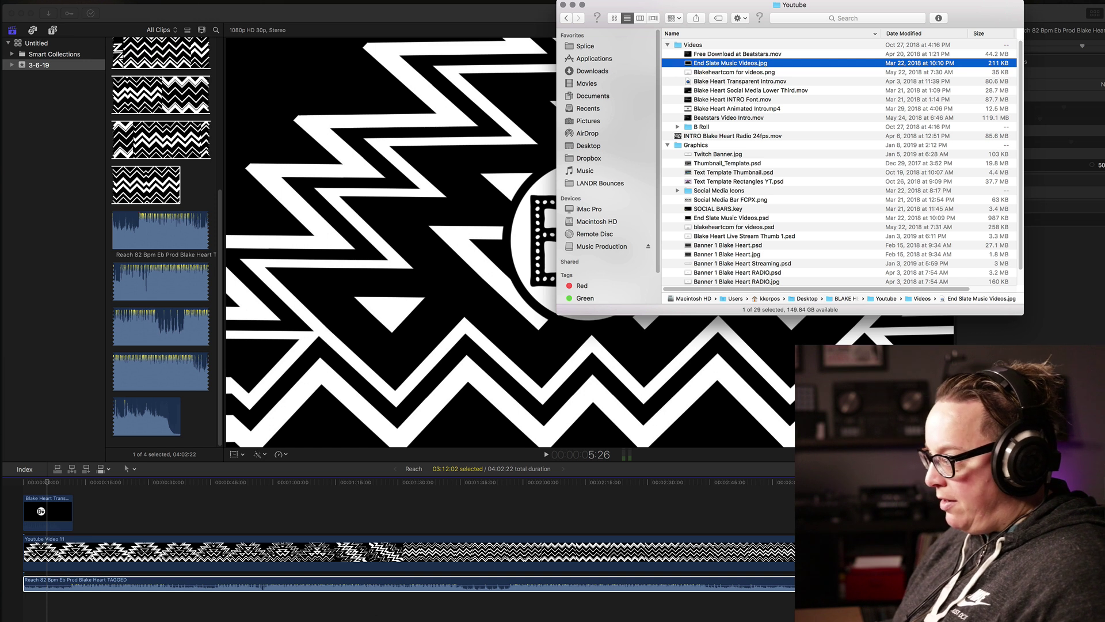
# Back in Final Cut Pro, trim Youtube Video 11's opening section to leave 02:40:12, with the beat audio and logo intro aligned to its new start
pyautogui.click(380, 619)
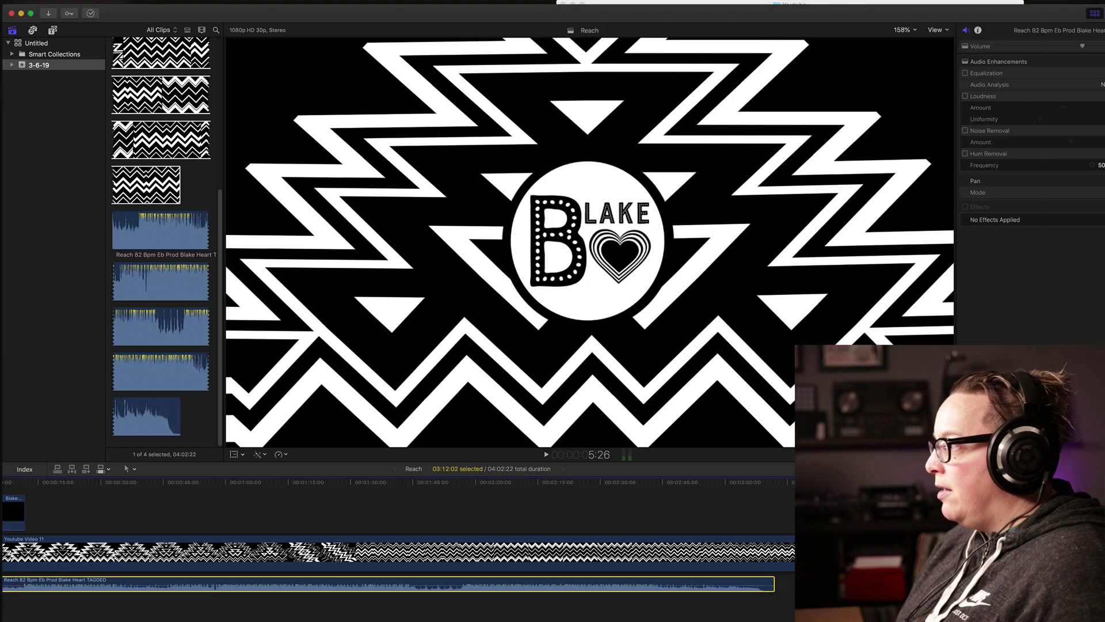
pyautogui.press('super+equal')
pyautogui.press('super+equal')
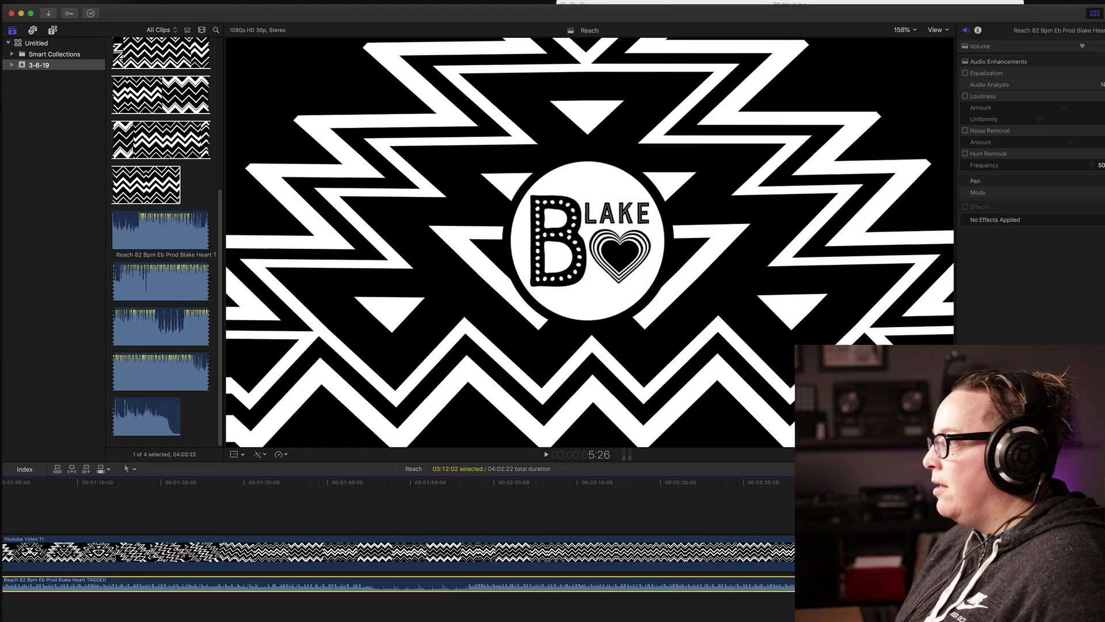
pyautogui.hotkey('shift', 'z')
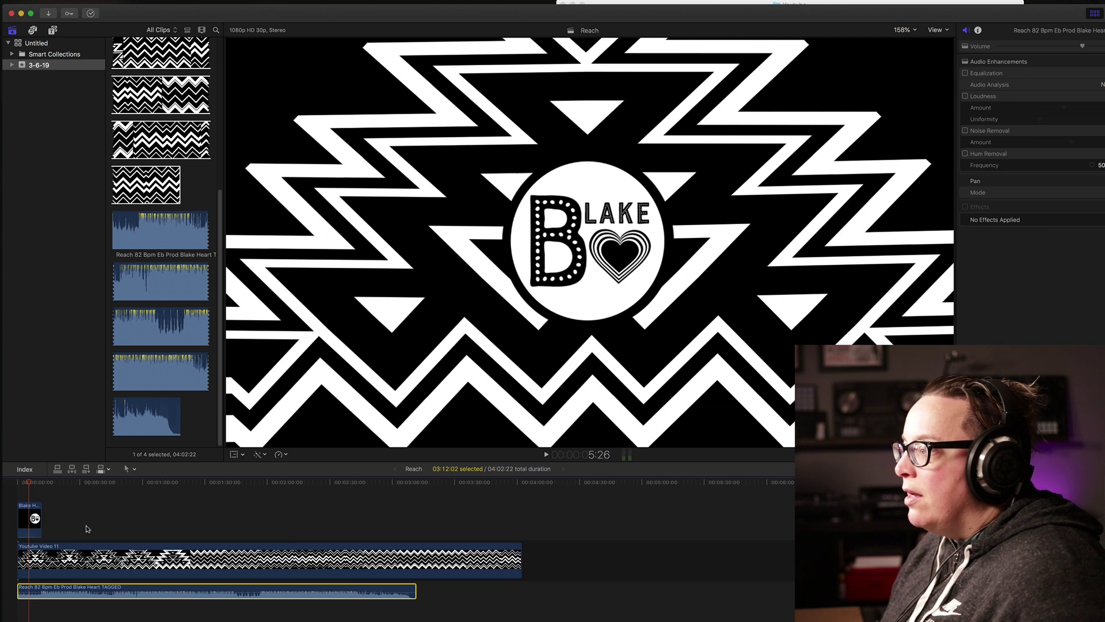
pyautogui.click(213, 484)
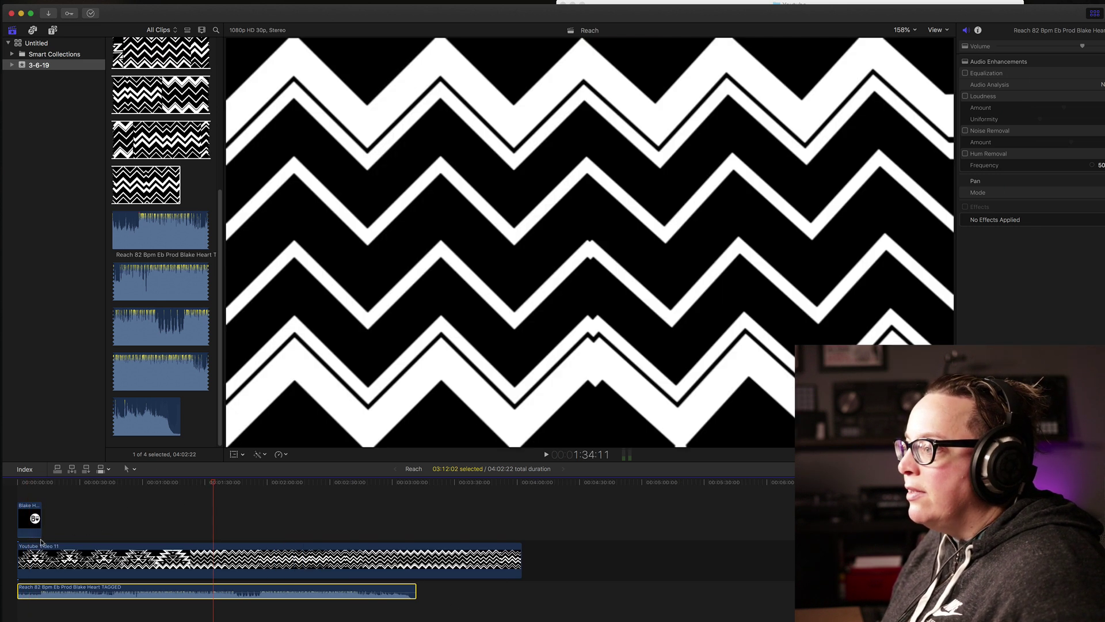
pyautogui.moveTo(20, 549)
pyautogui.mouseDown()
pyautogui.moveTo(124, 553)
pyautogui.moveTo(20, 551)
pyautogui.mouseUp()
pyautogui.moveTo(186, 551)
pyautogui.mouseDown()
pyautogui.moveTo(247, 550)
pyautogui.moveTo(173, 550)
pyautogui.moveTo(186, 551)
pyautogui.mouseUp()
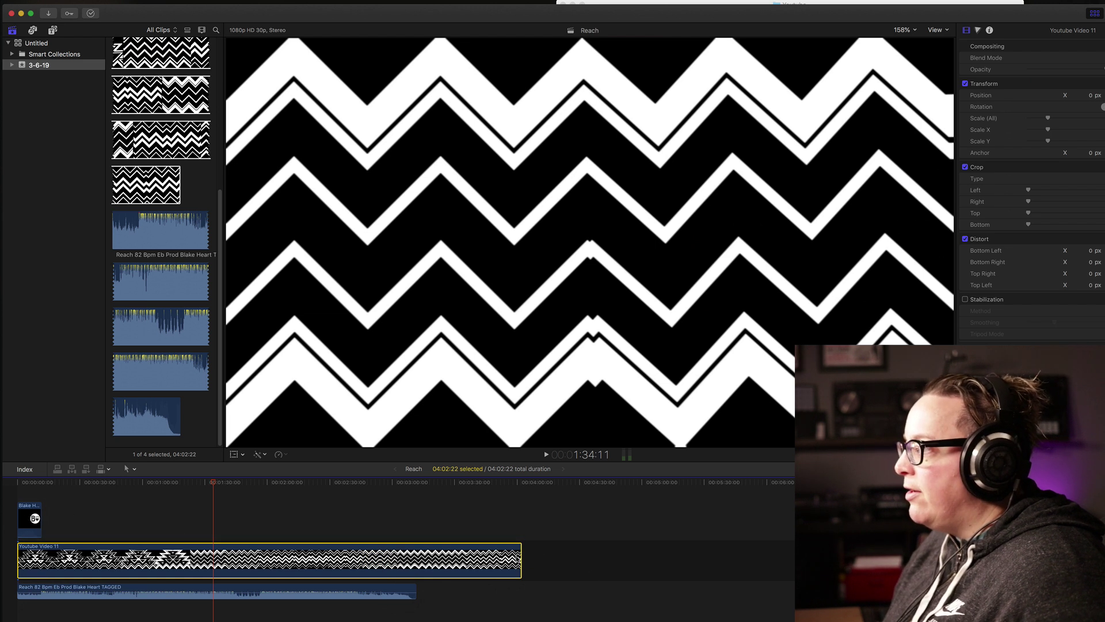
pyautogui.moveTo(517, 556)
pyautogui.mouseDown()
pyautogui.moveTo(463, 557)
pyautogui.moveTo(521, 557)
pyautogui.mouseUp()
pyautogui.moveTo(27, 513); pyautogui.dragTo(249, 586)
pyautogui.click(76, 561)
pyautogui.click(207, 558)
pyautogui.press('alt+super+Up')
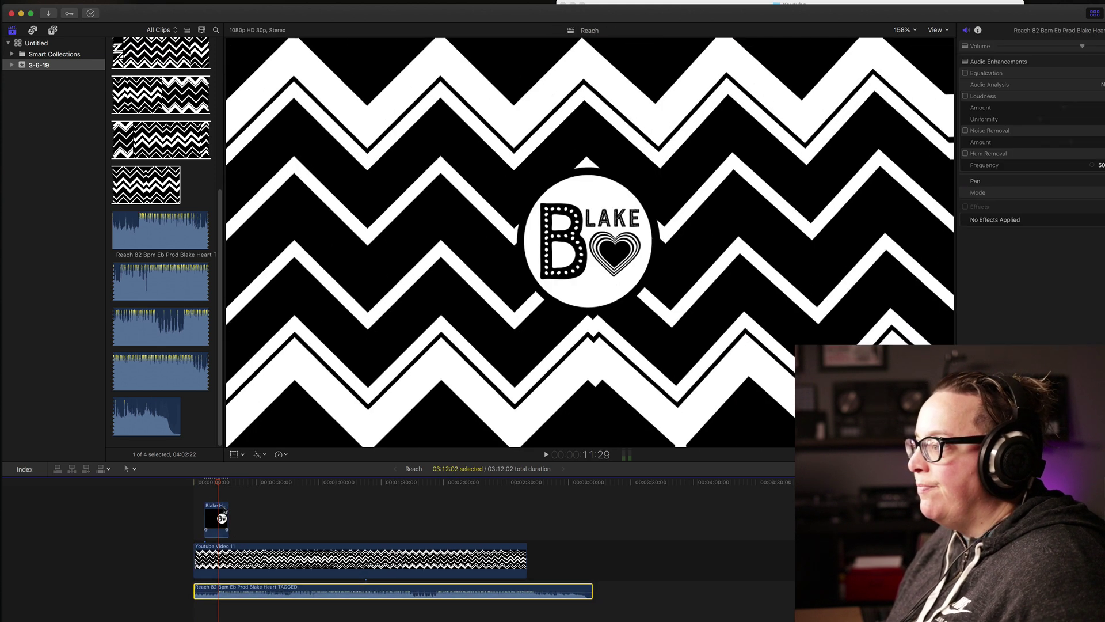
pyautogui.moveTo(219, 507); pyautogui.dragTo(209, 508)
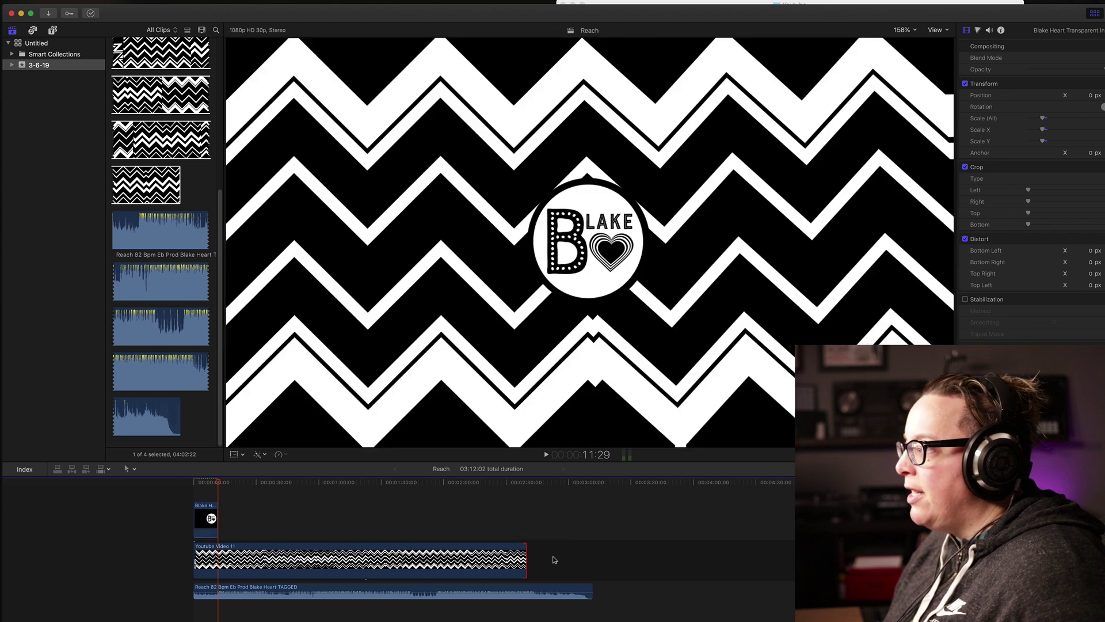
# Try slowing the background video clip to the 25% and 50% preset speeds
pyautogui.click(515, 557)
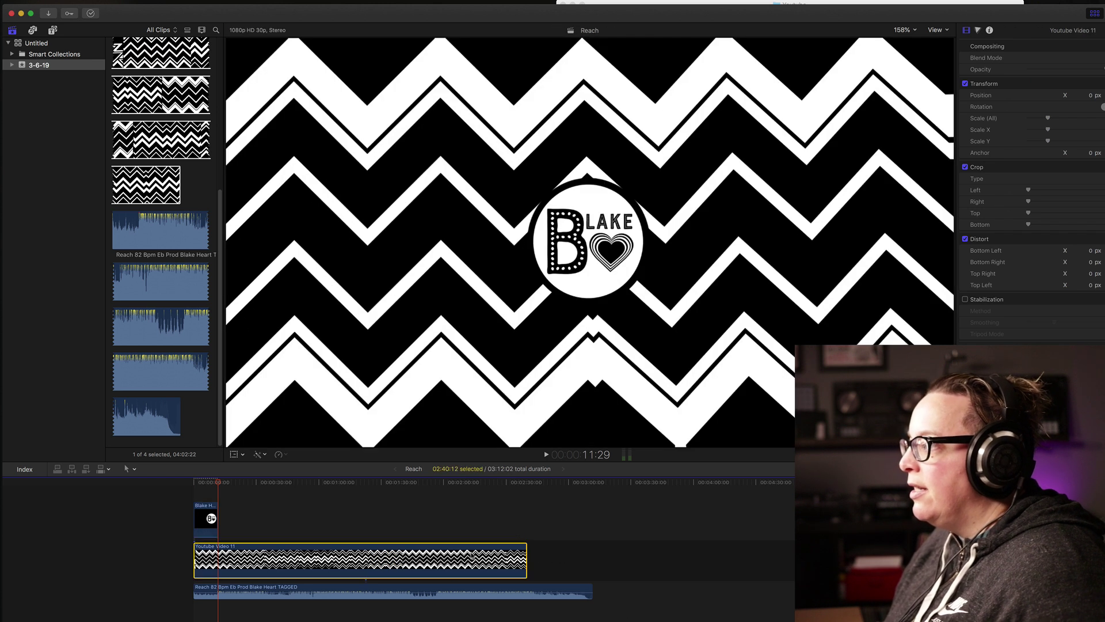
pyautogui.click(280, 455)
pyautogui.moveTo(345, 463)
pyautogui.click(391, 471)
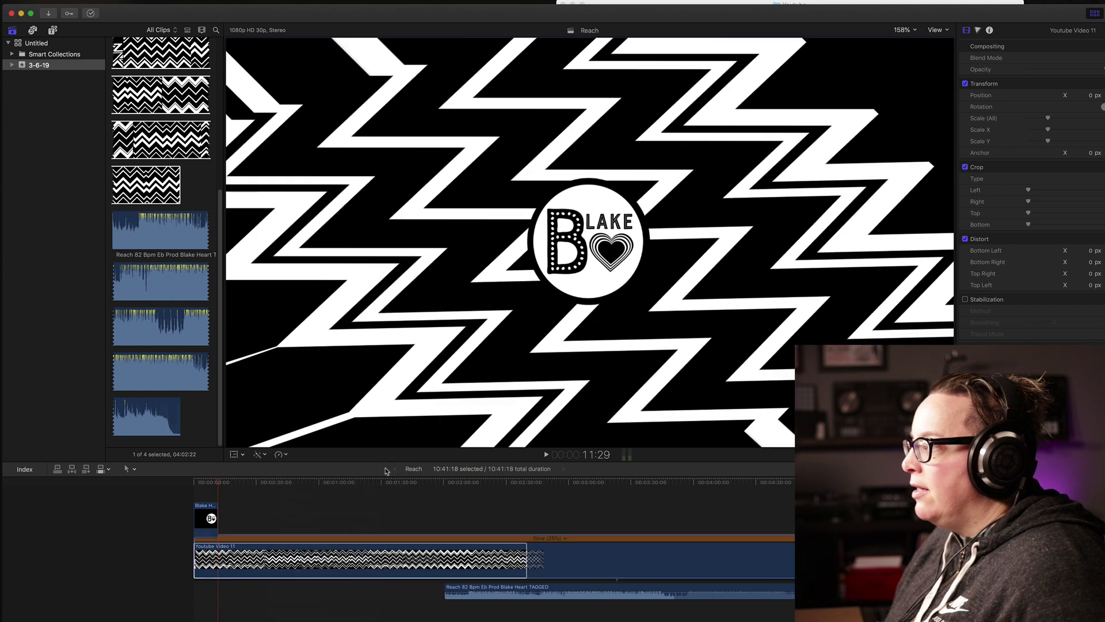
pyautogui.click(547, 538)
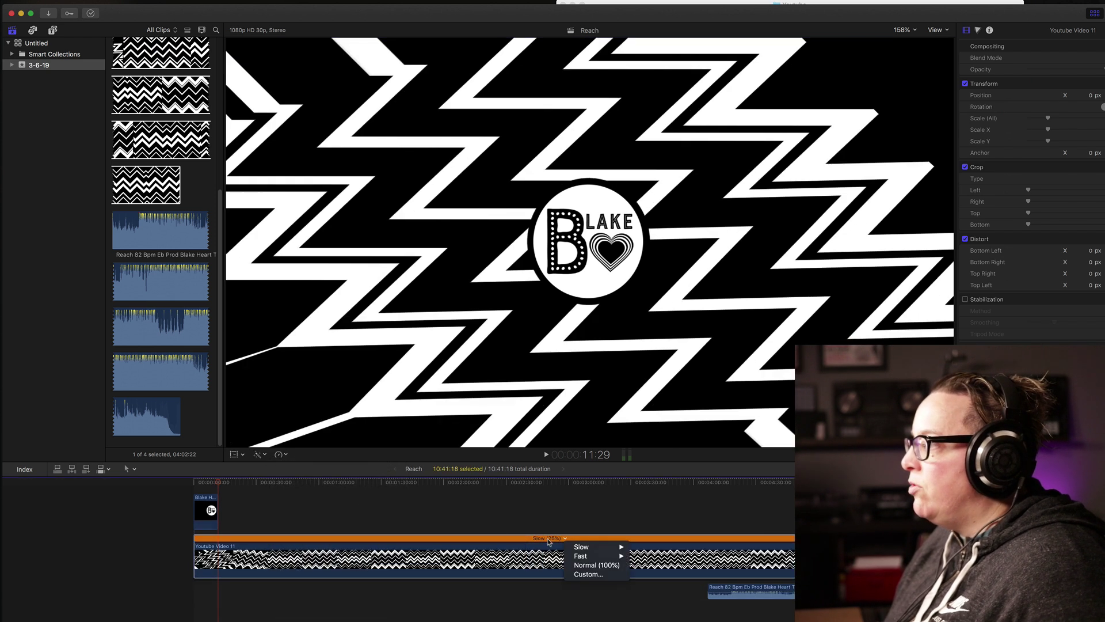
pyautogui.moveTo(604, 547)
pyautogui.click(645, 548)
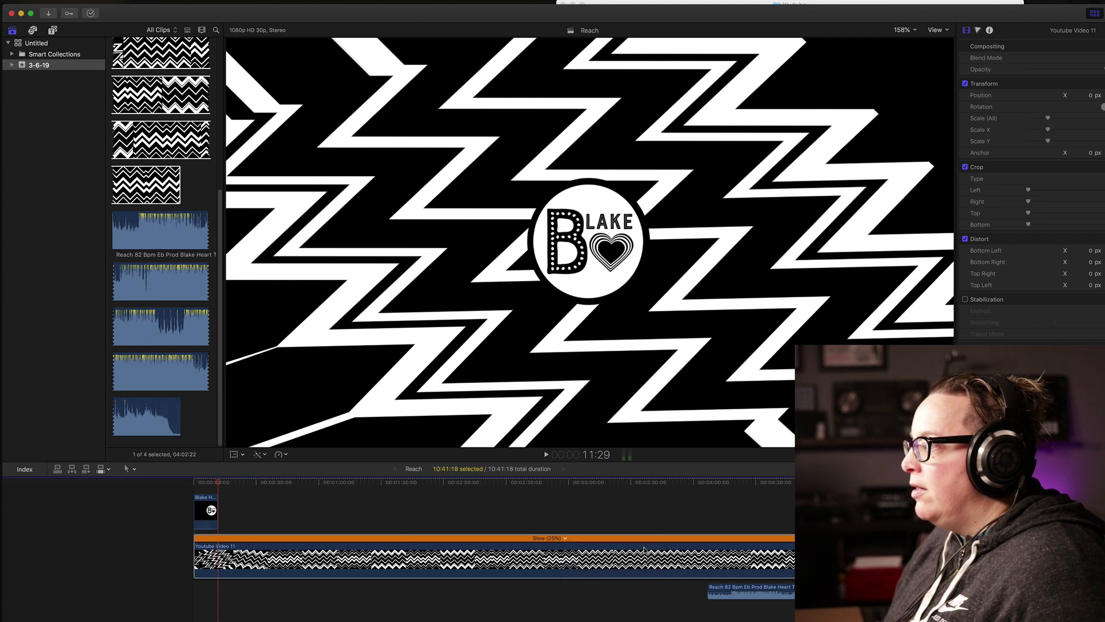
# Set a custom speed for the background video clip, trying rates of 75, 80, 85 and 86% and settling on 90%
pyautogui.click(541, 538)
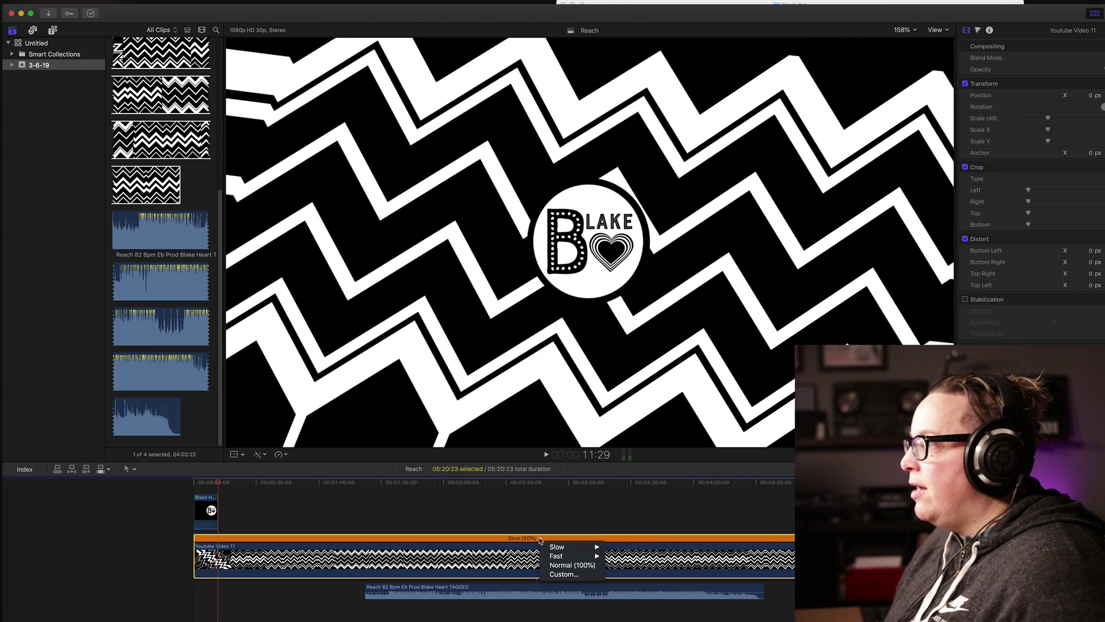
pyautogui.click(553, 575)
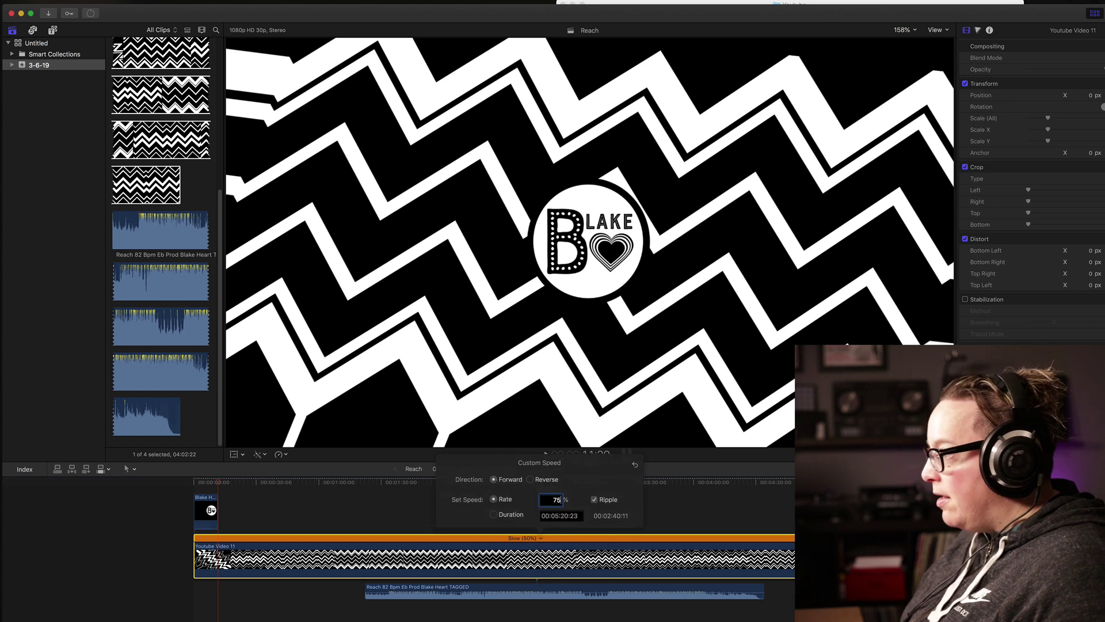
pyautogui.press('Return')
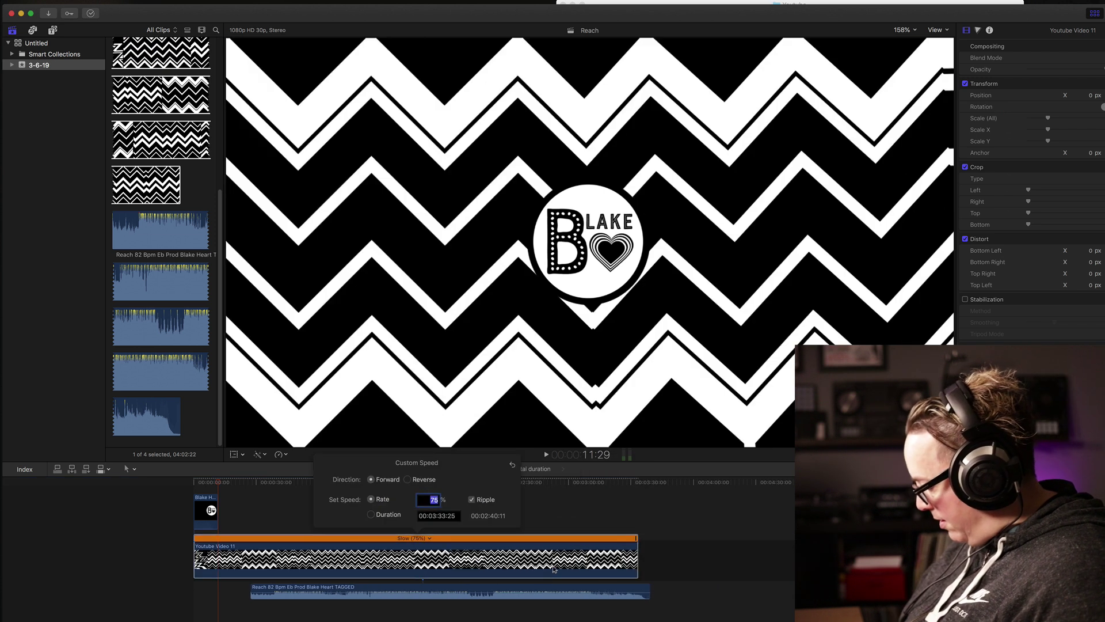
pyautogui.write('8')
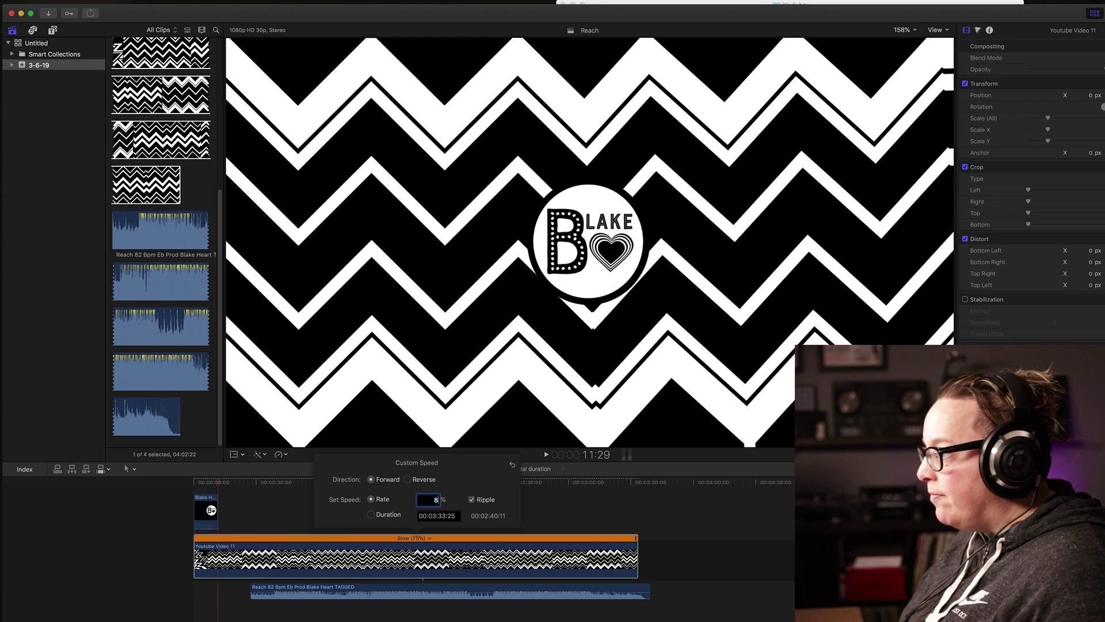
pyautogui.write('0')
pyautogui.press('Return')
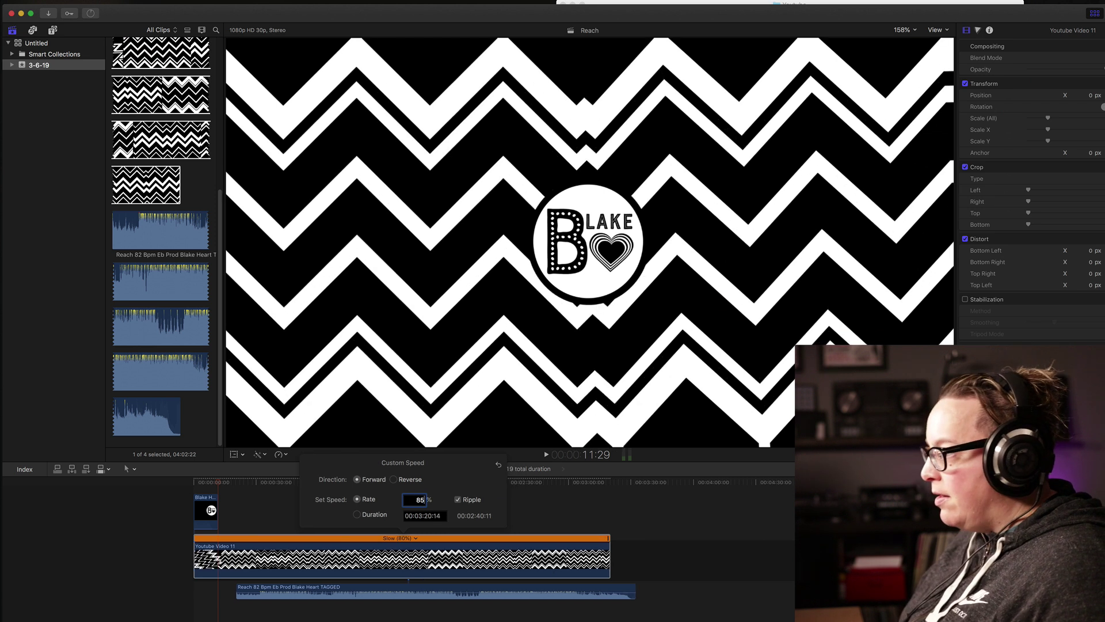
pyautogui.press('Return')
pyautogui.write('86')
pyautogui.press('Return')
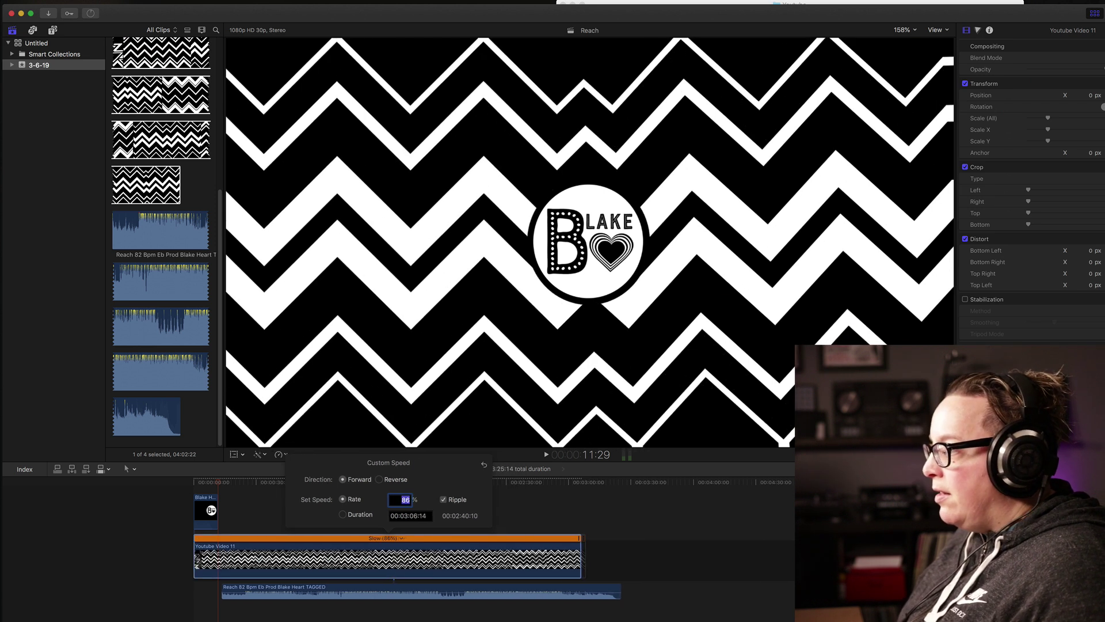
pyautogui.write('90')
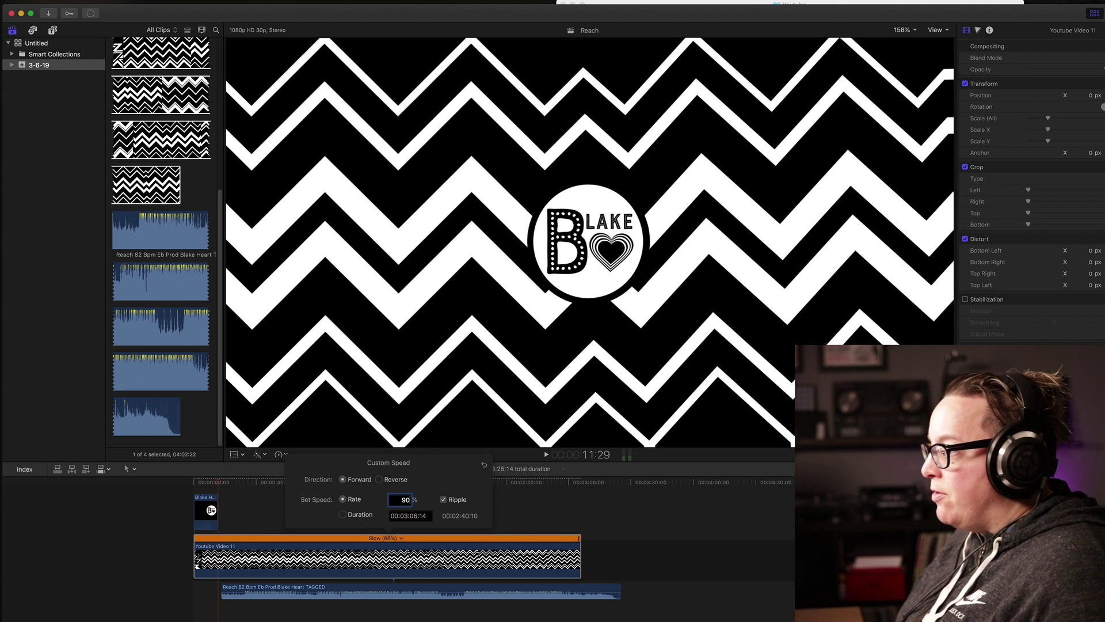
pyautogui.press('Return')
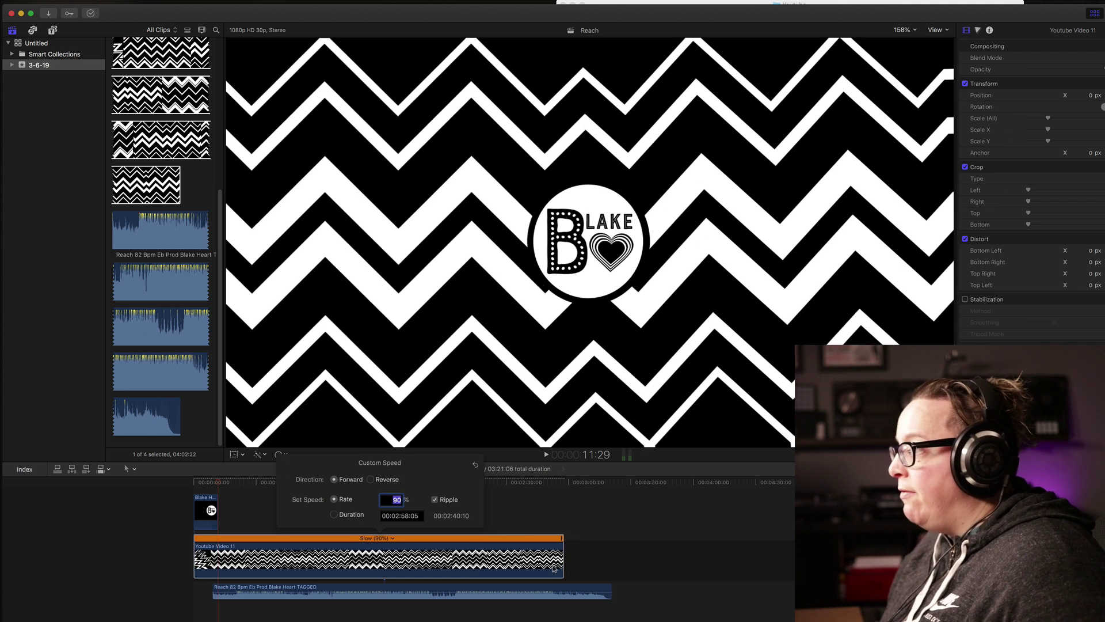
# Move the beat audio back to the start of the background video and skim the timeline to check the picture
pyautogui.click(531, 600)
pyautogui.moveTo(530, 600); pyautogui.dragTo(511, 600)
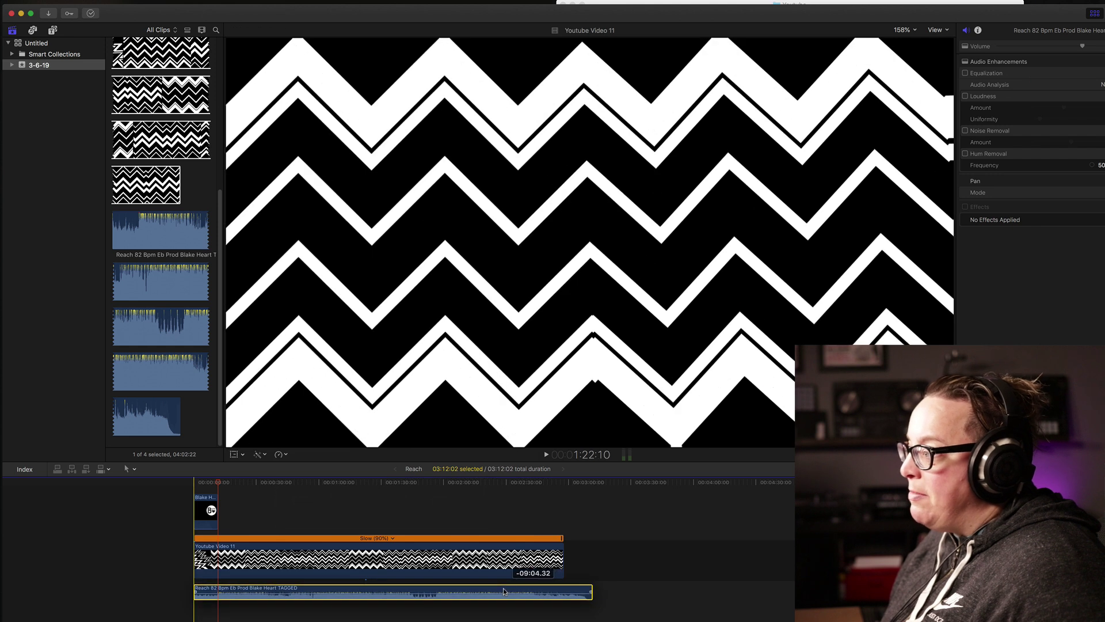
pyautogui.moveTo(215, 480); pyautogui.dragTo(316, 489)
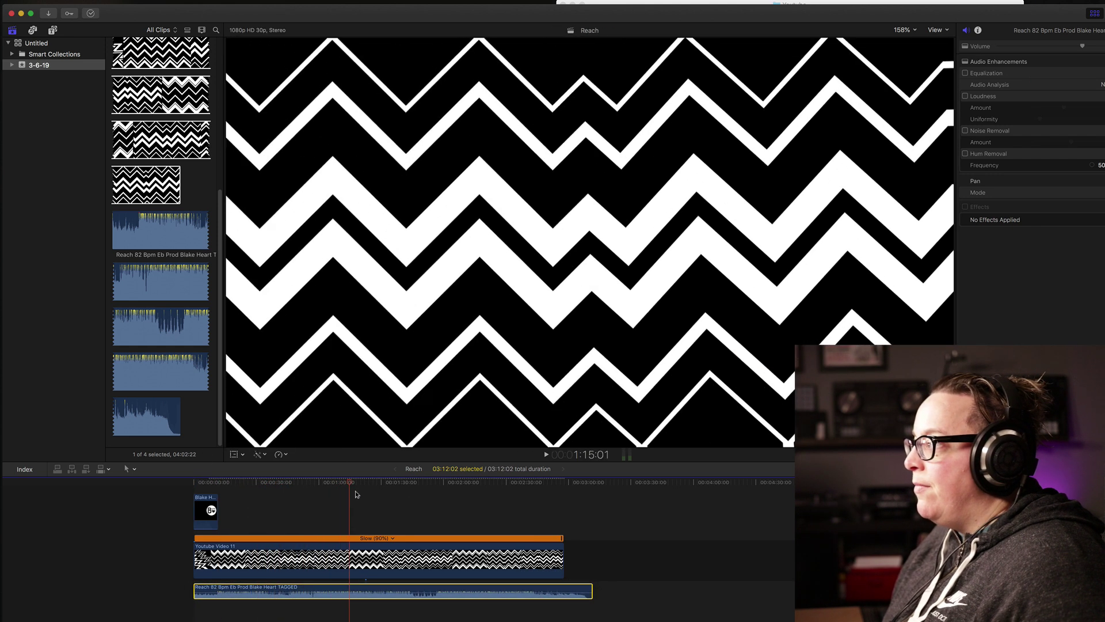
# Play the timeline's opening seconds to review how the logo intro comes in, and return the playhead to the start
pyautogui.press('Home')
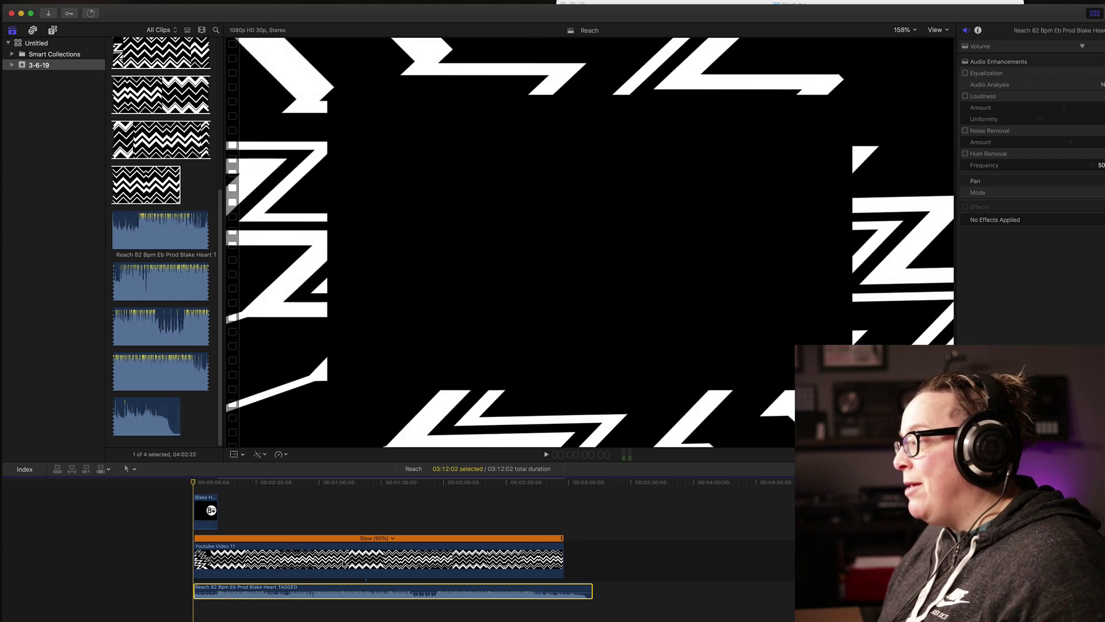
pyautogui.press('space')
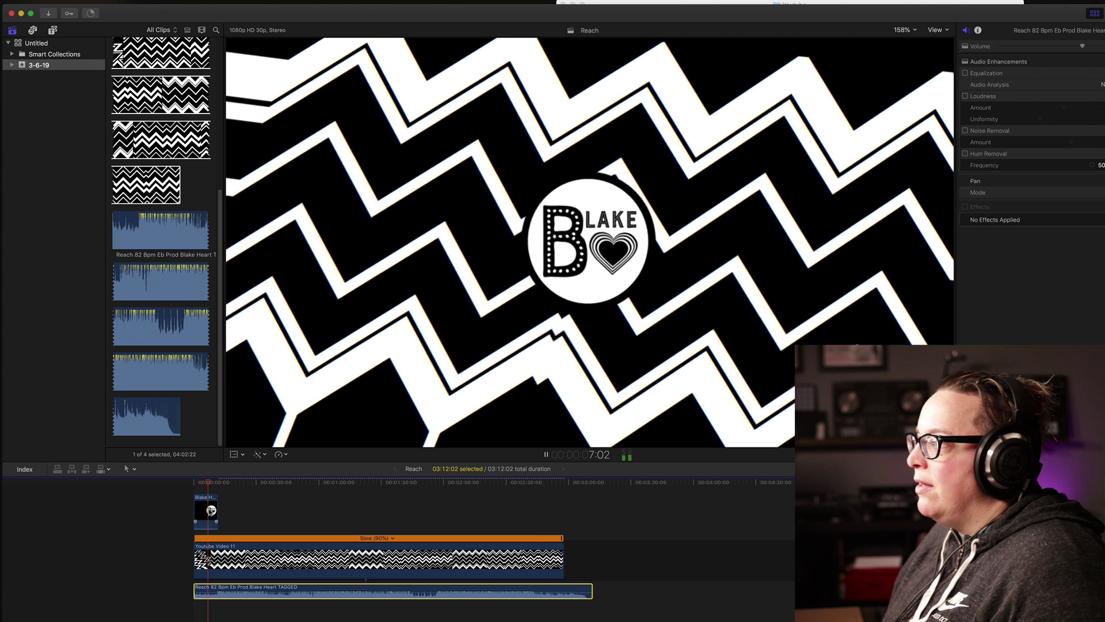
pyautogui.press('space')
pyautogui.press('Home')
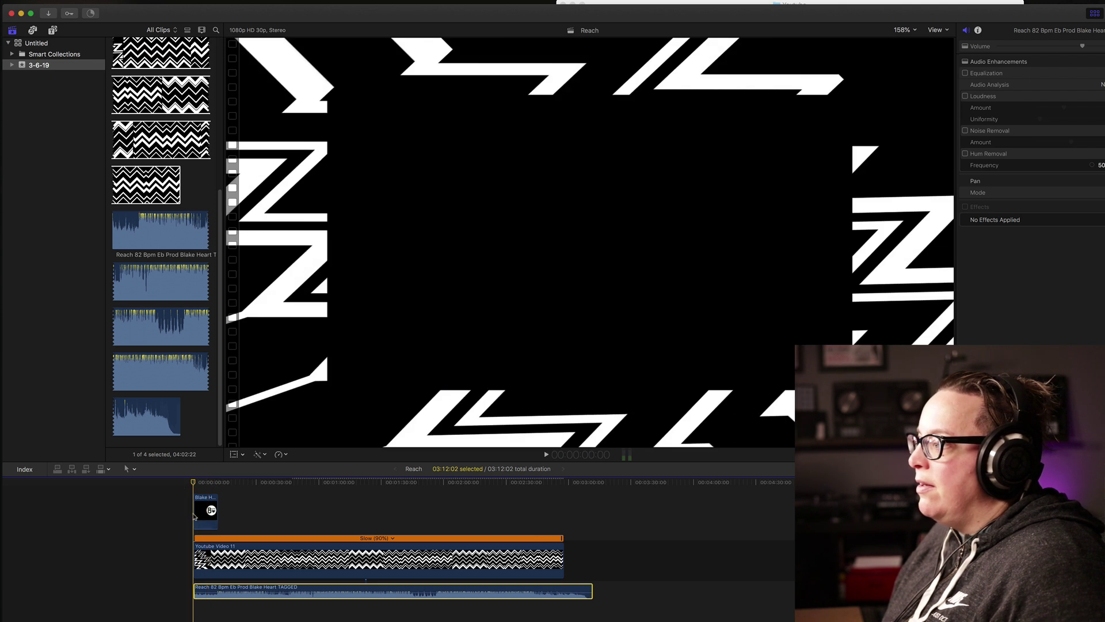
# Trim the start of the logo intro clip to make it 07:13 long from the timeline start, and play the opening to check it
pyautogui.moveTo(194, 508); pyautogui.dragTo(201, 509)
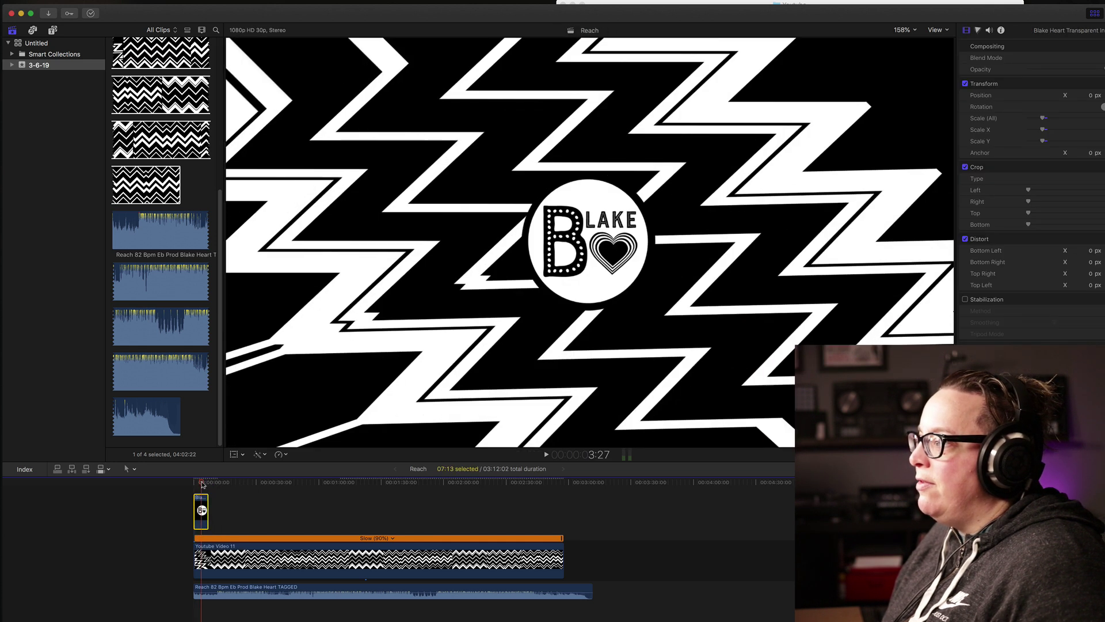
pyautogui.press('space')
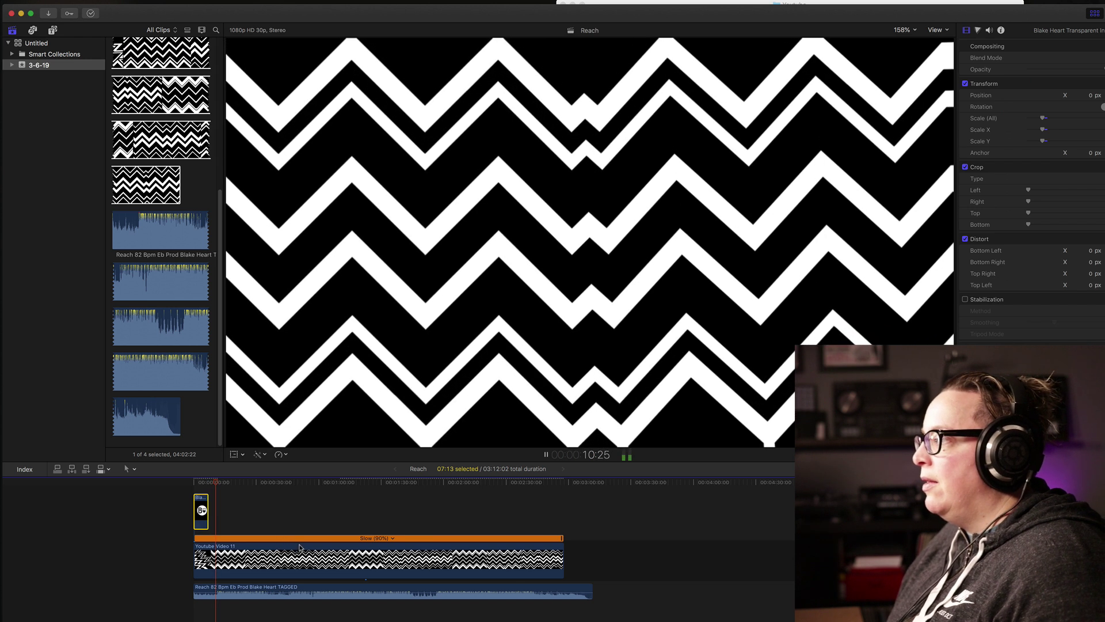
pyautogui.press('space')
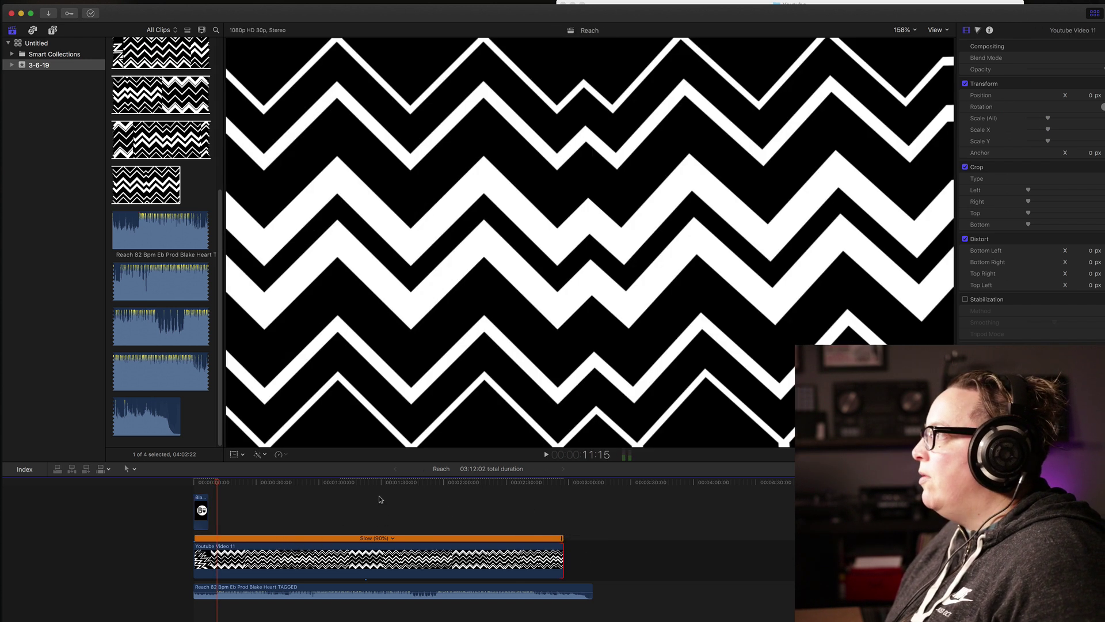
# Add End Slate Music Videos.jpg from the Youtube folder's Videos subfolder to the timeline directly after the background video
pyautogui.hotkey('ctrl', 'Up')
pyautogui.click(875, 63)
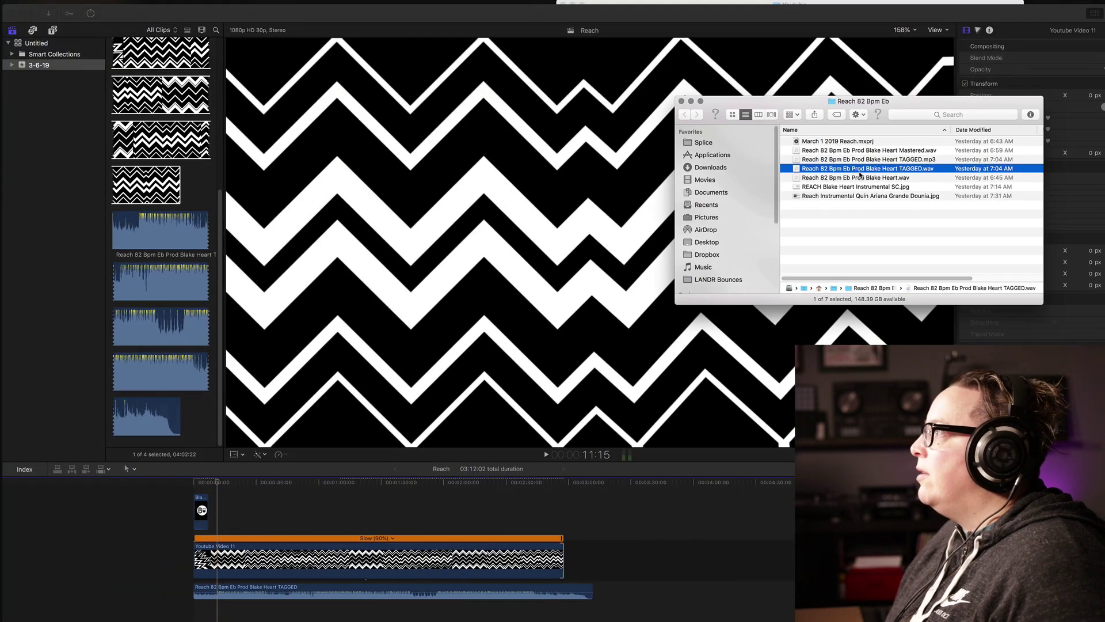
pyautogui.hotkey('ctrl', 'Up')
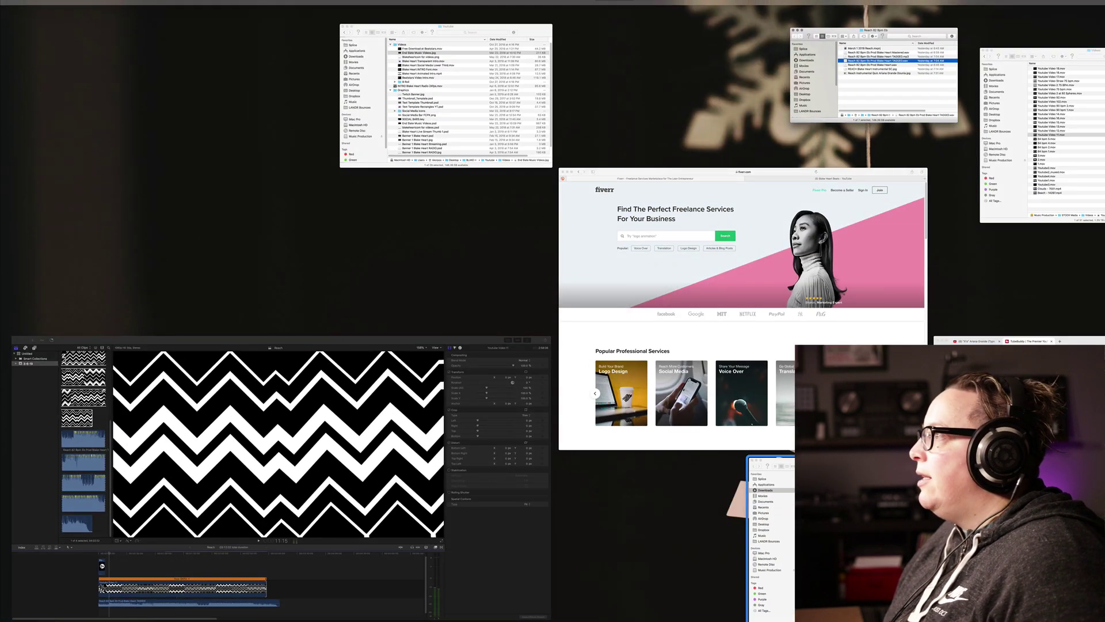
pyautogui.click(541, 159)
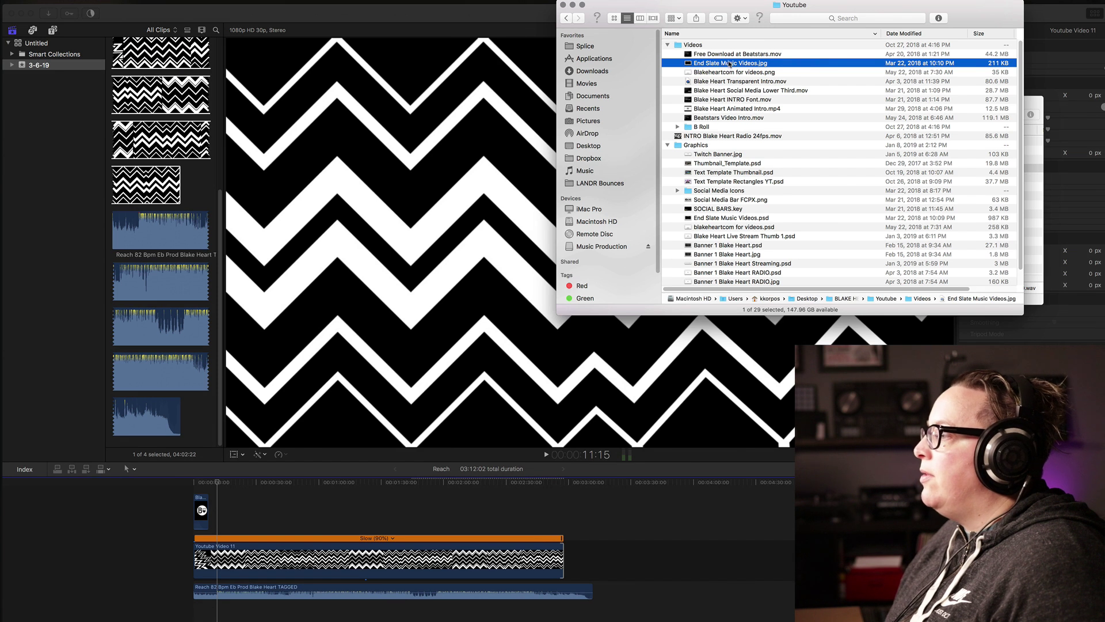
pyautogui.moveTo(729, 64); pyautogui.dragTo(574, 561)
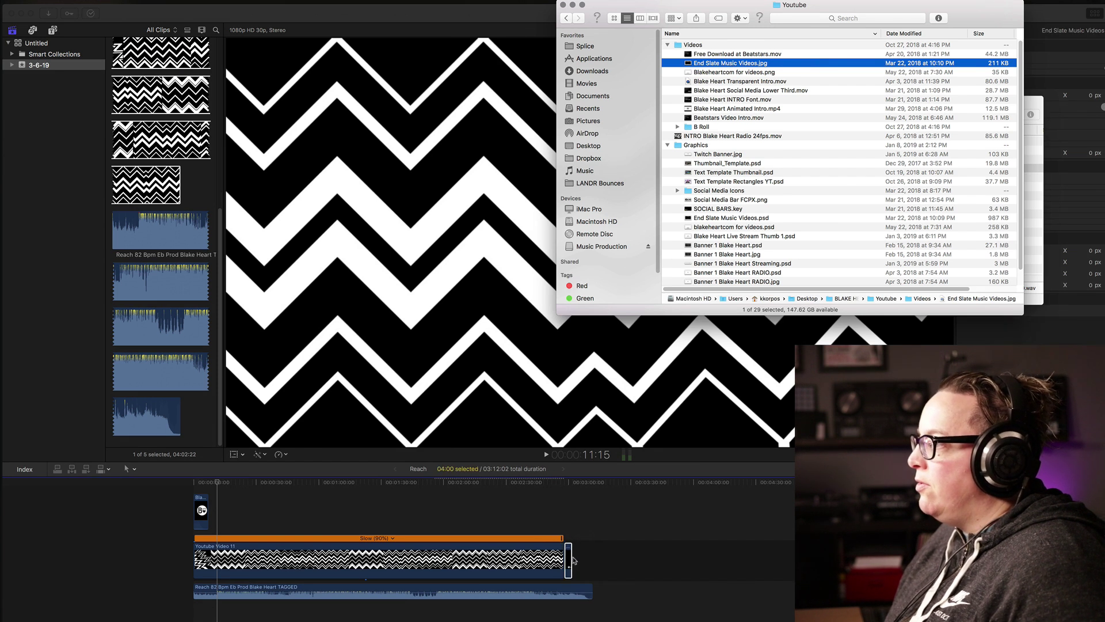
# Extend the end slate to the end of the beat audio, and trim the tail of both to a 03:10:22 total duration
pyautogui.click(569, 561)
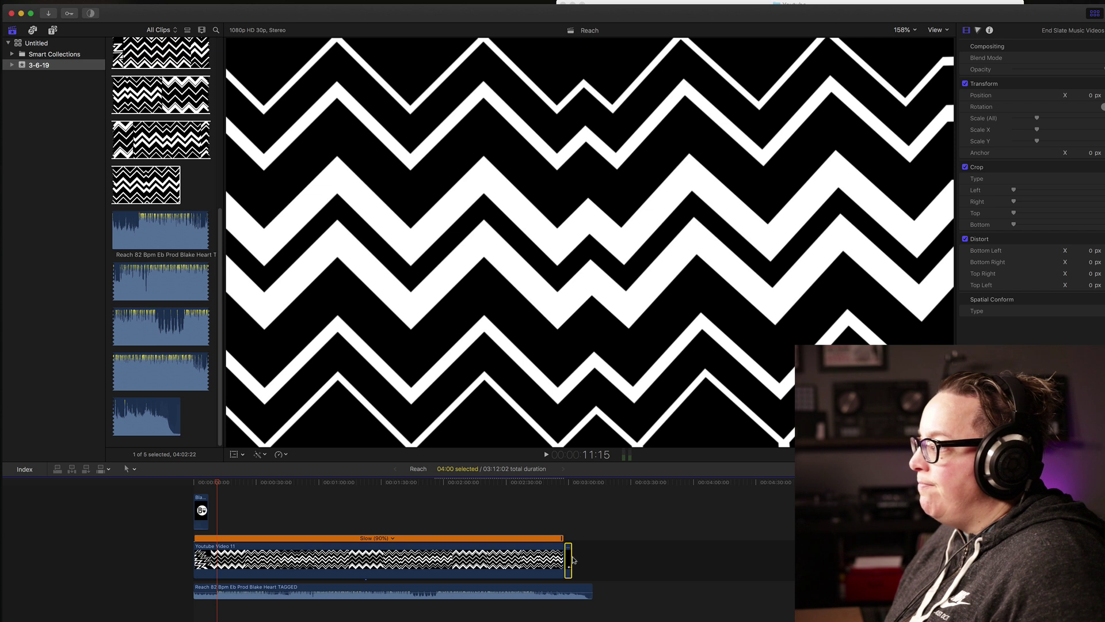
pyautogui.moveTo(571, 557); pyautogui.dragTo(591, 559)
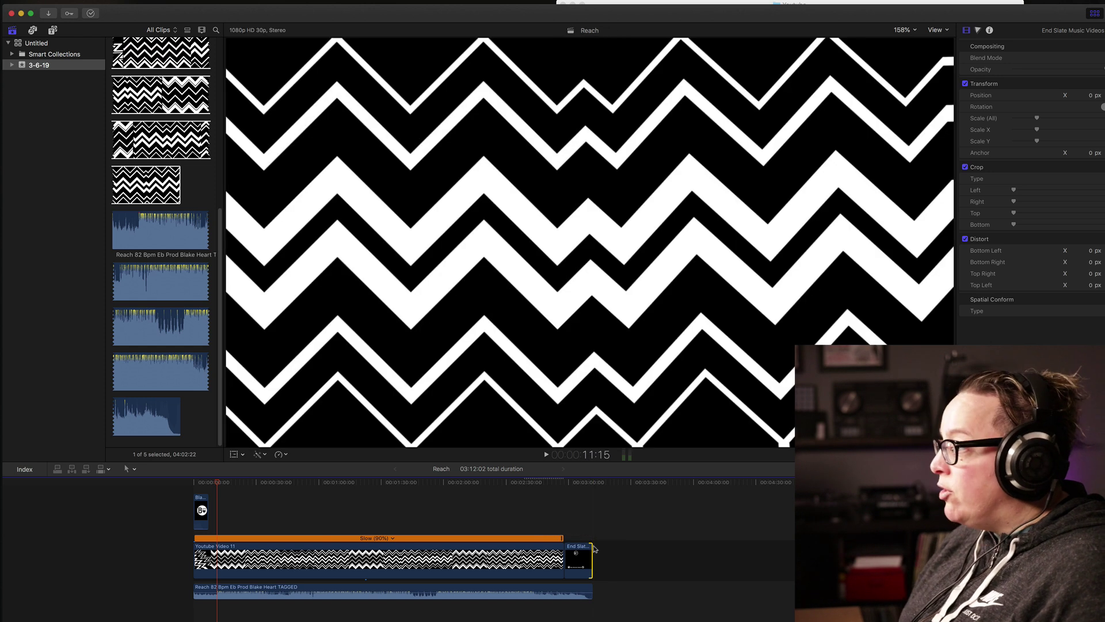
pyautogui.press('super+equal')
pyautogui.press('super+equal')
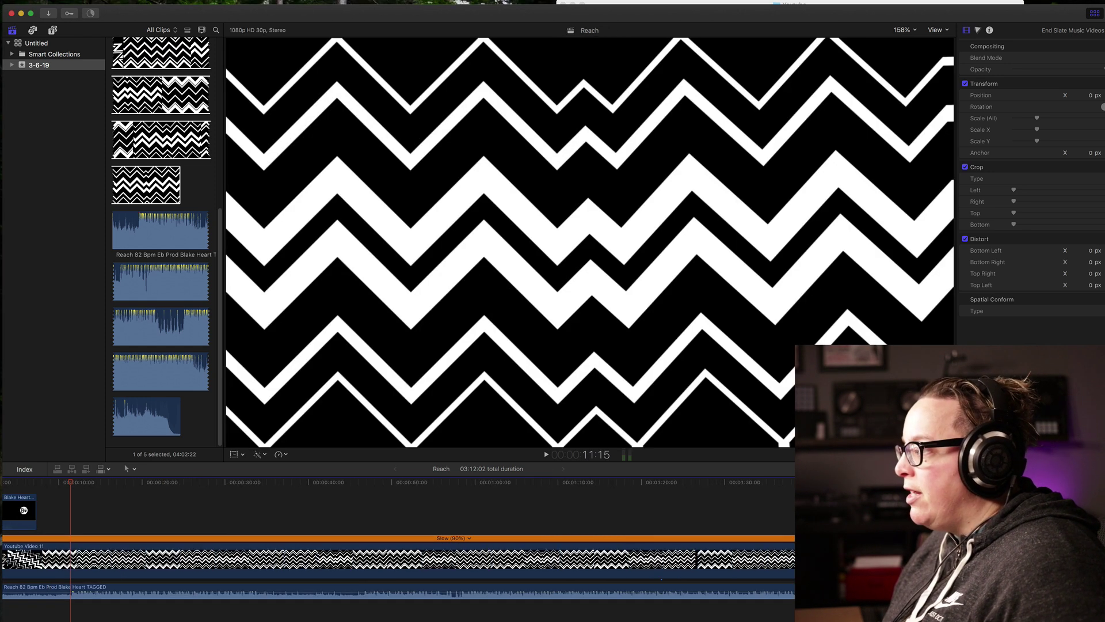
pyautogui.hscroll(10, 399, 547)
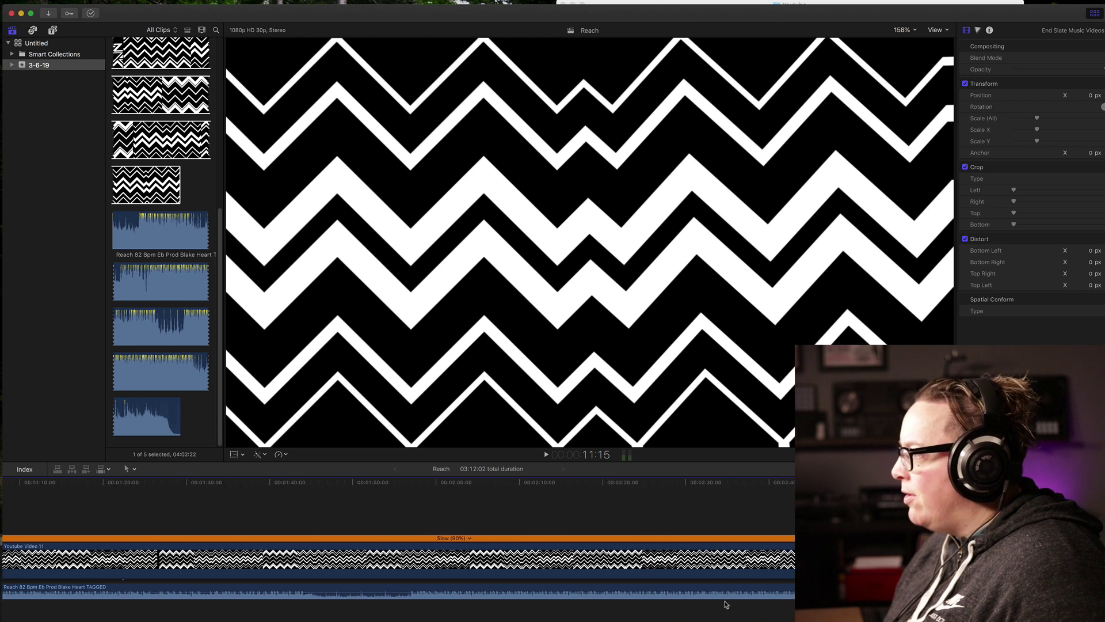
pyautogui.hscroll(3, 399, 546)
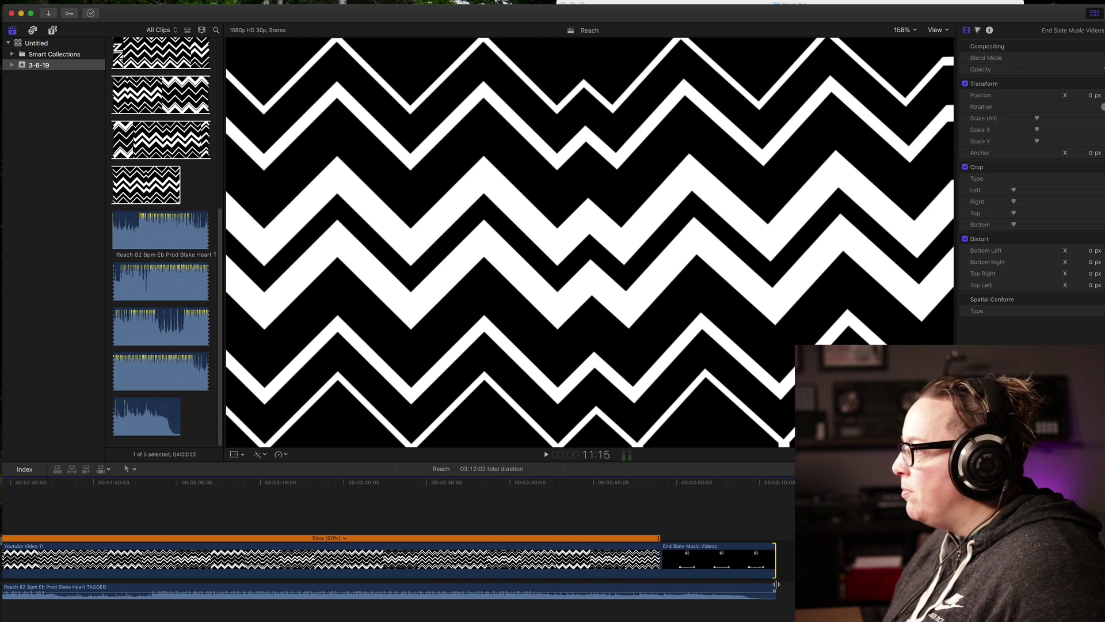
pyautogui.moveTo(774, 583); pyautogui.dragTo(764, 557)
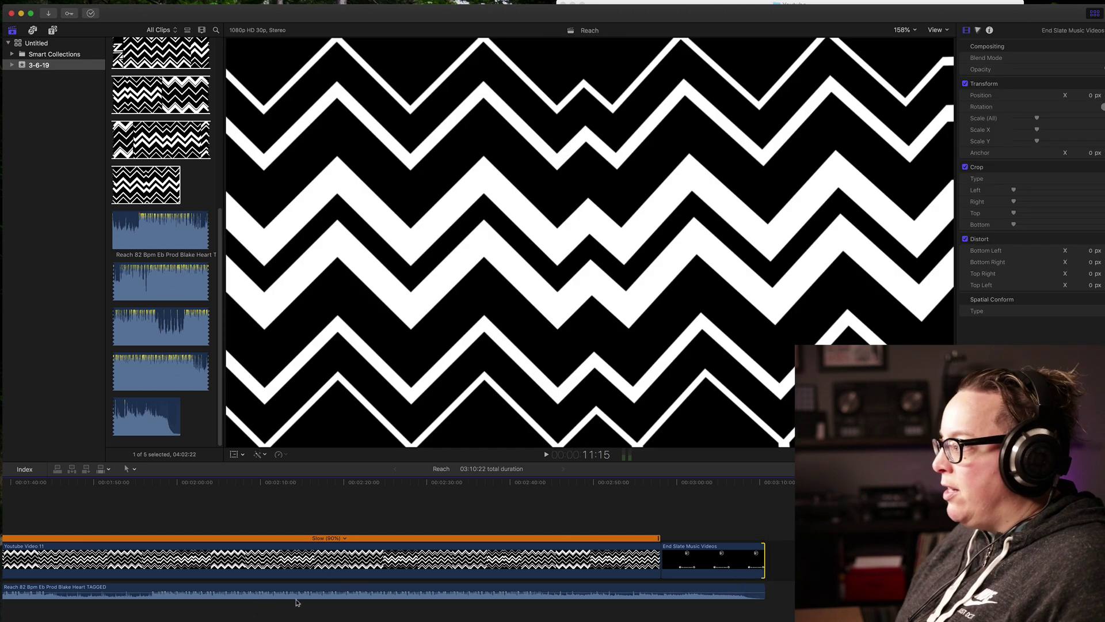
# Return the playhead to the timeline start and preview Blakeheartcom for videos.png in the Youtube folder
pyautogui.click(481, 526)
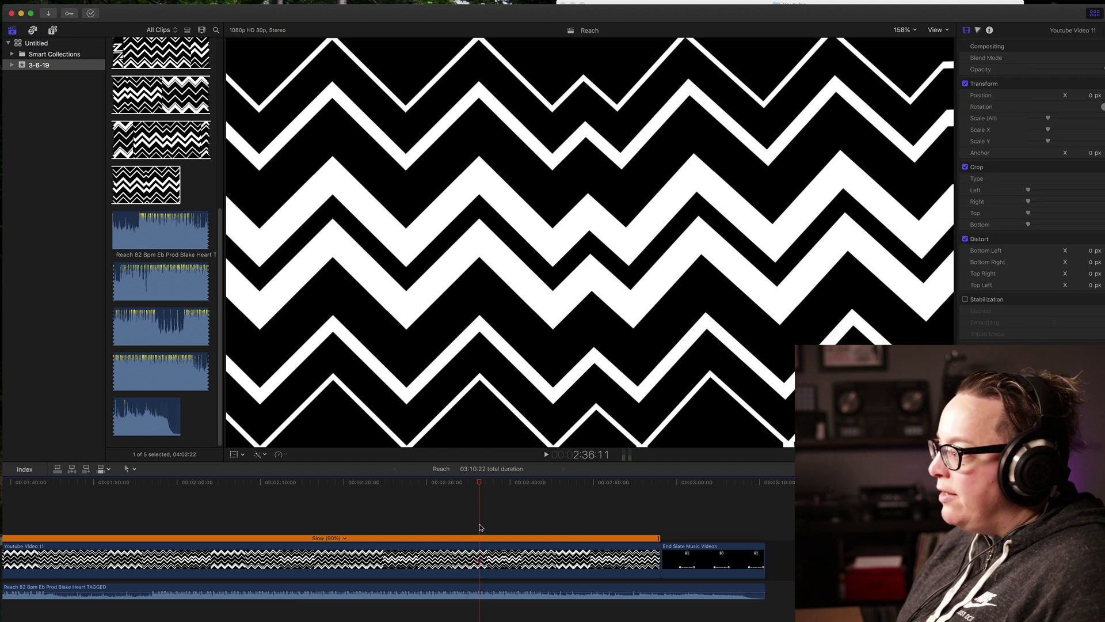
pyautogui.press('super+minus')
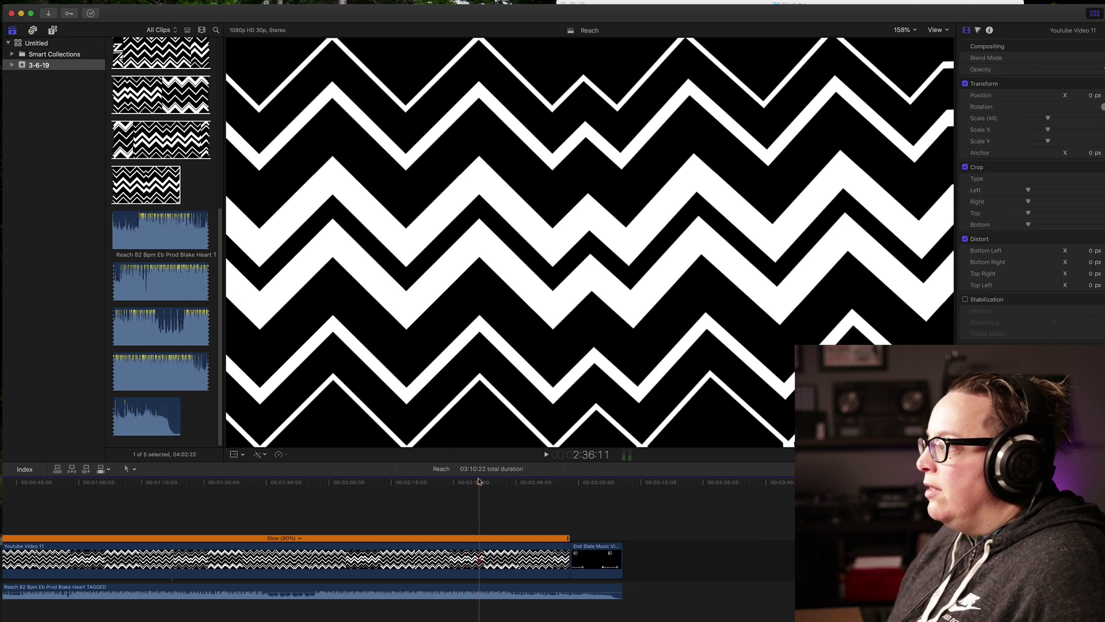
pyautogui.press('Home')
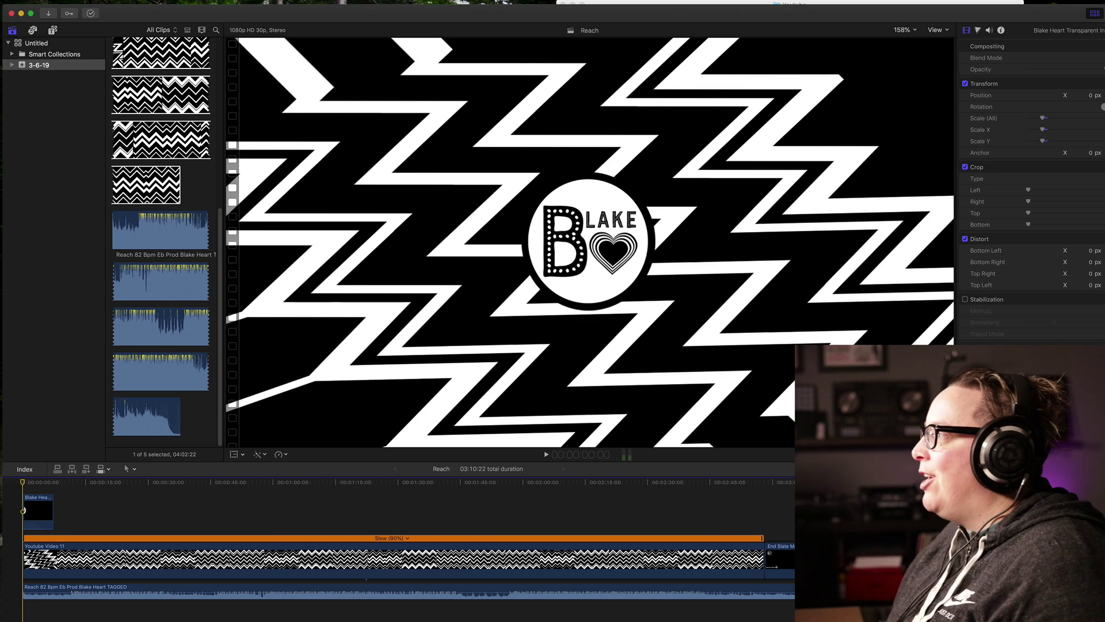
pyautogui.hotkey('ctrl', 'Up')
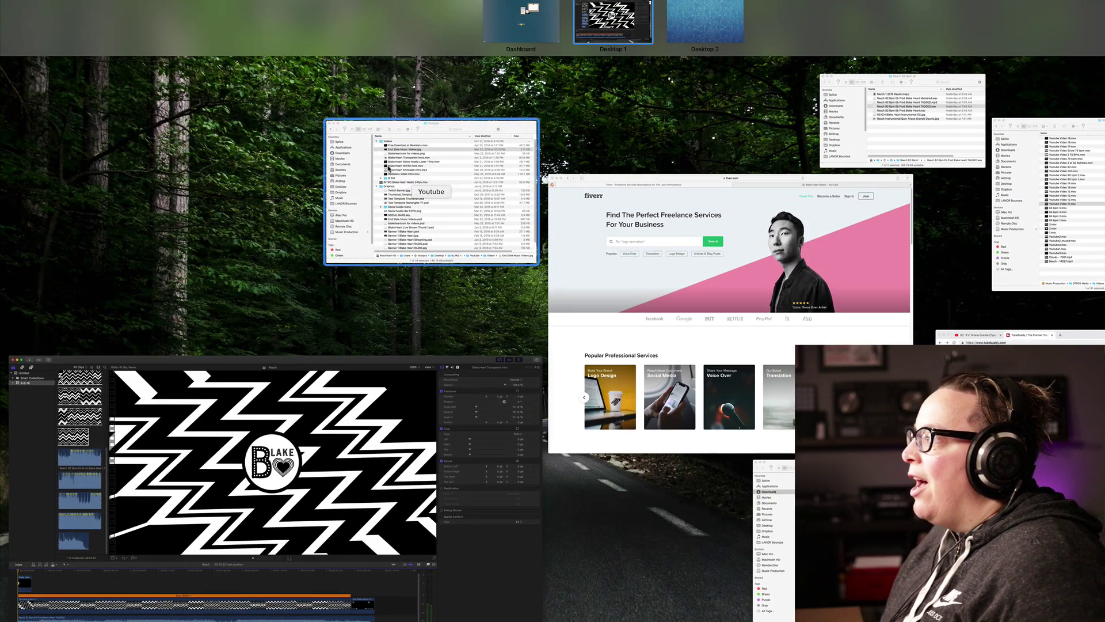
pyautogui.click(391, 170)
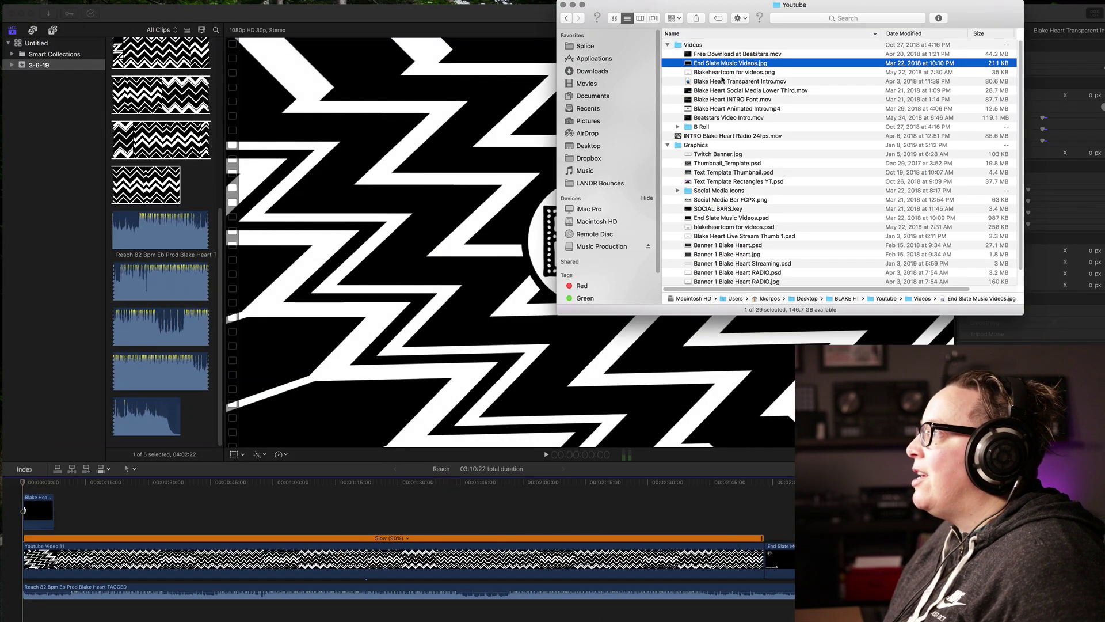
pyautogui.click(720, 82)
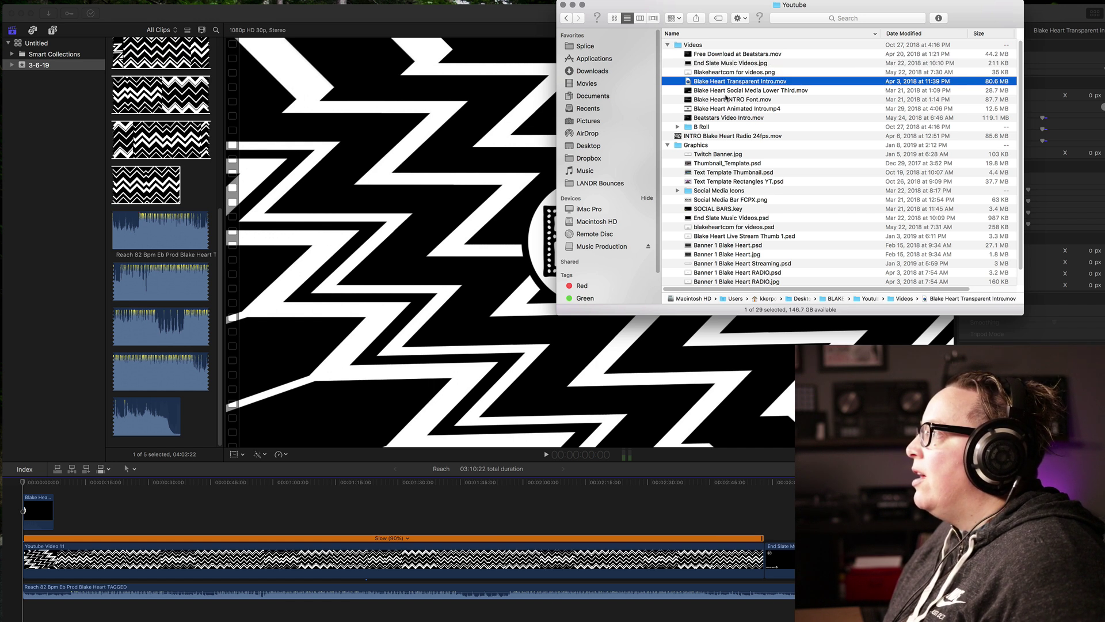
pyautogui.click(742, 66)
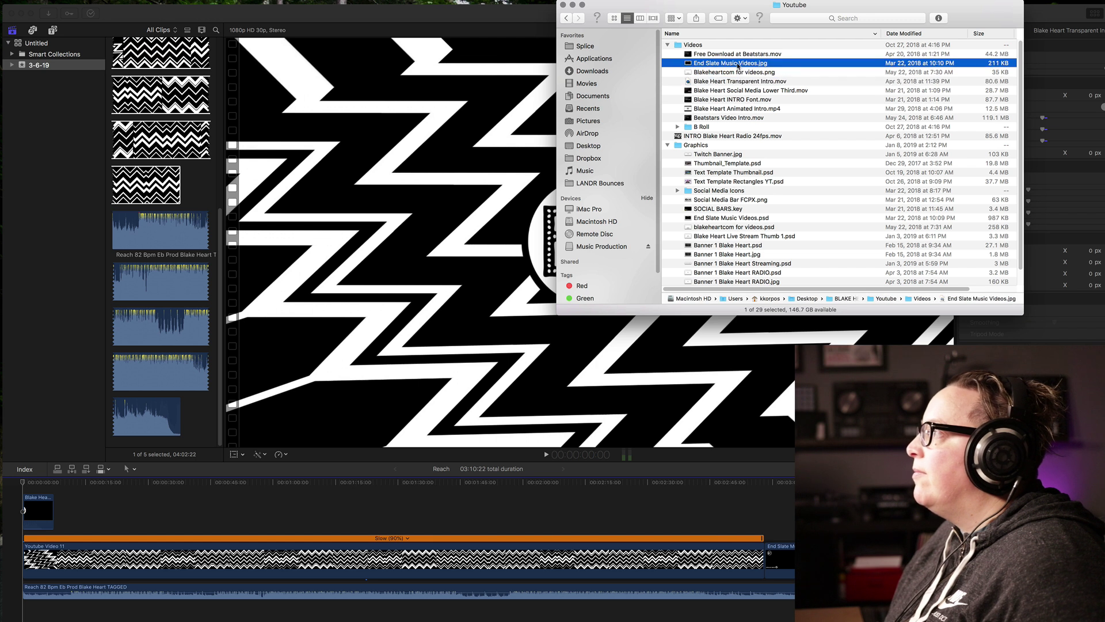
pyautogui.press('space')
pyautogui.press('Down')
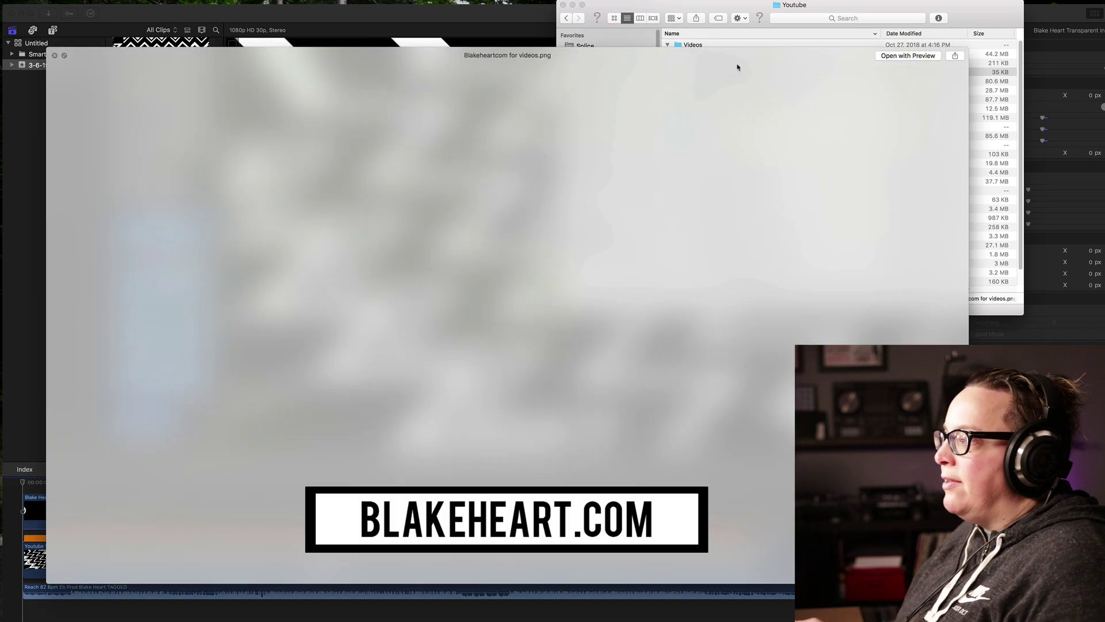
pyautogui.press('space')
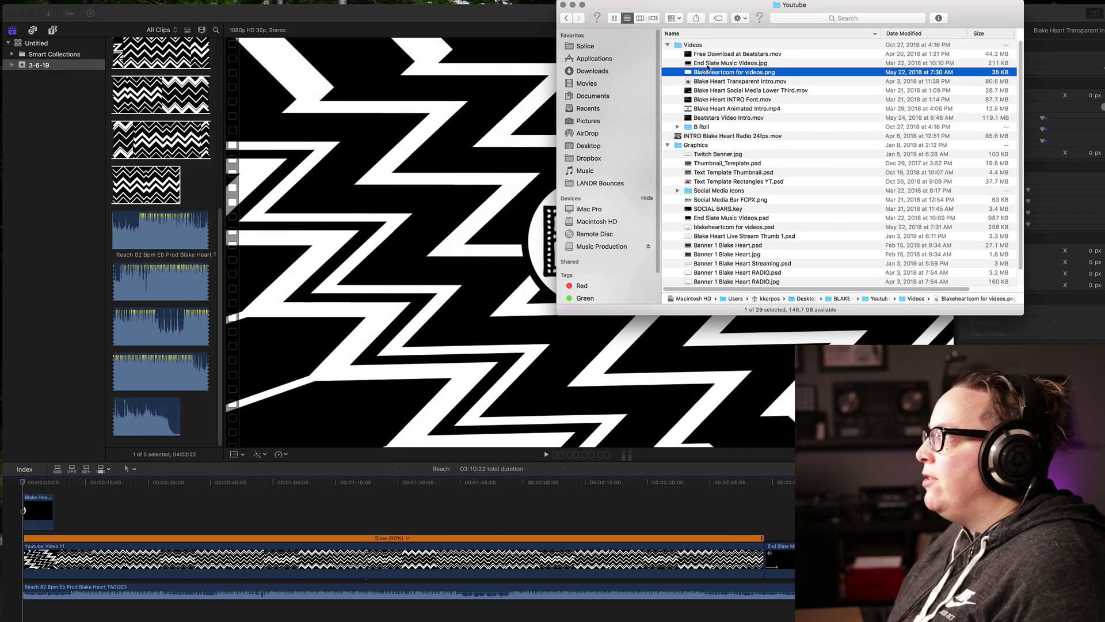
# Add Blakeheartcom for videos.png above the background video, directly after the logo intro, and extend it to the background video's end
pyautogui.moveTo(704, 73); pyautogui.dragTo(48, 508)
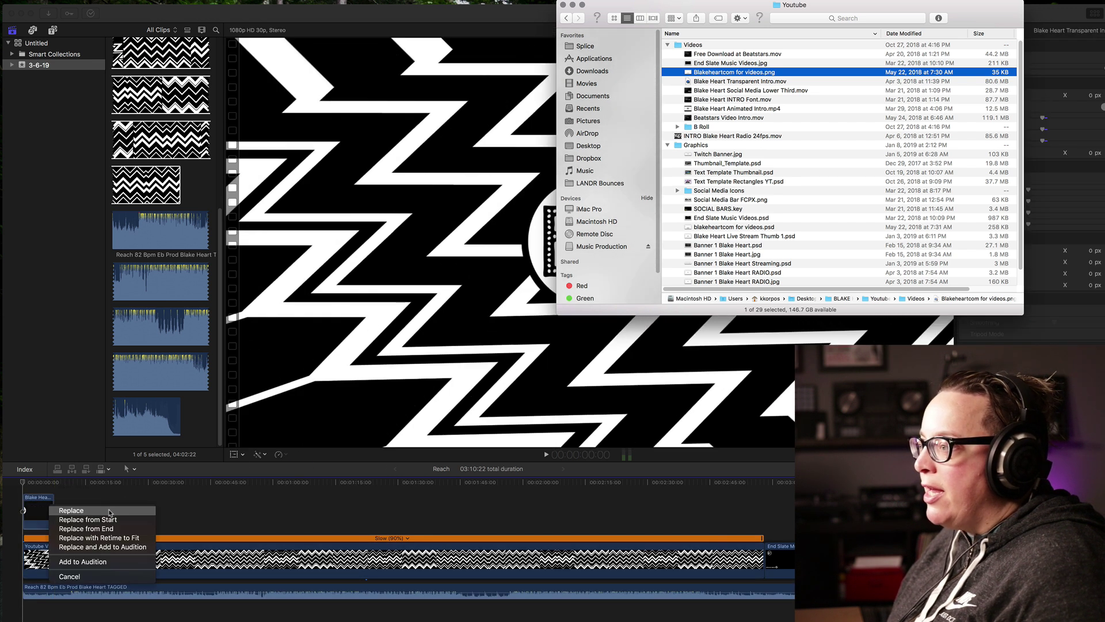
pyautogui.click(95, 539)
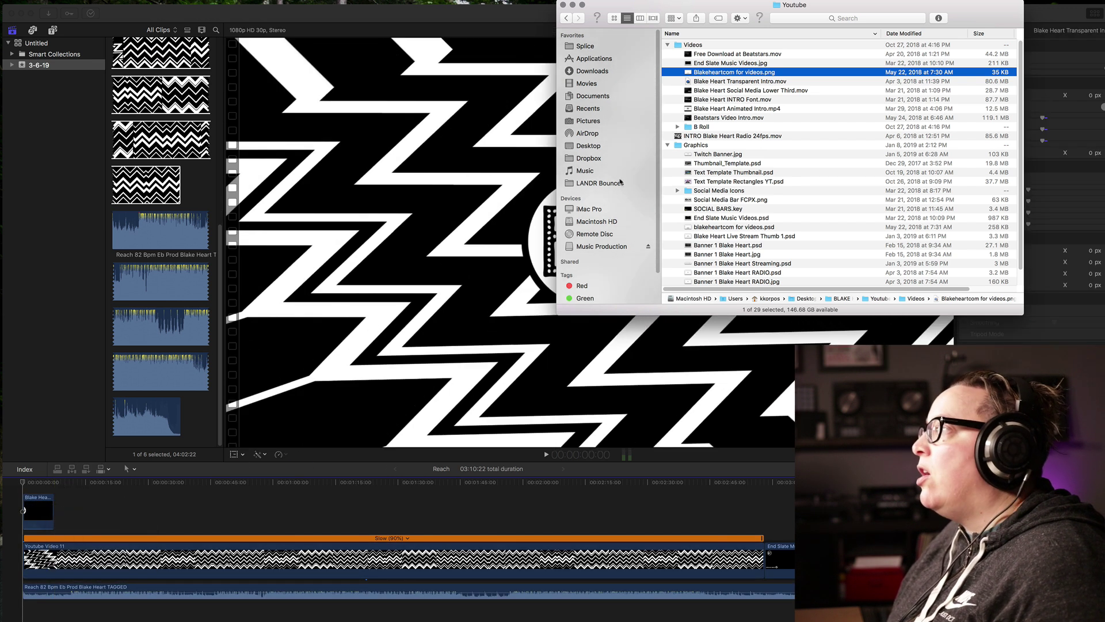
pyautogui.moveTo(732, 73); pyautogui.dragTo(67, 513)
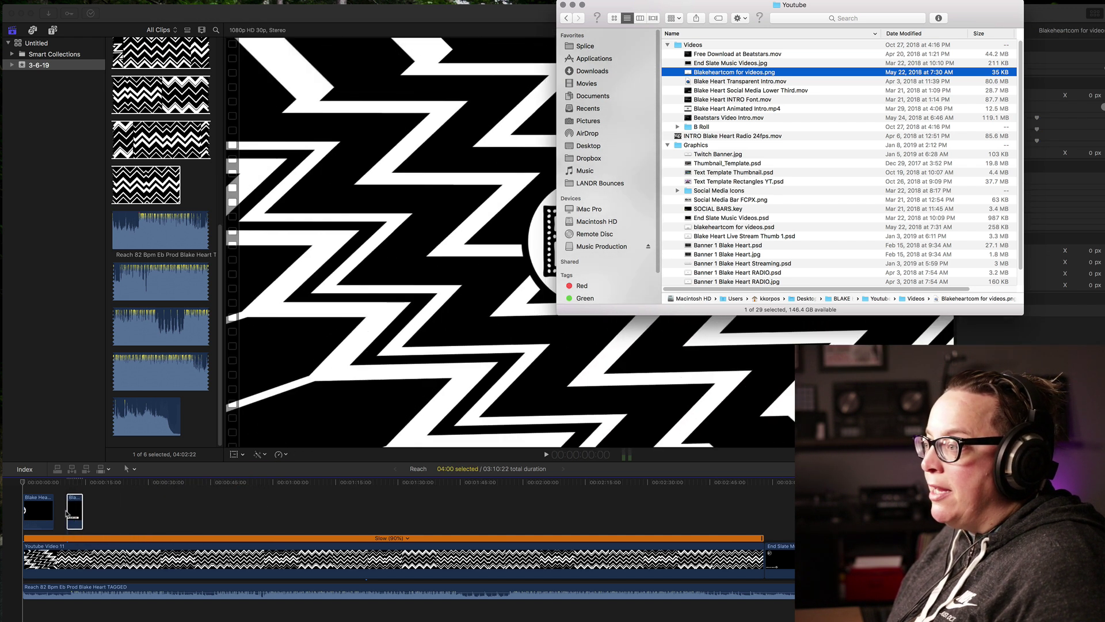
pyautogui.click(70, 510)
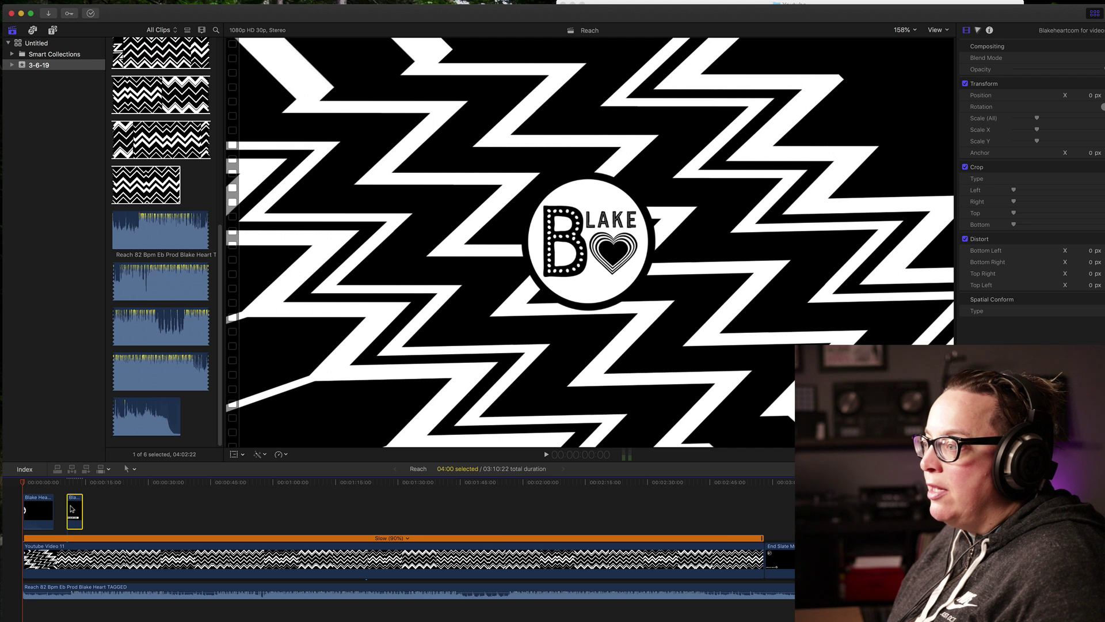
pyautogui.moveTo(68, 506); pyautogui.dragTo(764, 536)
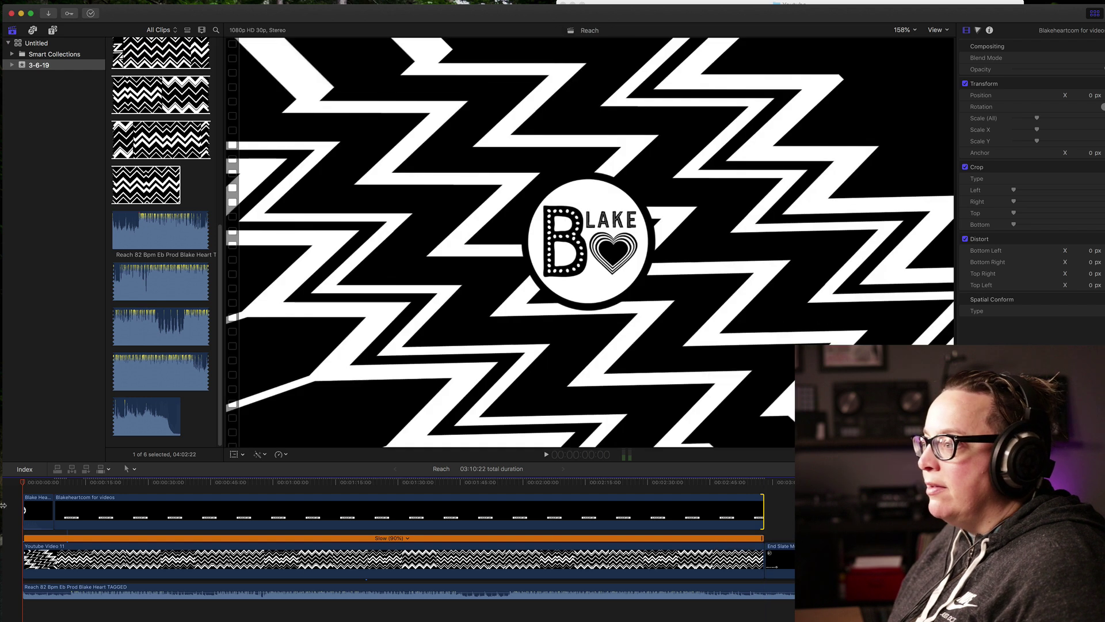
# Play the timeline to review the website banner and the closing seconds of the end slate
pyautogui.click(43, 483)
pyautogui.press('space')
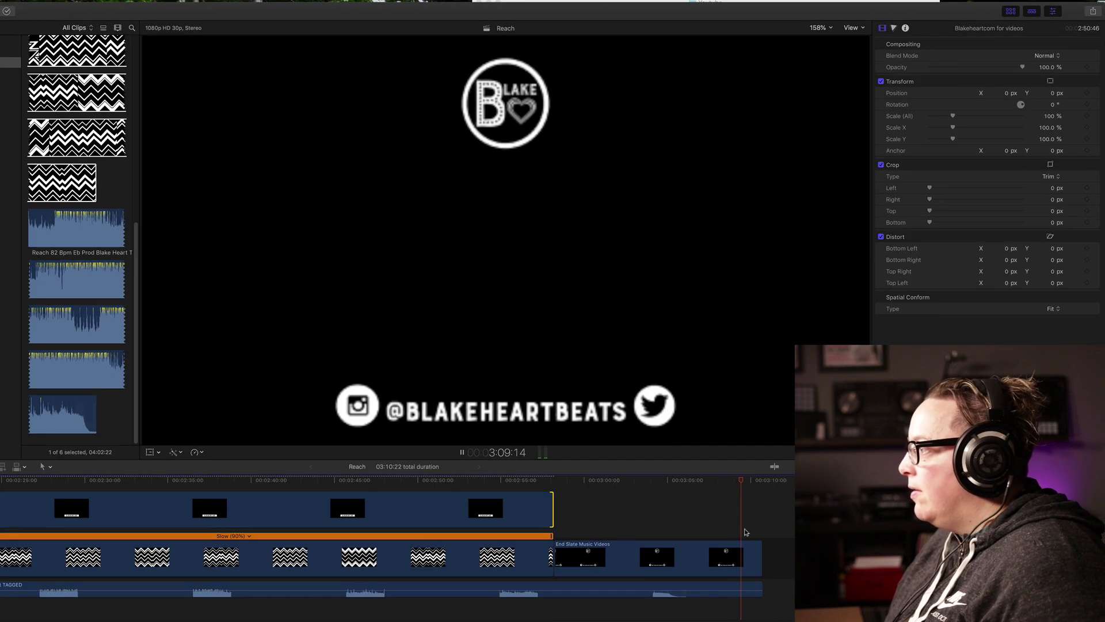
pyautogui.press('space')
# Fade out the end of the beat audio, trim it and the end slate to a 03:10:12 total duration, and play the ending
pyautogui.moveTo(751, 588); pyautogui.dragTo(750, 590)
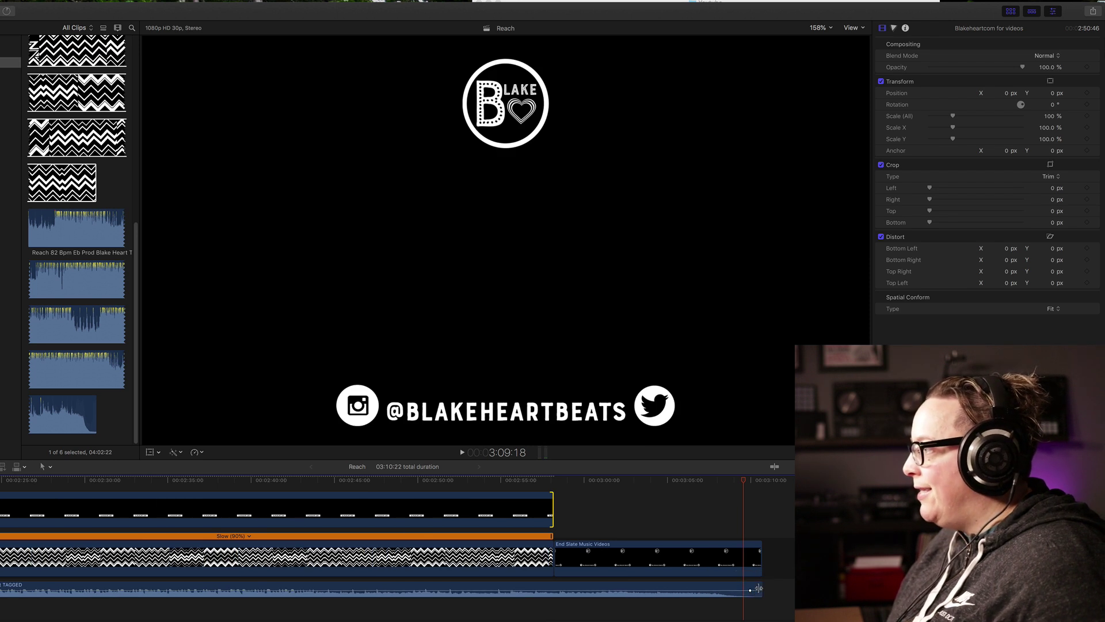
pyautogui.moveTo(757, 592); pyautogui.dragTo(753, 553)
pyautogui.click(758, 554)
pyautogui.click(730, 482)
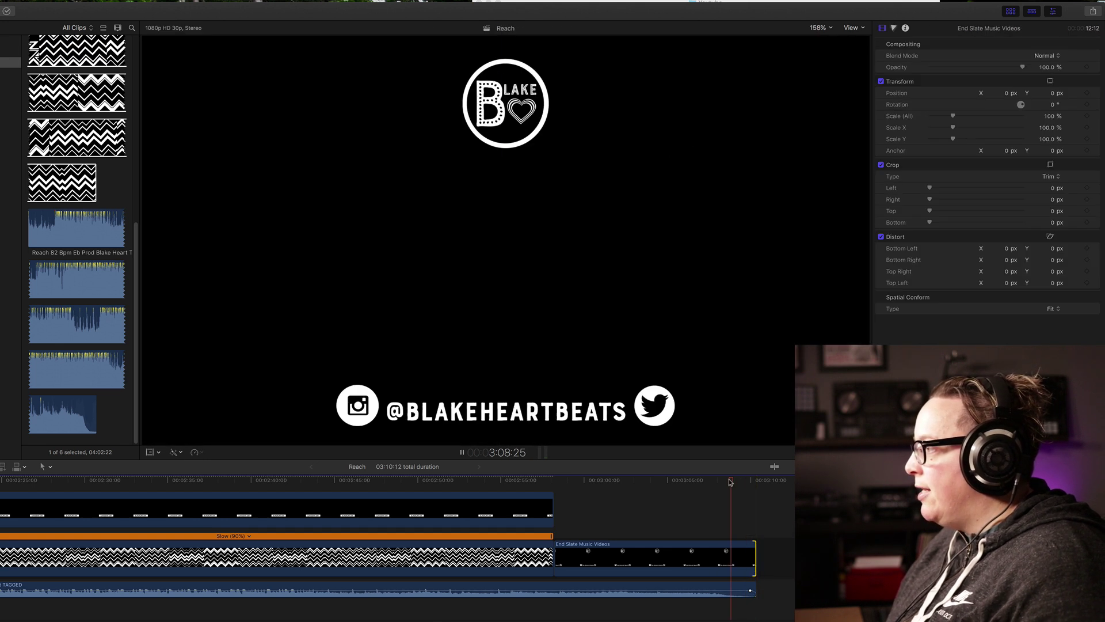
pyautogui.press('space')
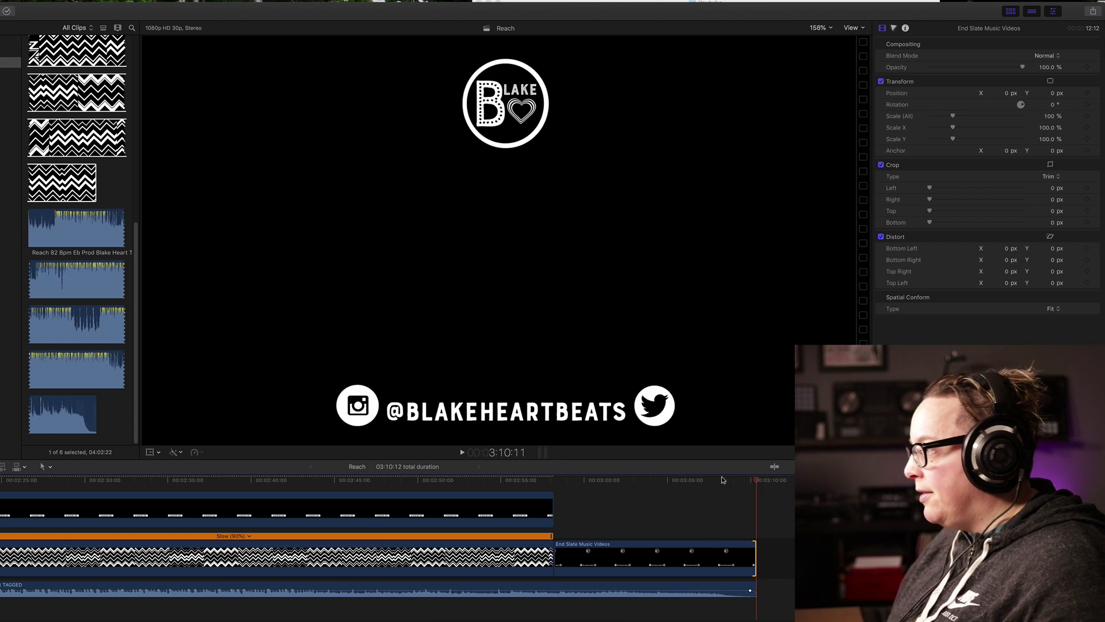
# Play the whole video's opening from the timeline start to review the logo intro and website banner, and park the playhead at 3:06
pyautogui.press('super+minus')
pyautogui.press('super+minus')
pyautogui.press('super+minus')
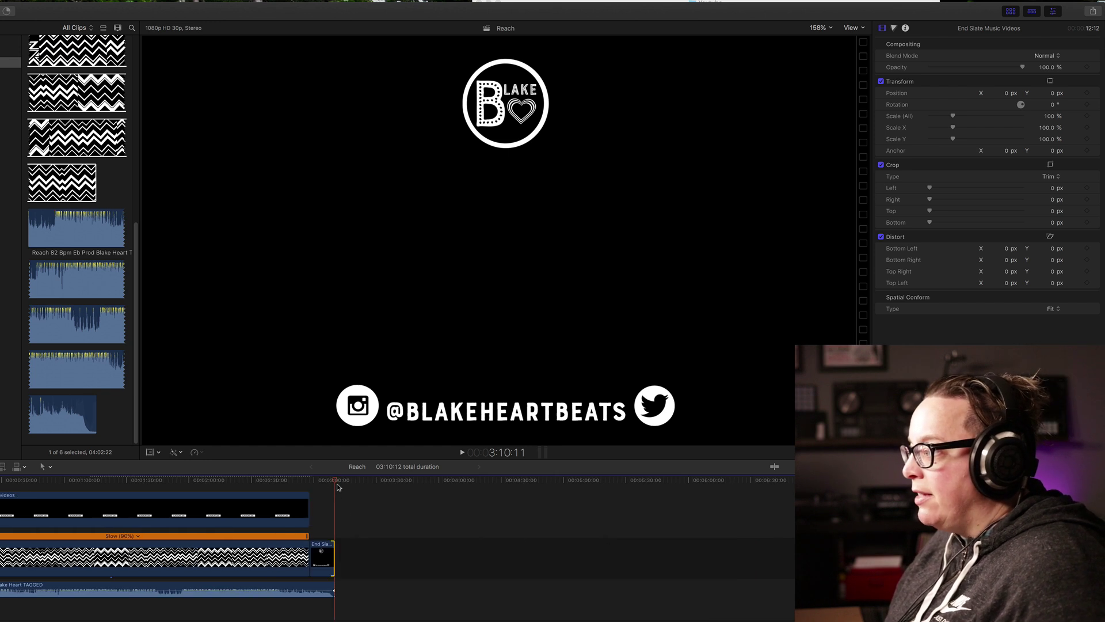
pyautogui.click(89, 480)
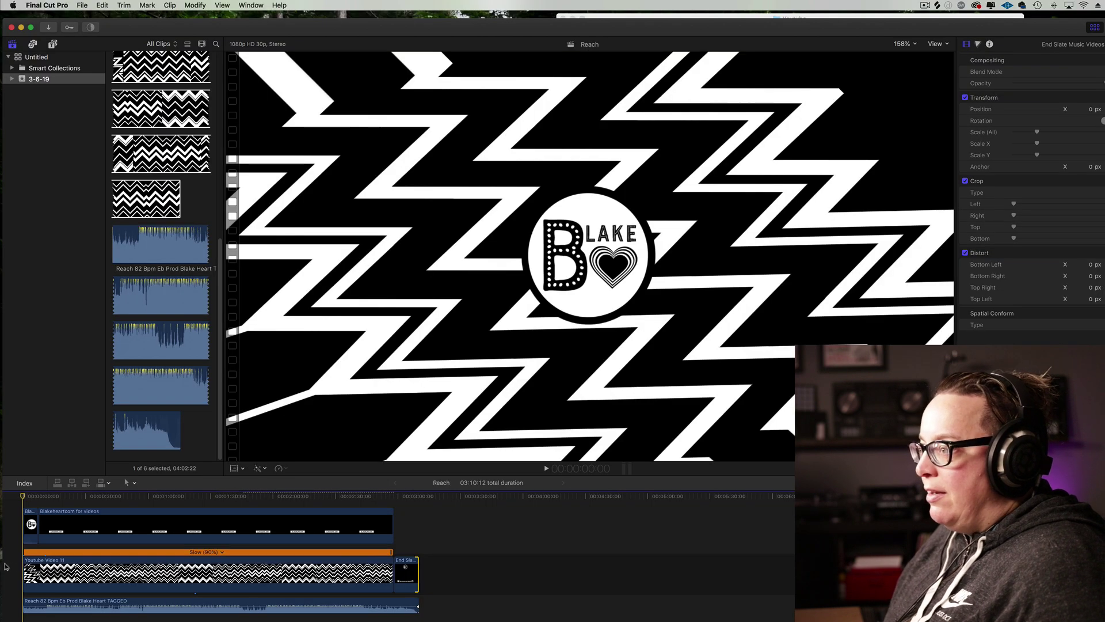
pyautogui.press('space')
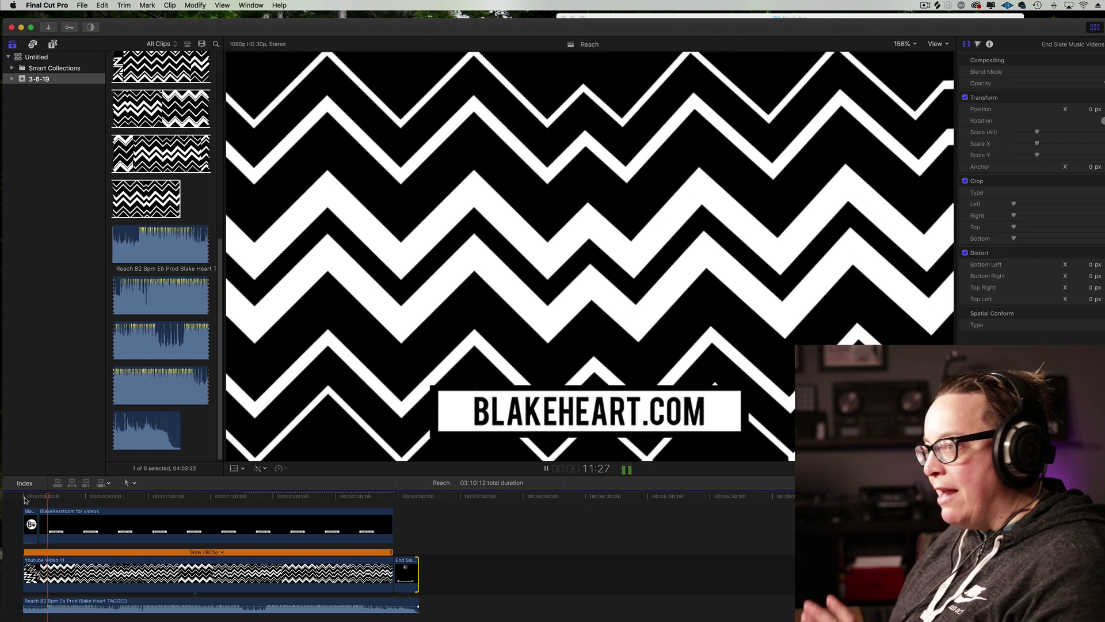
pyautogui.press('space')
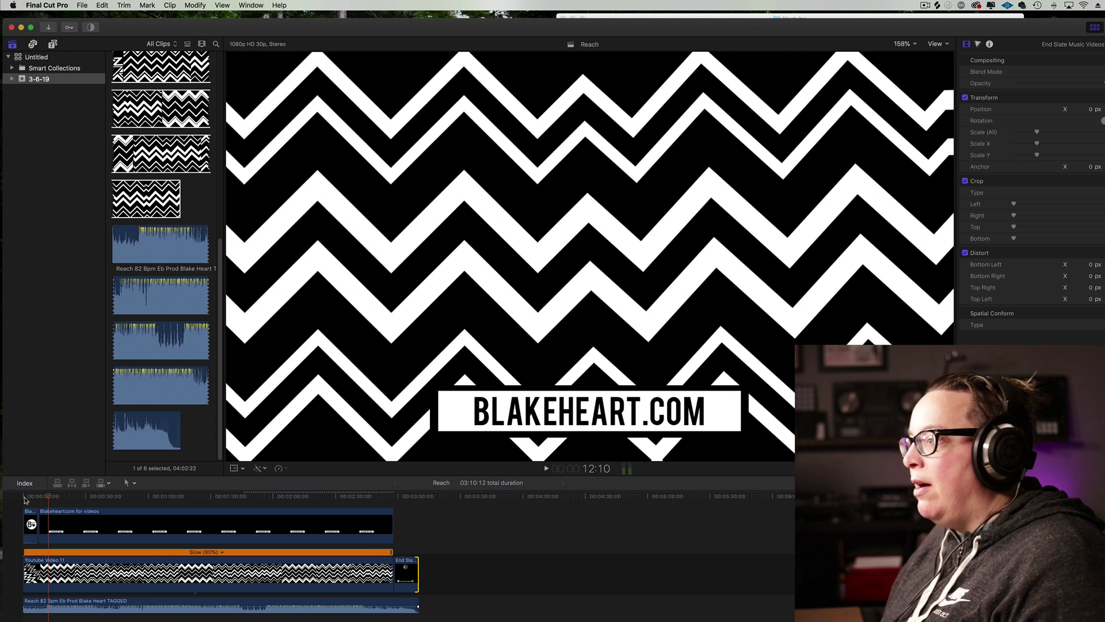
pyautogui.moveTo(45, 498); pyautogui.dragTo(23, 505)
pyautogui.click(30, 516)
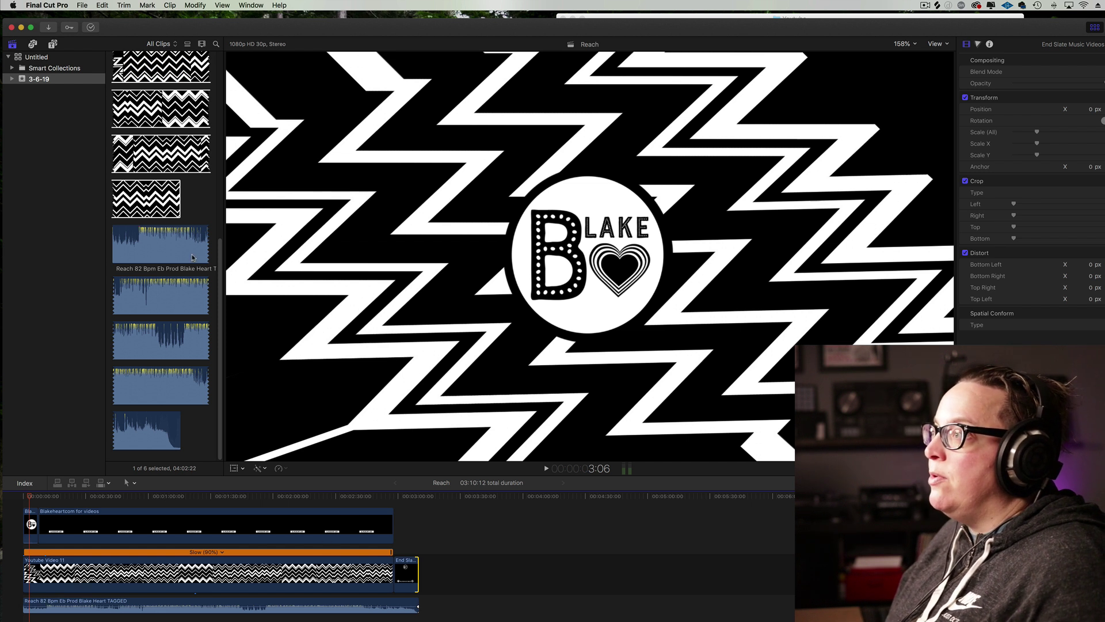
# Export the project with the Apple Devices 1080p preset, using the Web Hosting format at 1920 x 1080, and save it as Reach
pyautogui.click(78, 5)
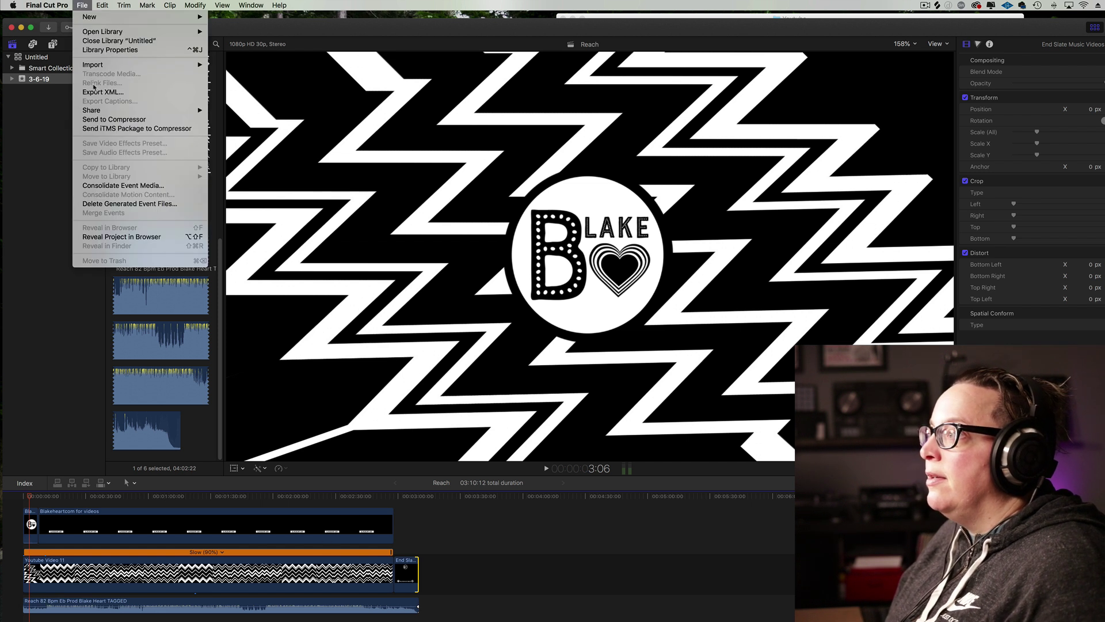
pyautogui.moveTo(126, 110)
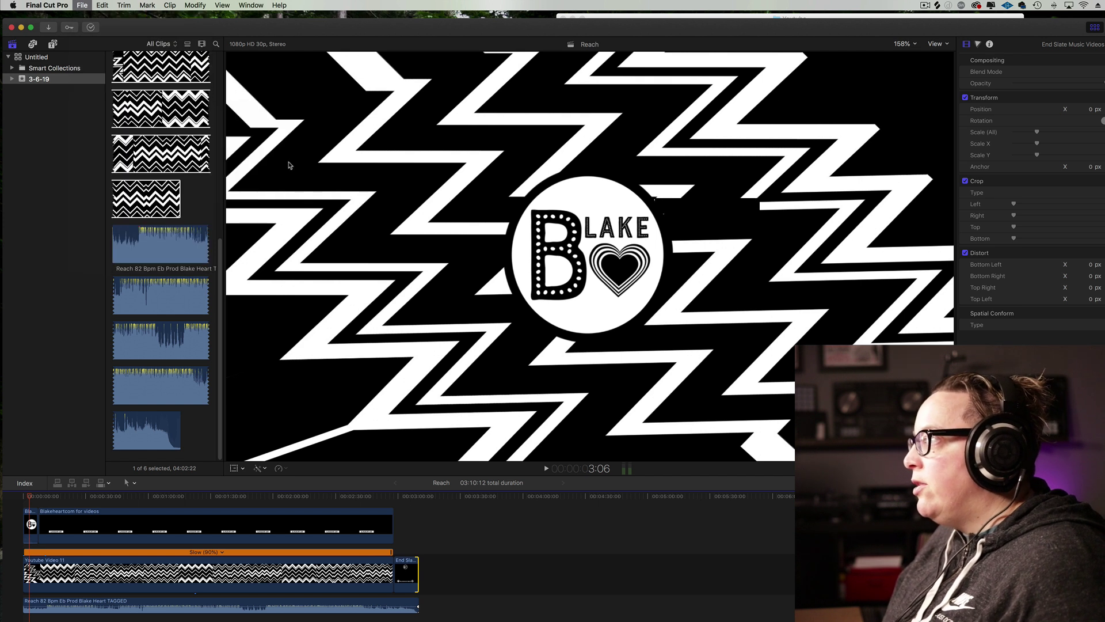
pyautogui.click(290, 165)
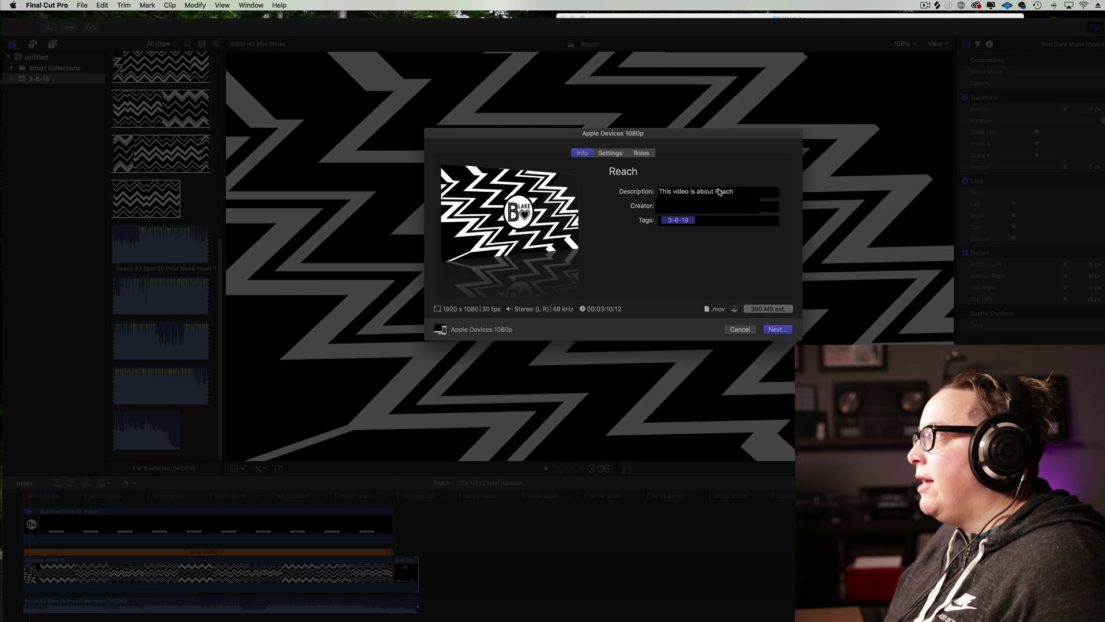
pyautogui.click(612, 153)
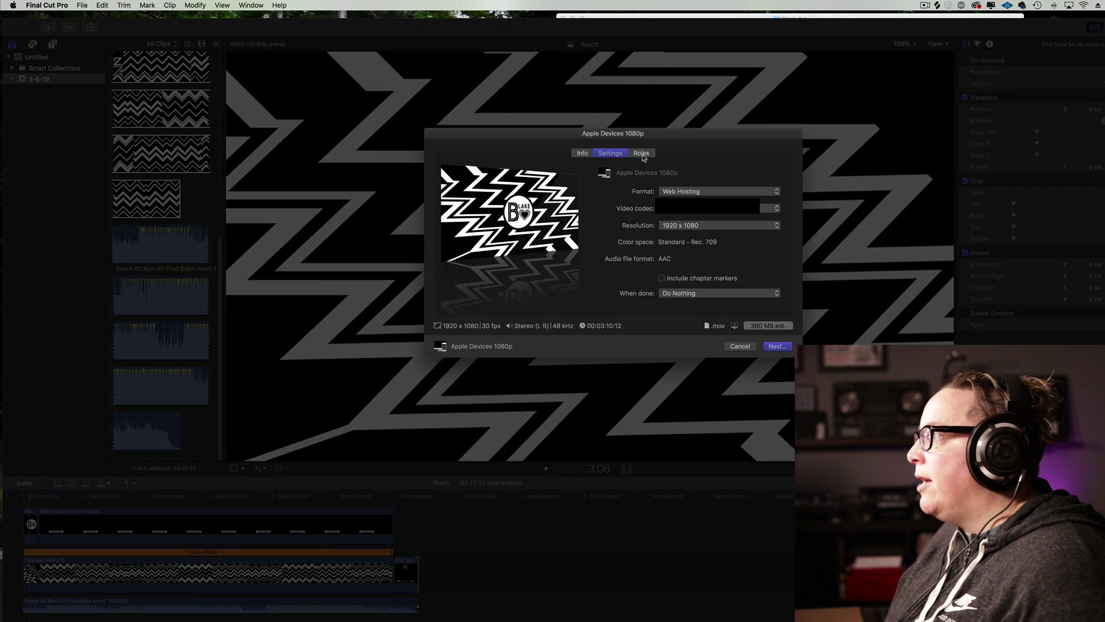
pyautogui.click(775, 345)
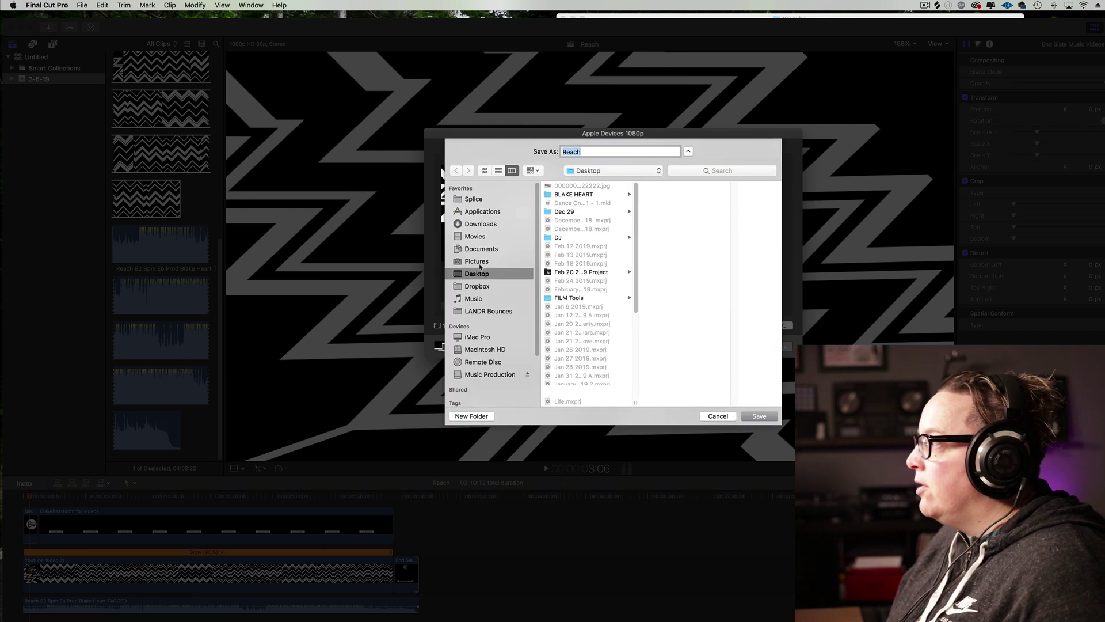
pyautogui.click(765, 418)
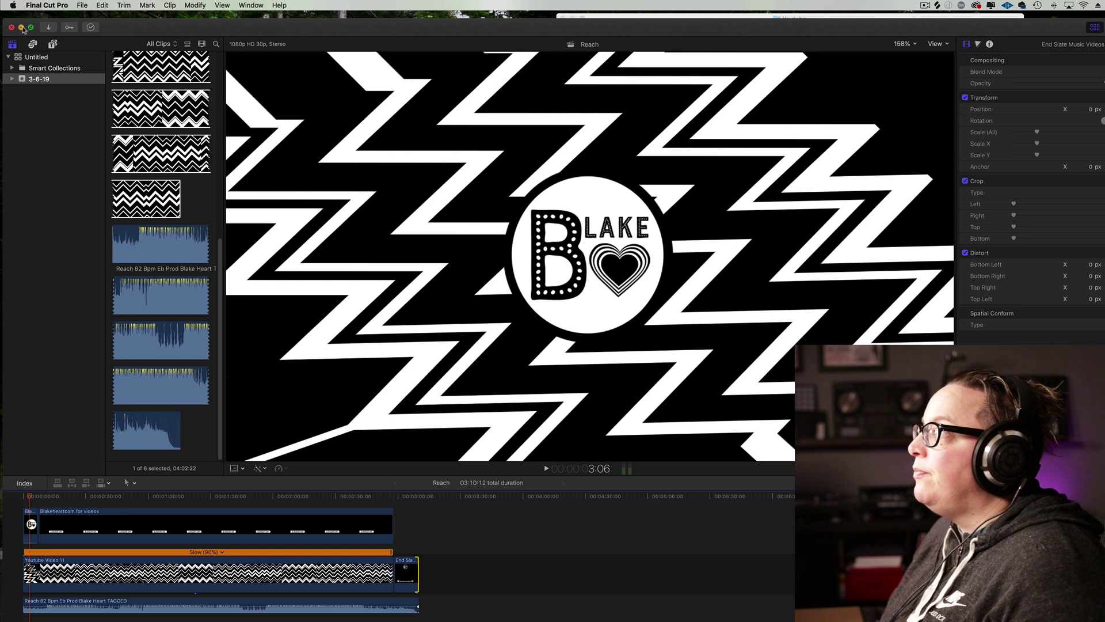
# Switch to the Fiverr page in Safari, enlarge its window, and browse the listings in the Voice Over category
pyautogui.click(30, 27)
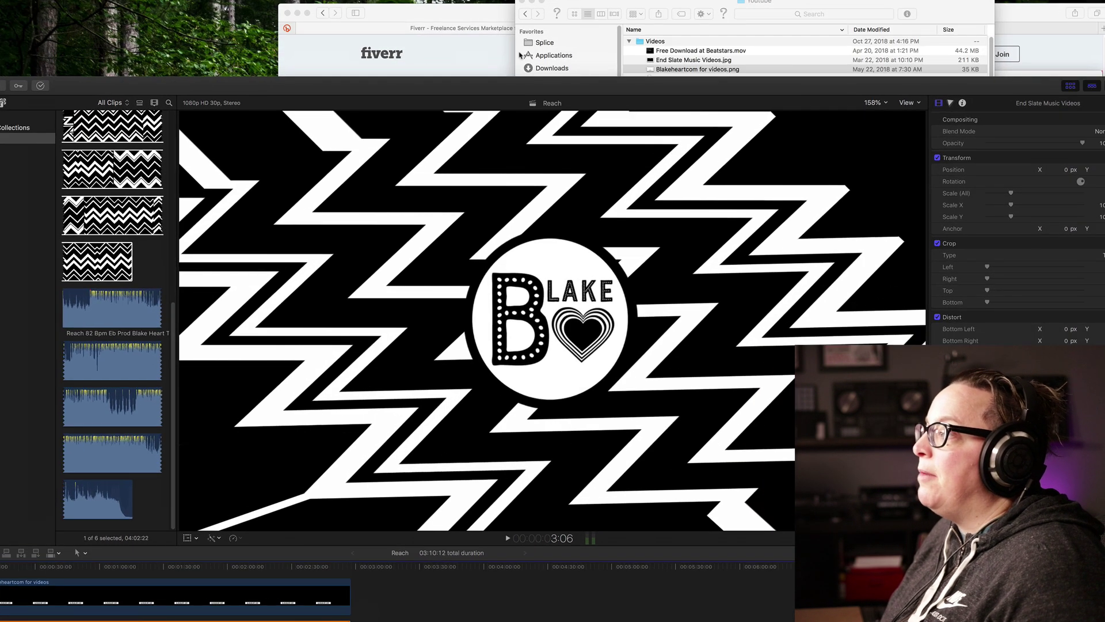
pyautogui.click(470, 63)
pyautogui.moveTo(465, 13); pyautogui.dragTo(186, 8)
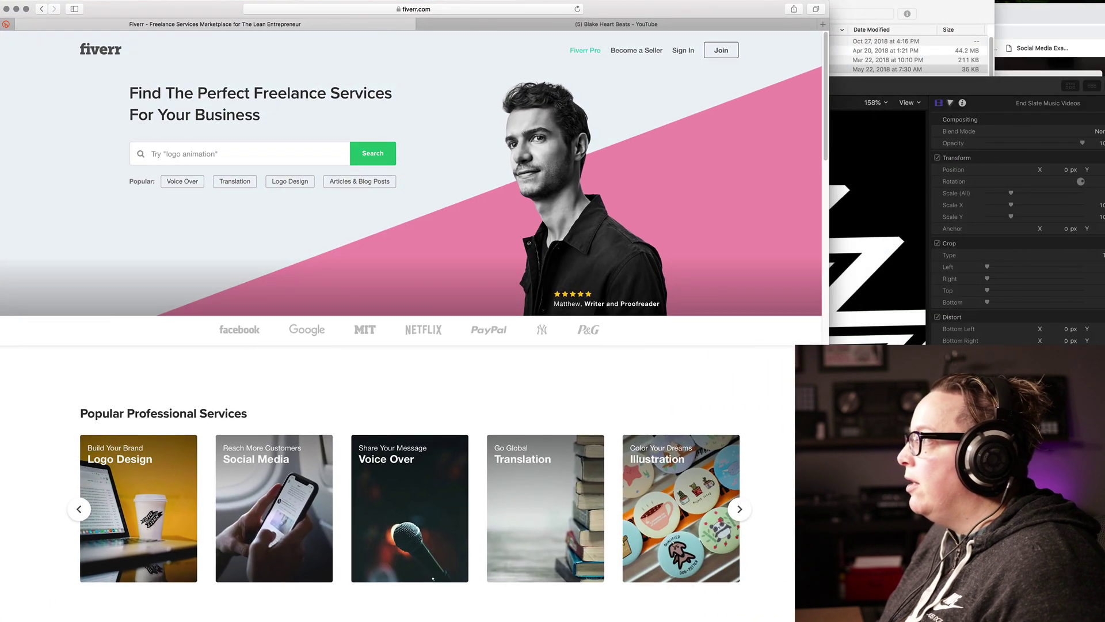
pyautogui.doubleClick(186, 8)
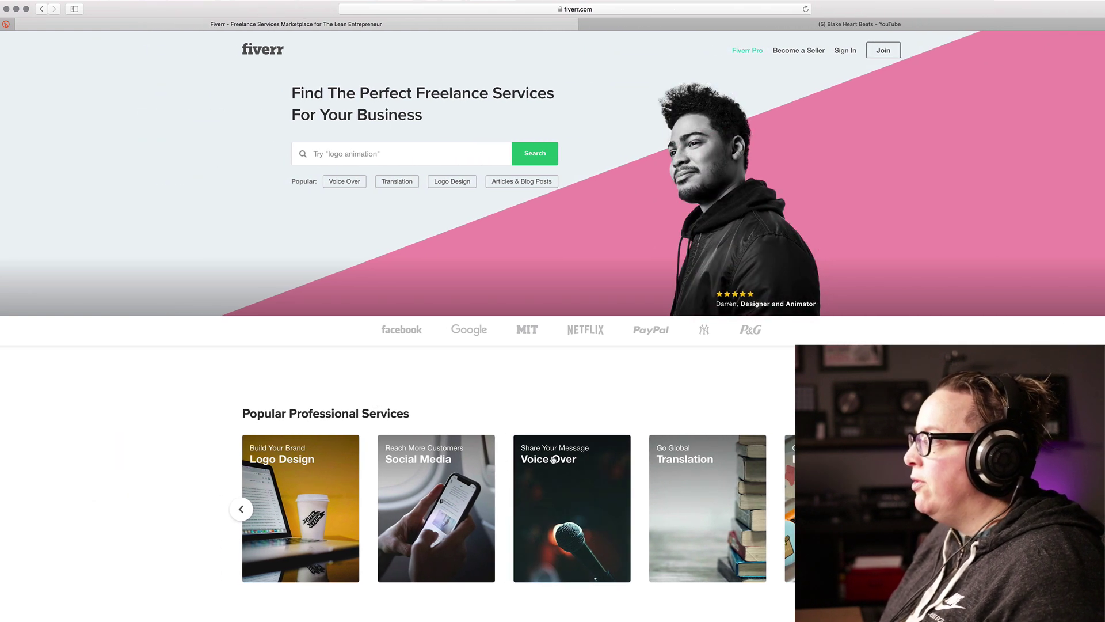
pyautogui.click(567, 473)
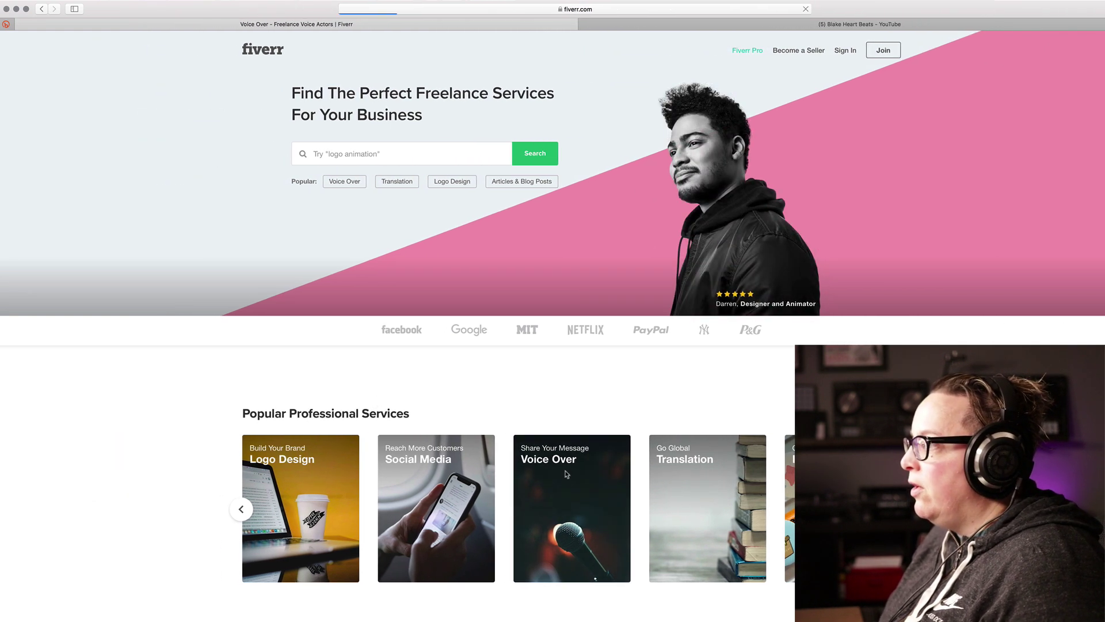
pyautogui.scroll(-3, 268, 492)
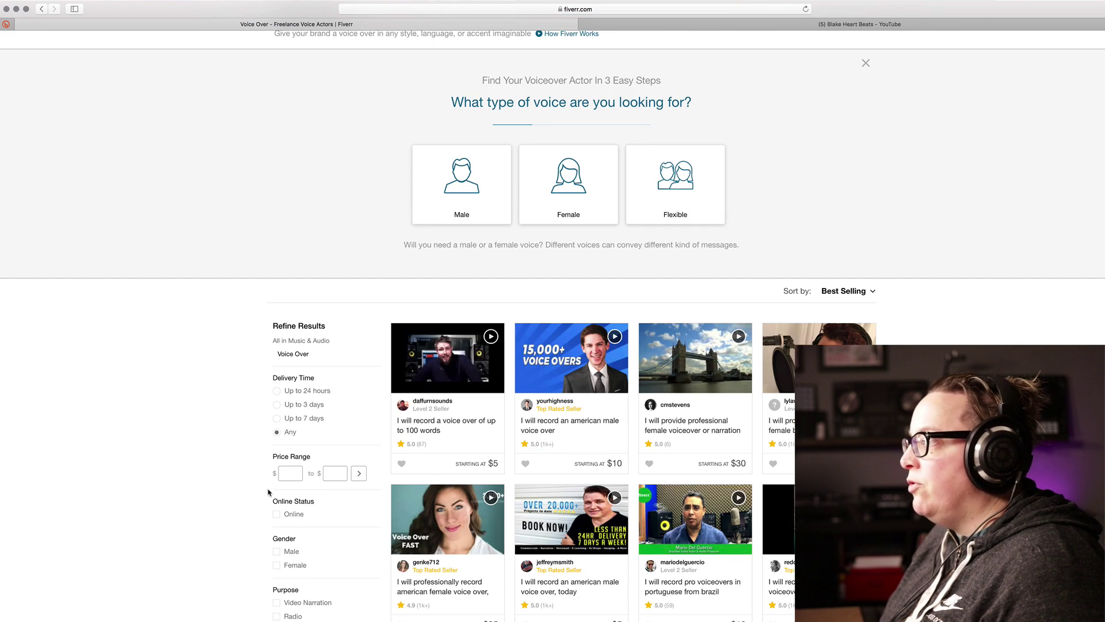
pyautogui.scroll(-3, 268, 492)
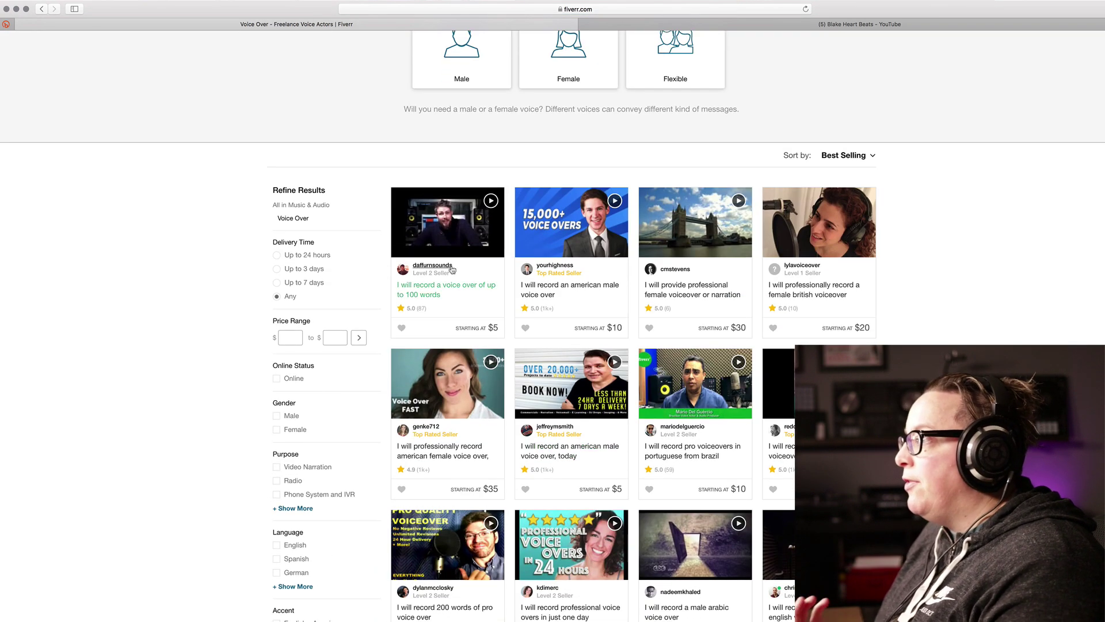
# Open the $5 gig for a voice over of up to 100 words, dismiss the sign-up dialog, and review its description and order extras
pyautogui.click(473, 330)
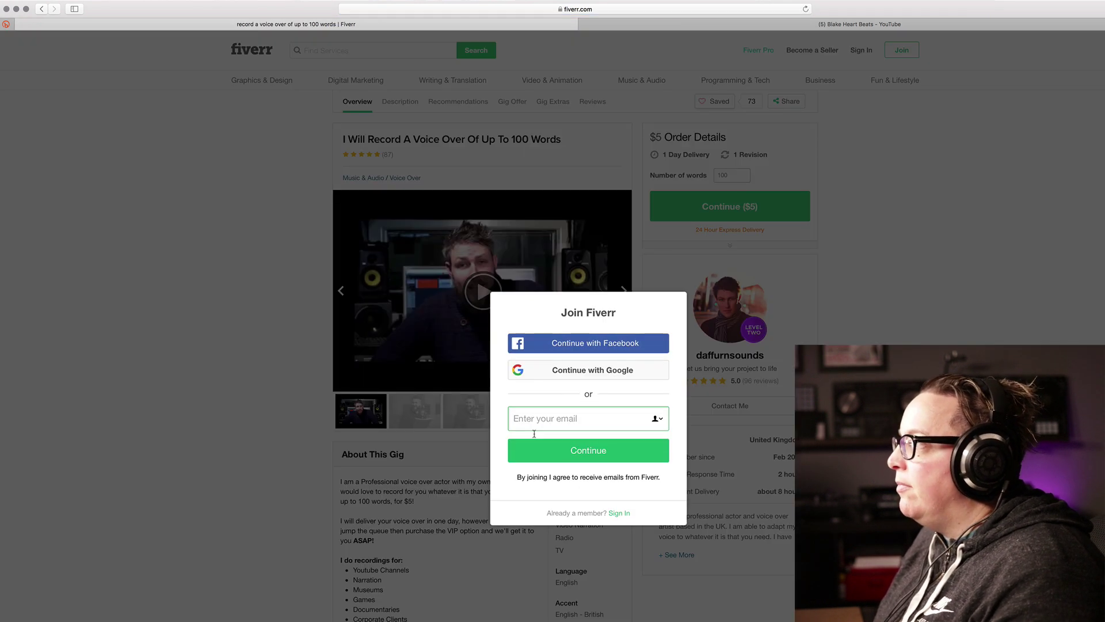
pyautogui.click(215, 416)
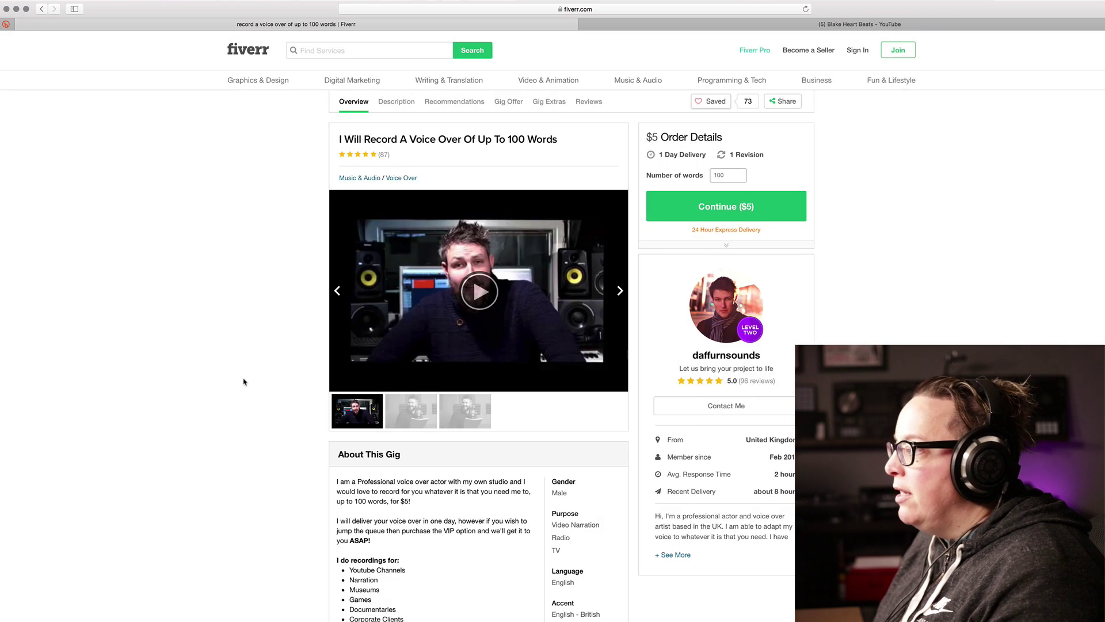
pyautogui.scroll(-5, 593, 511)
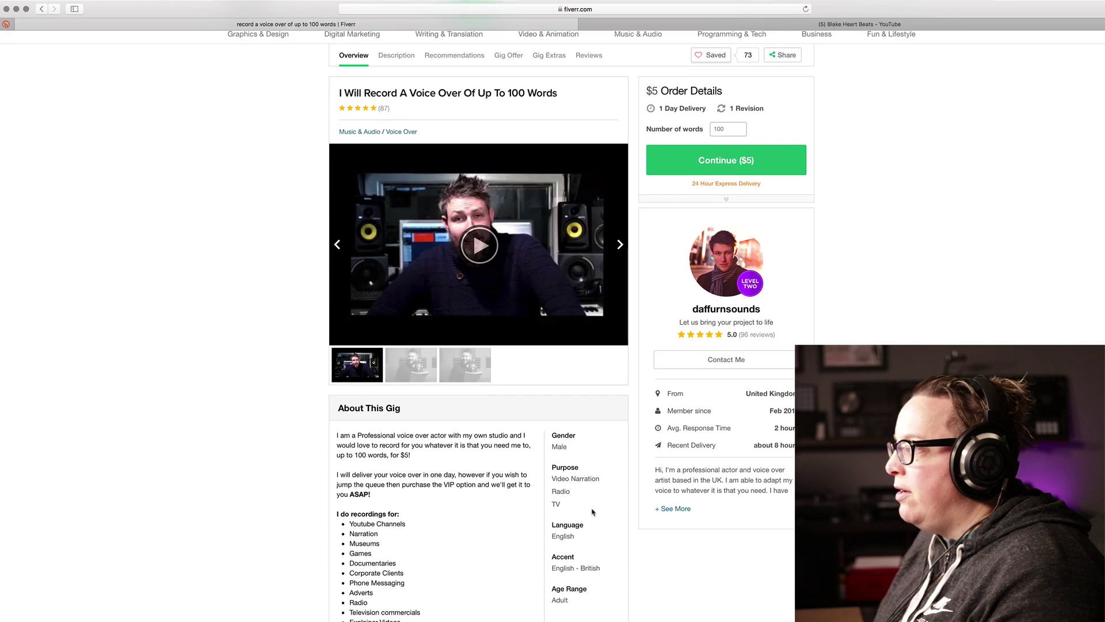
pyautogui.scroll(-10, 527, 491)
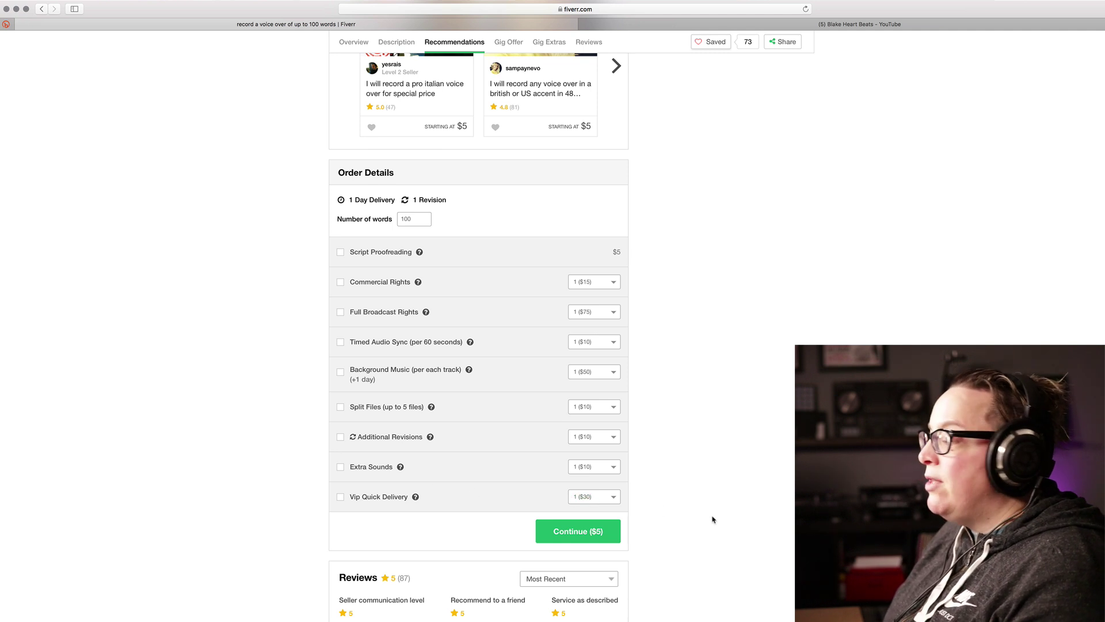
pyautogui.scroll(20, 713, 519)
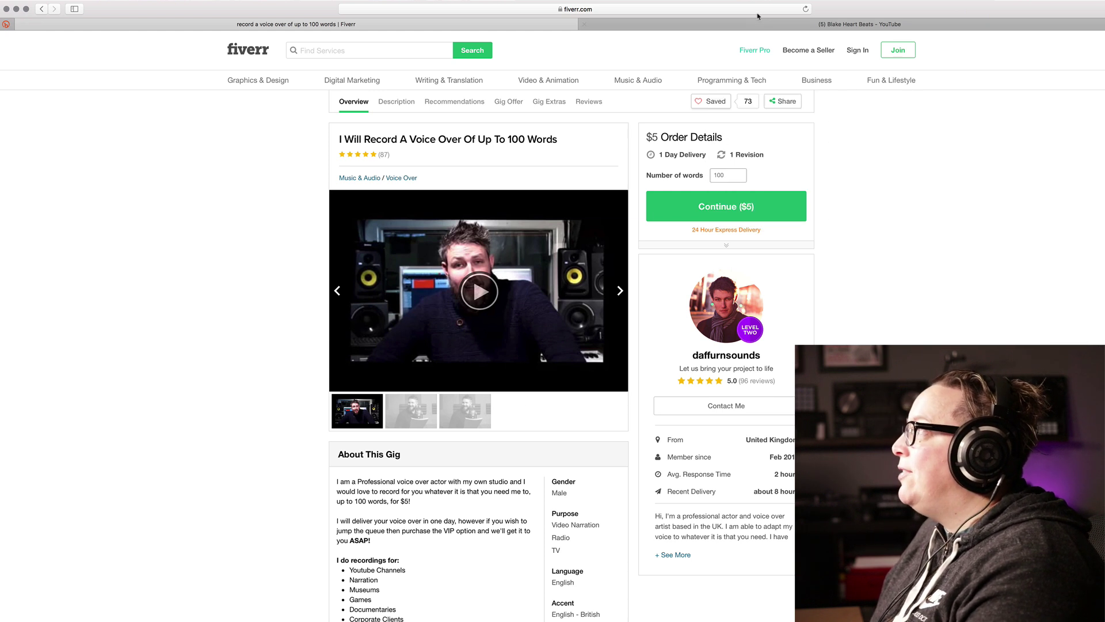
# Switch to the TubeBuddy website, enlarge its window, and look through the home page
pyautogui.click(825, 25)
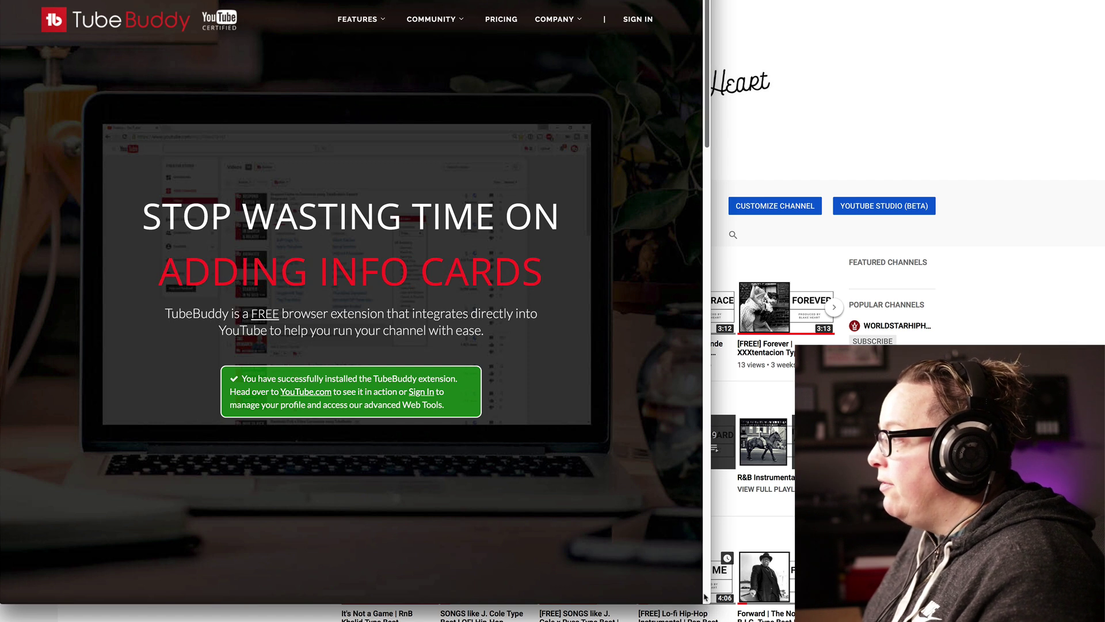
pyautogui.scroll(-10, 708, 603)
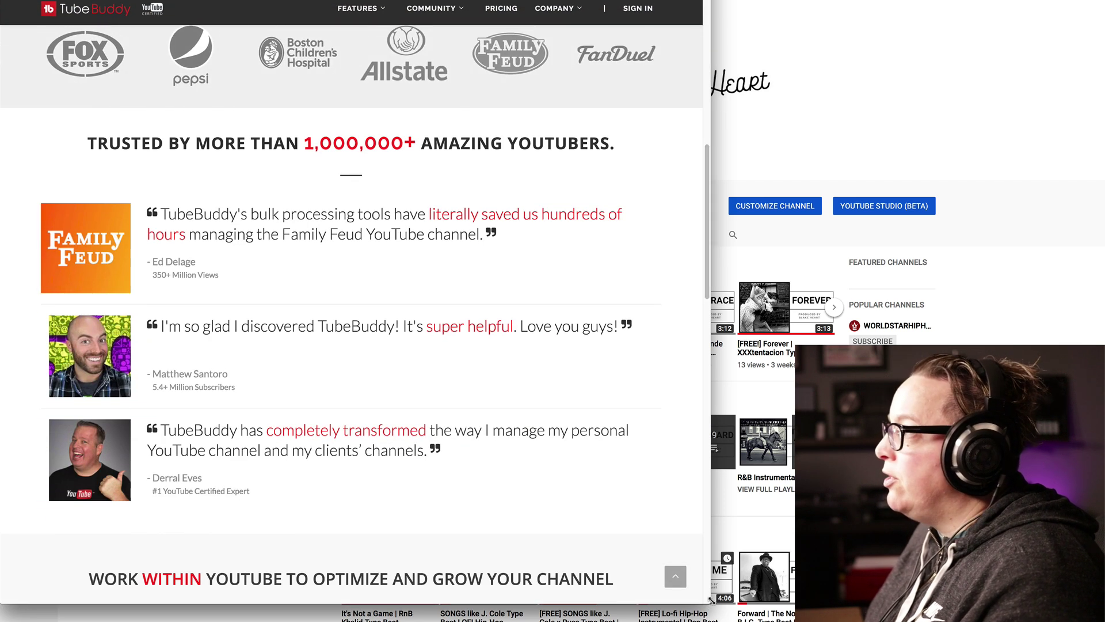
pyautogui.moveTo(708, 604); pyautogui.dragTo(1102, 619)
pyautogui.scroll(-3, 553, 230)
pyautogui.scroll(20, 495, 199)
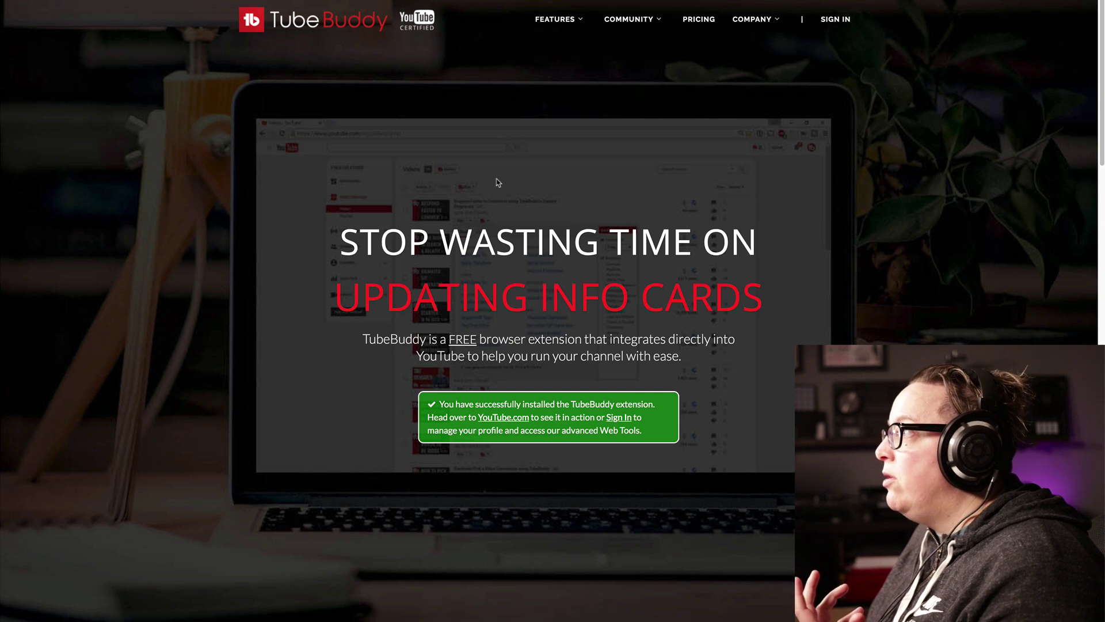
# Open TubeBuddy's Features page and examine the Video SEO tools, beginning with Auto Translator
pyautogui.click(555, 19)
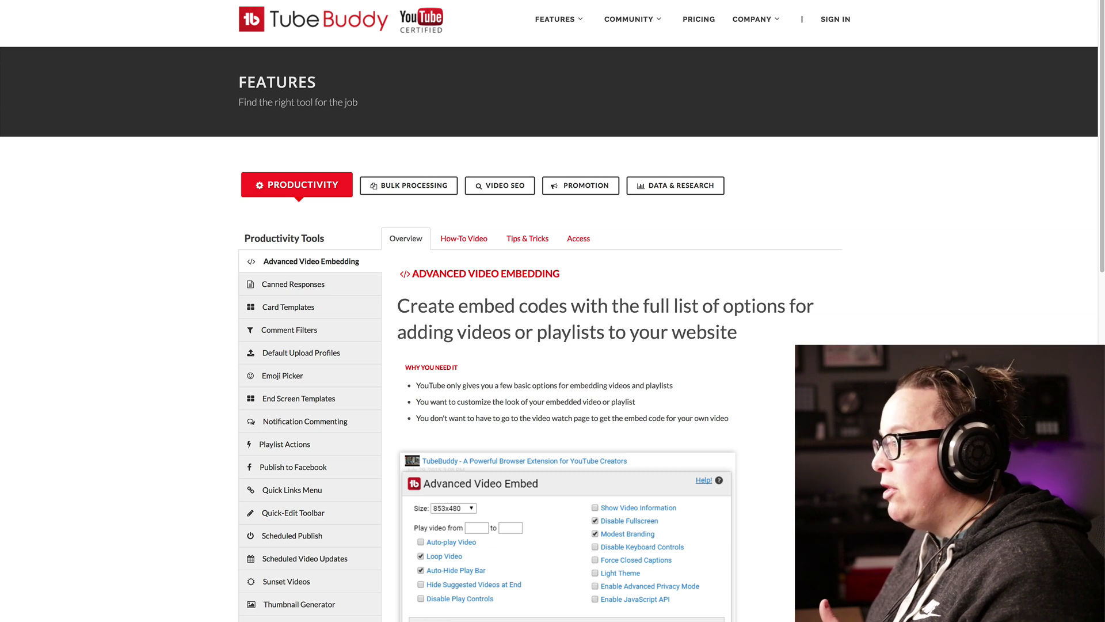
pyautogui.scroll(-2, 553, 345)
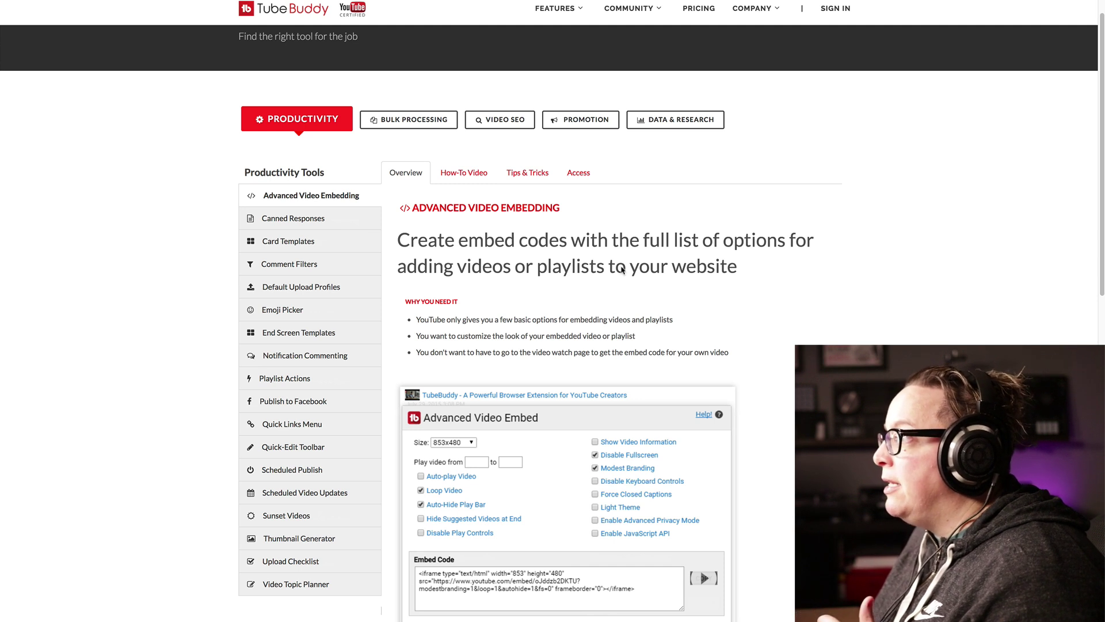
pyautogui.click(475, 128)
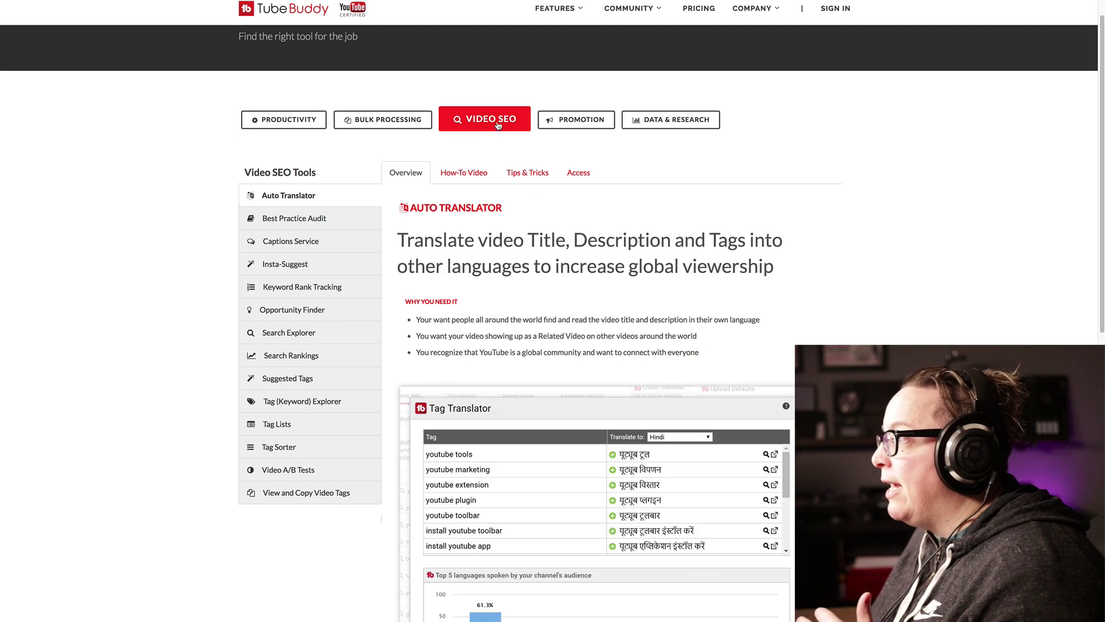
pyautogui.scroll(-2, 501, 119)
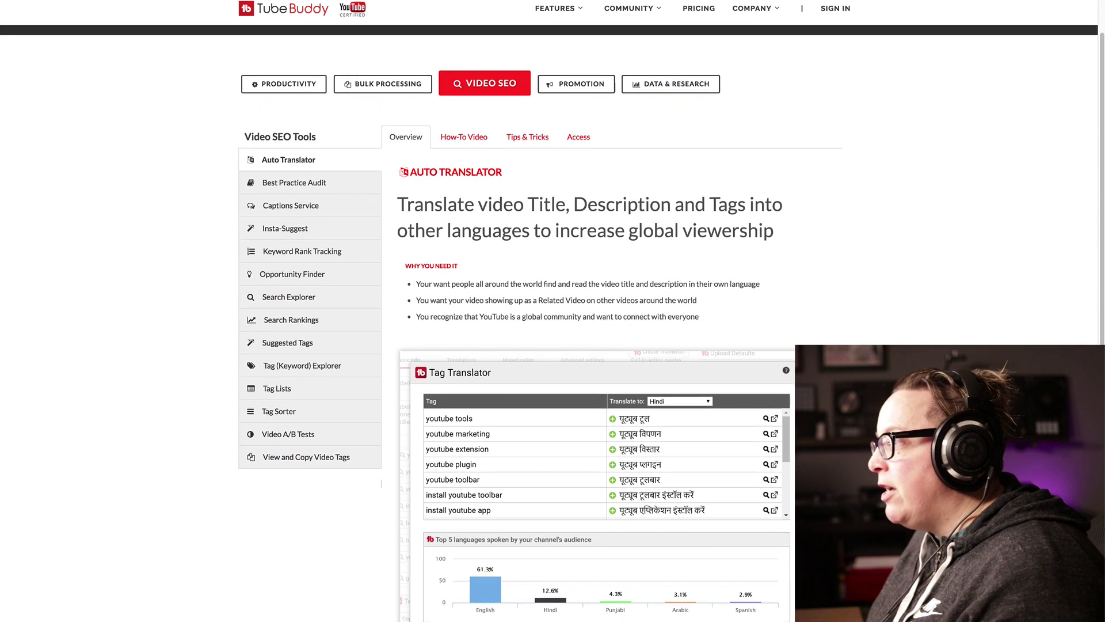
pyautogui.scroll(-1, 553, 311)
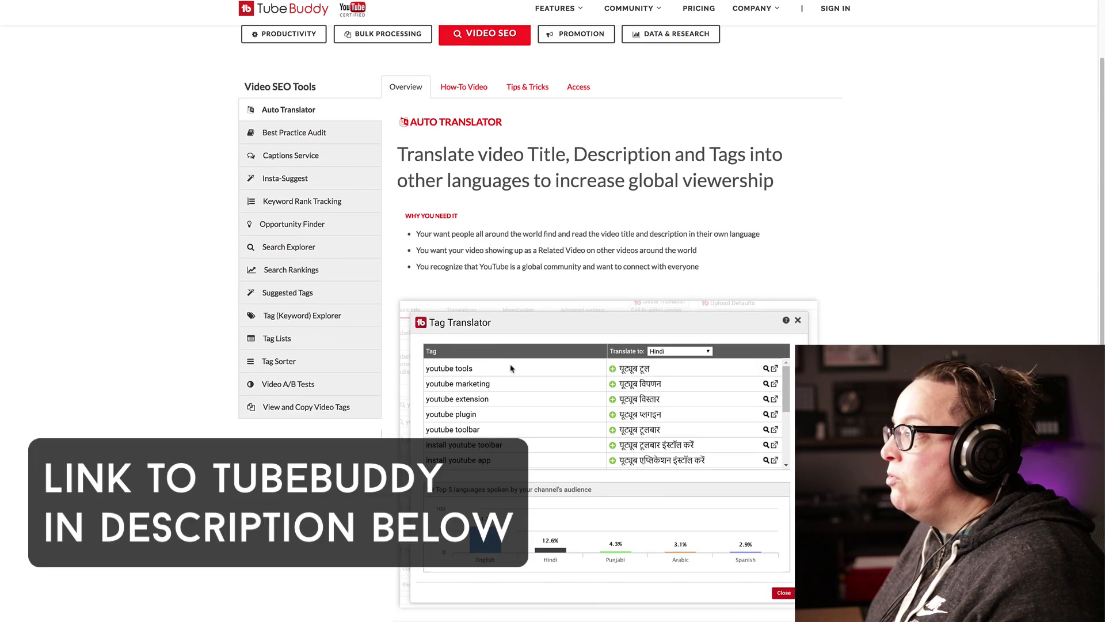
# Examine the descriptions of TubeBuddy's Insta-Suggest, Keyword Rank Tracking and Opportunity Finder tools
pyautogui.click(285, 180)
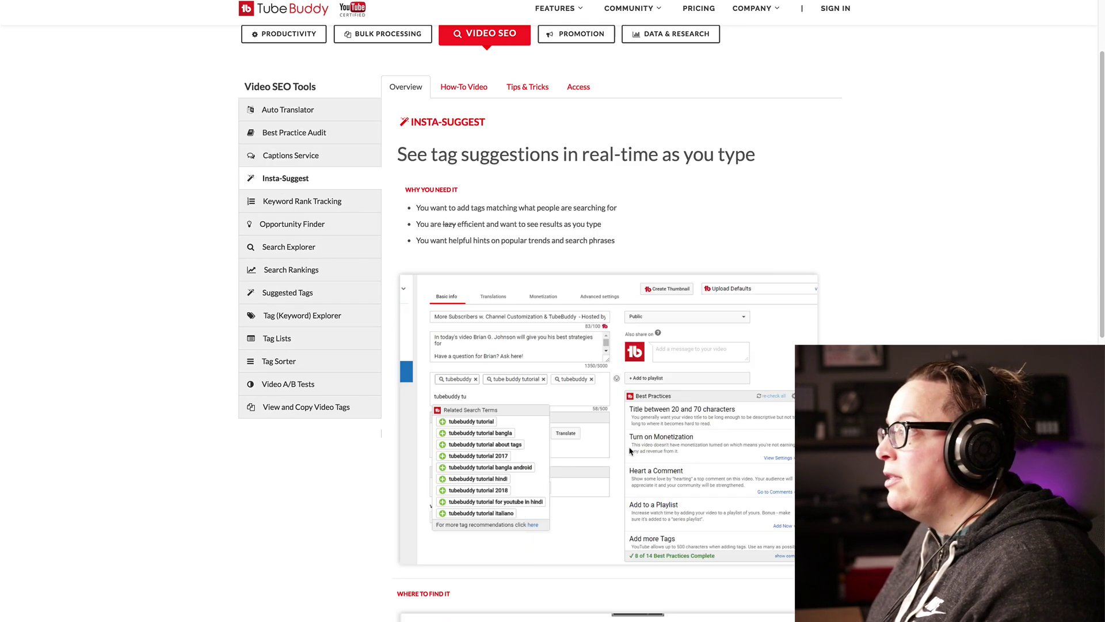
pyautogui.scroll(-3, 630, 450)
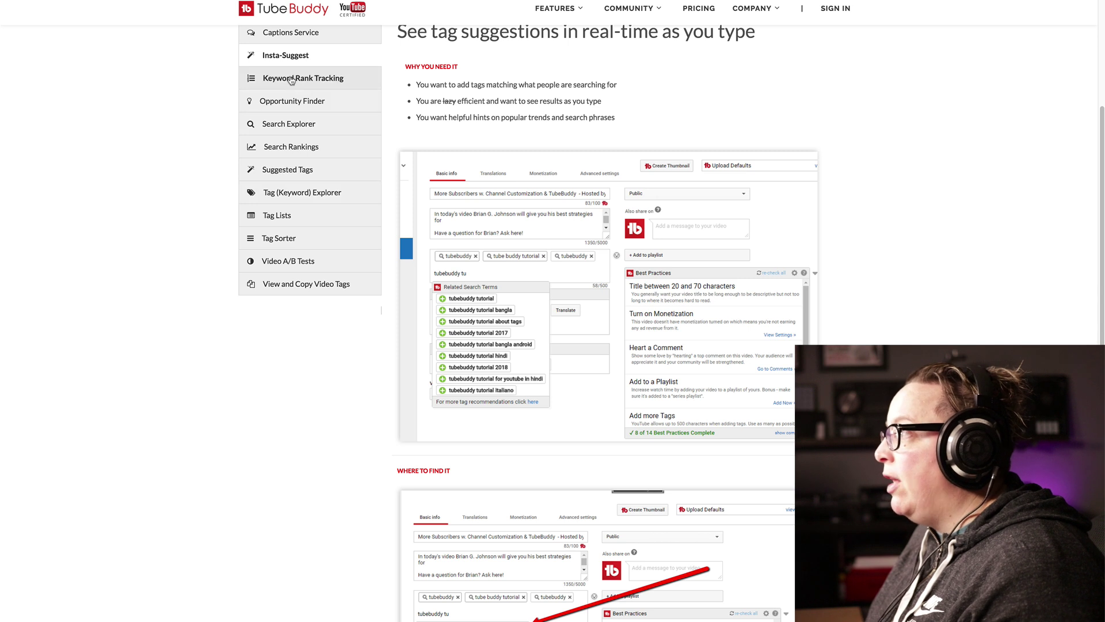
pyautogui.click(291, 81)
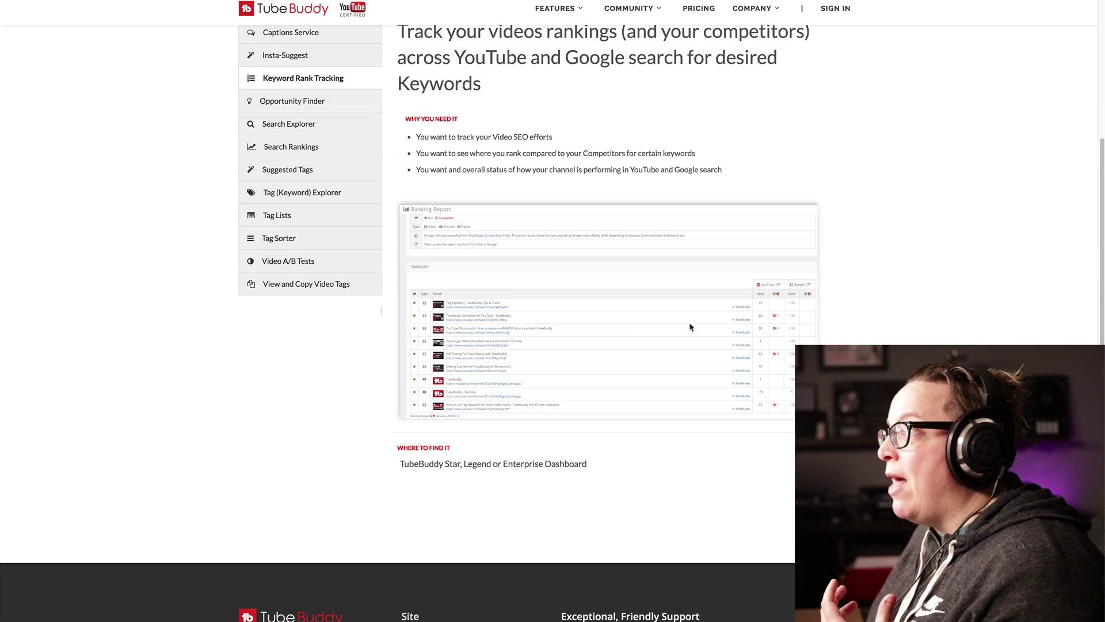
pyautogui.click(317, 102)
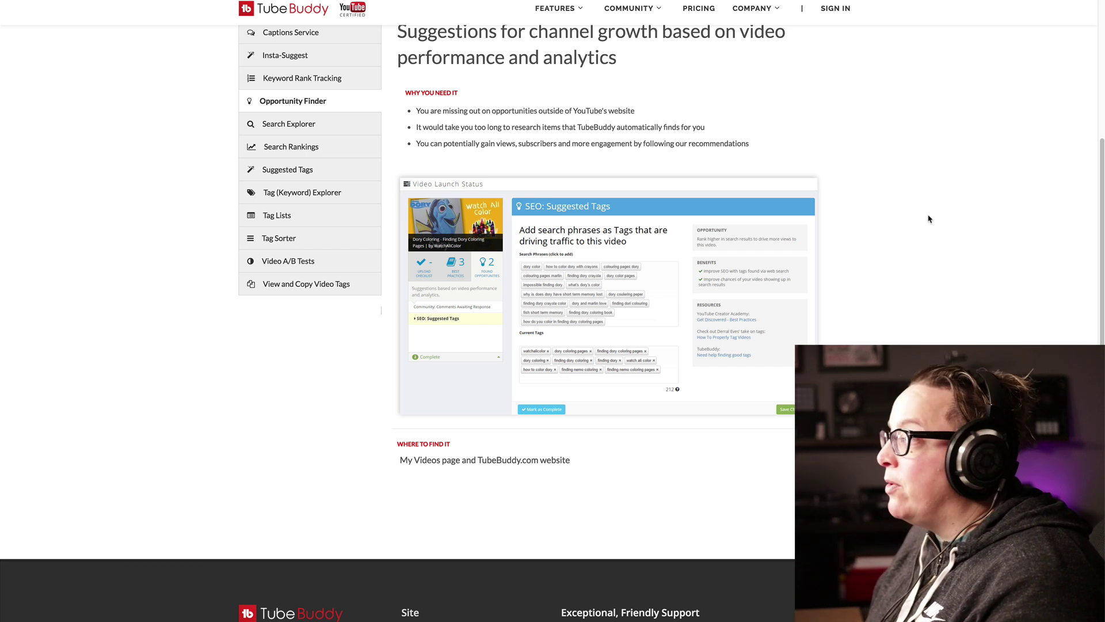
pyautogui.scroll(5, 841, 194)
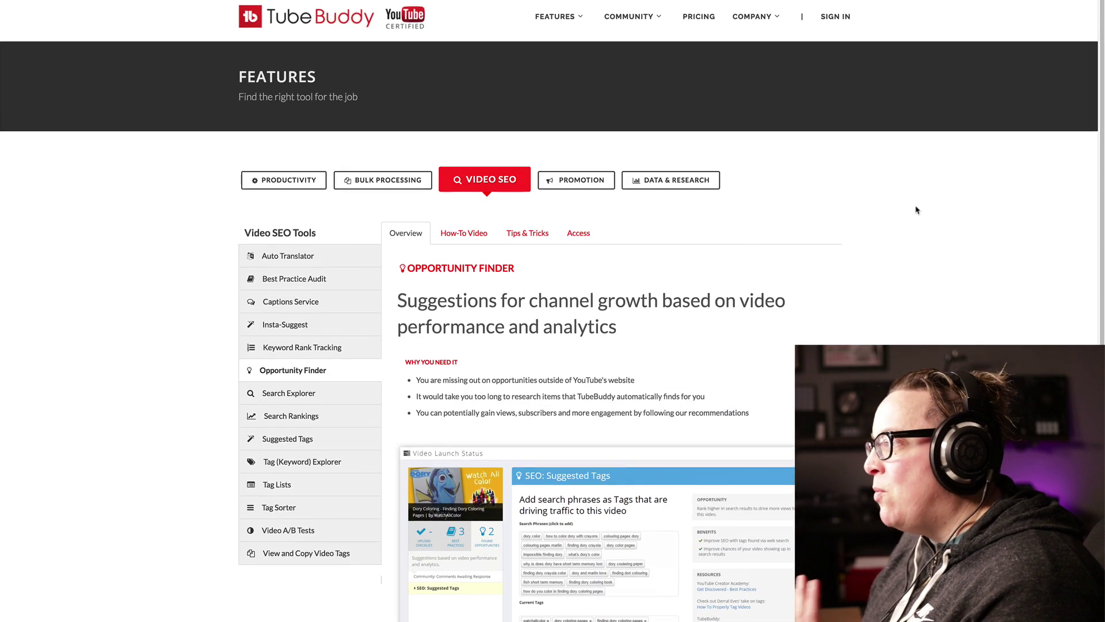
pyautogui.scroll(-1, 896, 313)
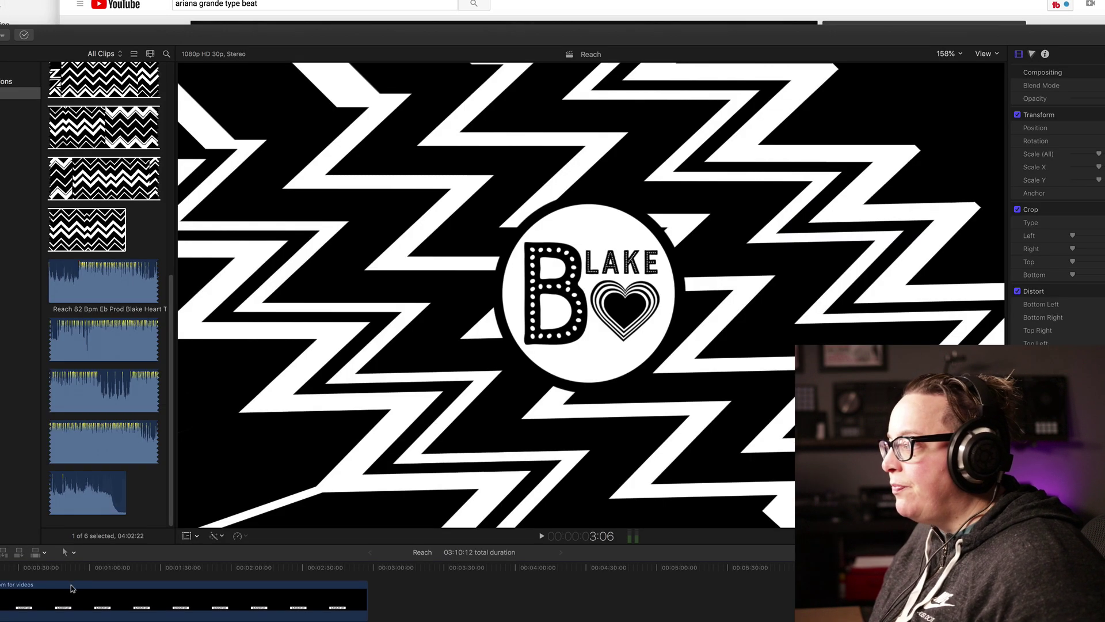
# Switch to Final Cut Pro and play the Reach timeline from about the 30-second mark to listen to the beat
pyautogui.click(20, 571)
pyautogui.press('space')
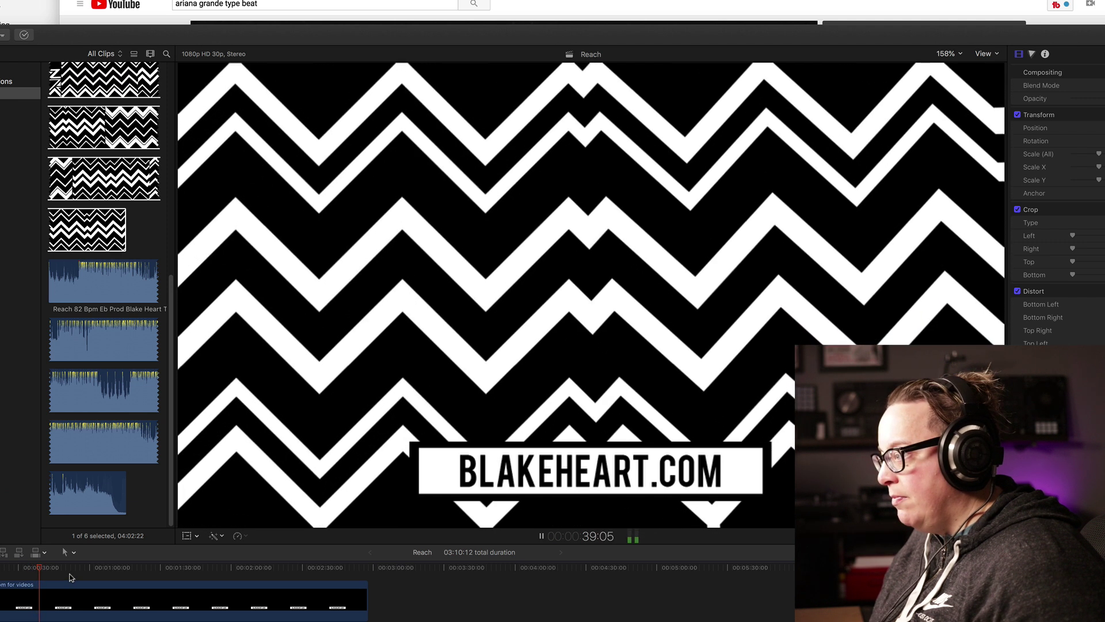
pyautogui.press('space')
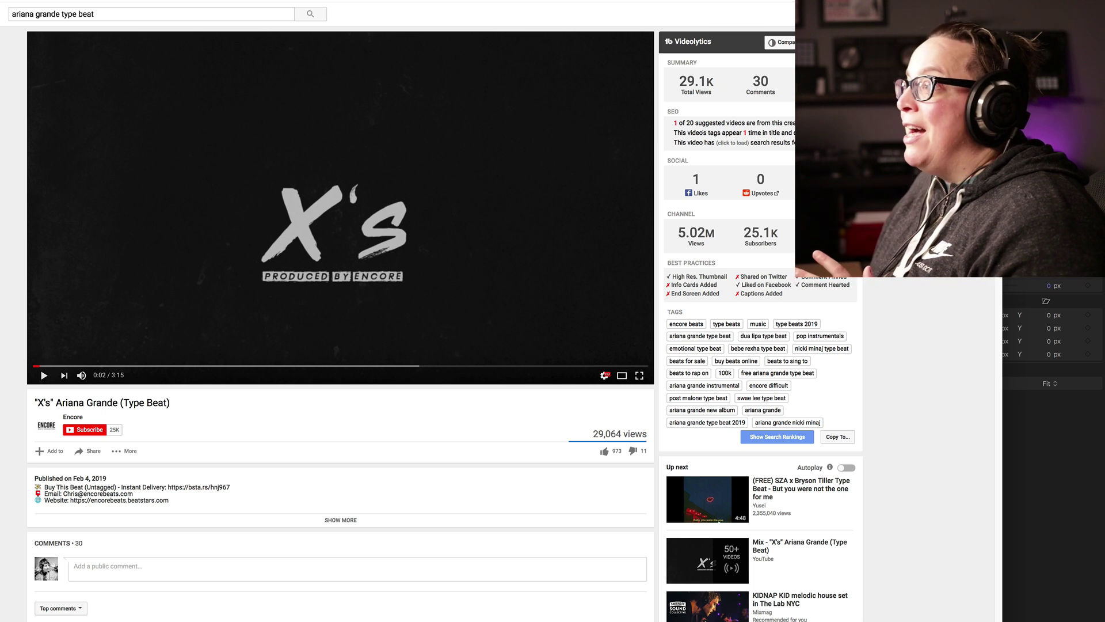
# Return to YouTube's "ariana grande type beat" search results and reopen the "X's" Ariana Grande (Type Beat) video to examine its TubeBuddy tags
pyautogui.hotkey('alt', 'Left')
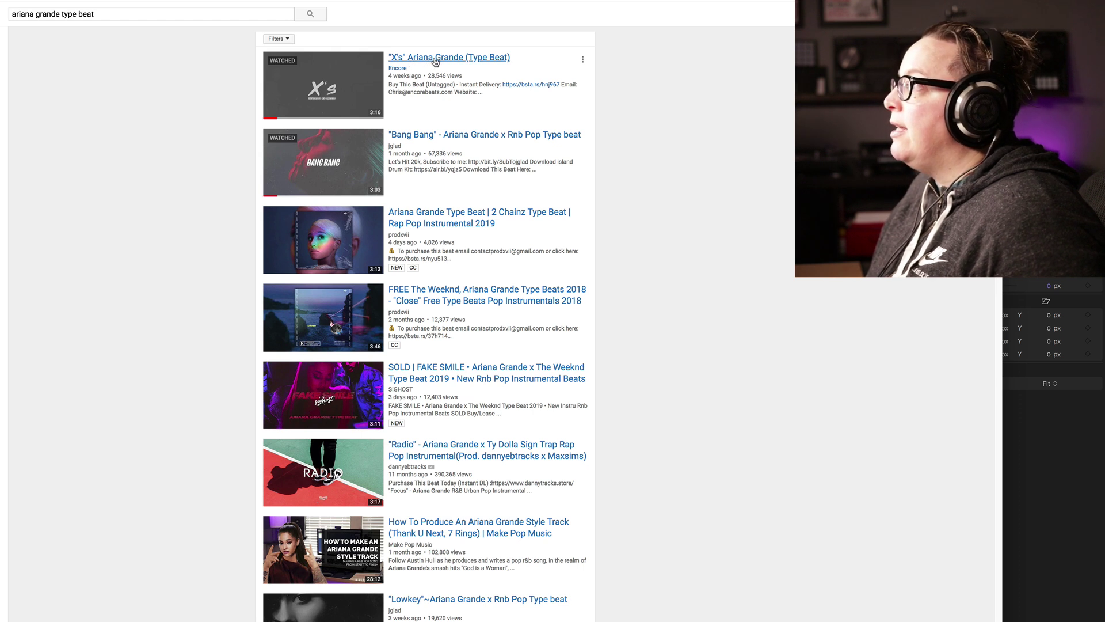
pyautogui.click(436, 62)
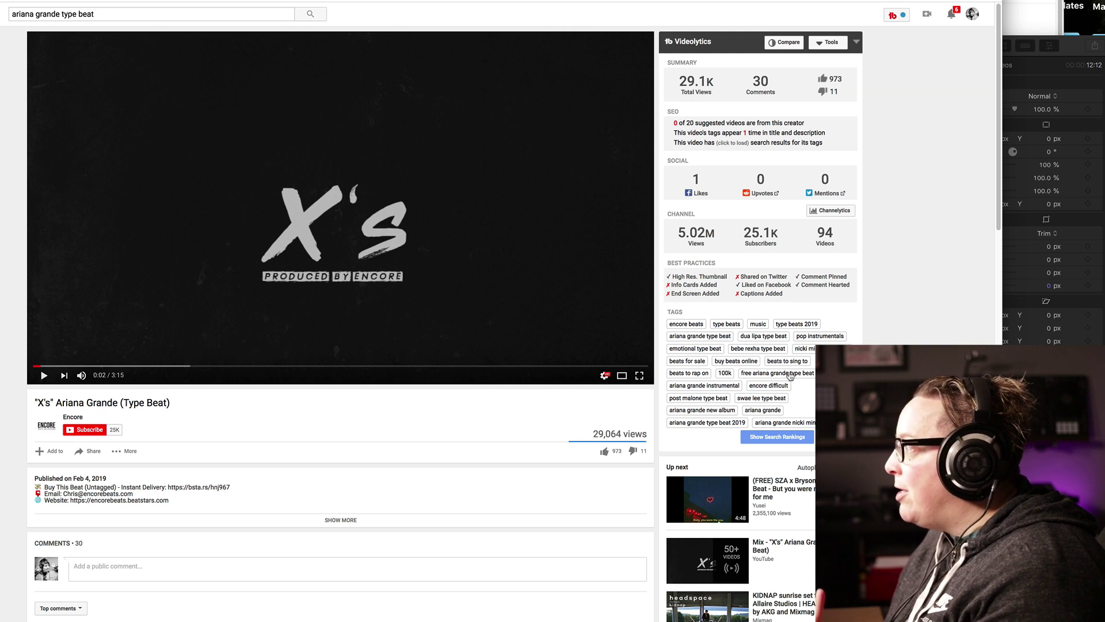
# Expand the "X's" video's full description and examine its purchase and social links and the pinned comment
pyautogui.scroll(-1, 713, 407)
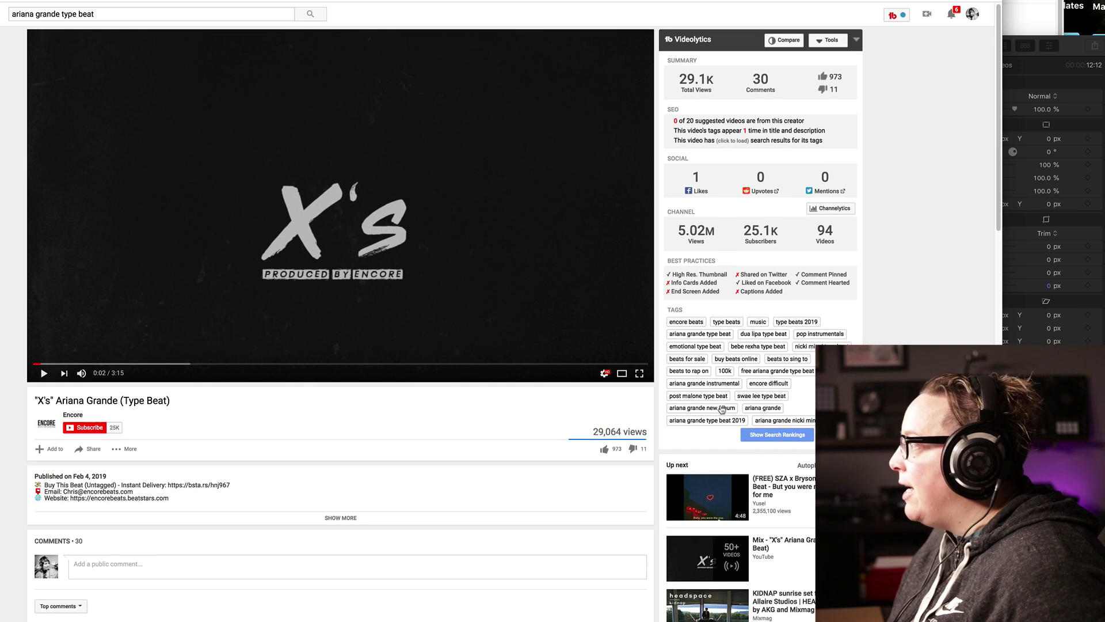
pyautogui.click(341, 482)
pyautogui.scroll(-1, 342, 483)
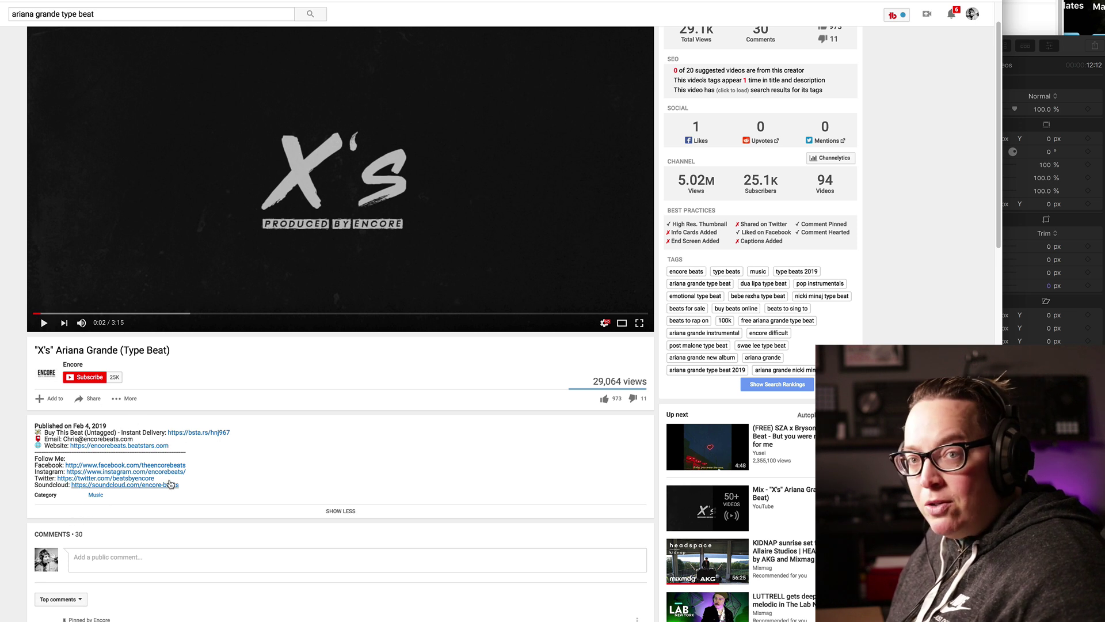
pyautogui.scroll(-2, 329, 481)
pyautogui.scroll(-2, 329, 481)
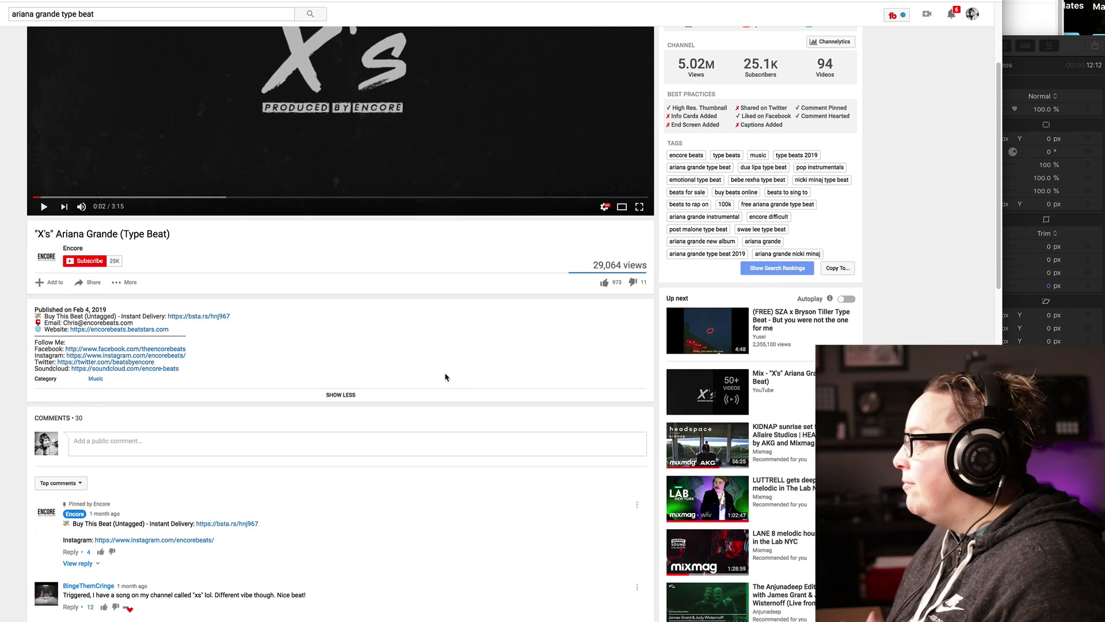
pyautogui.scroll(5, 567, 307)
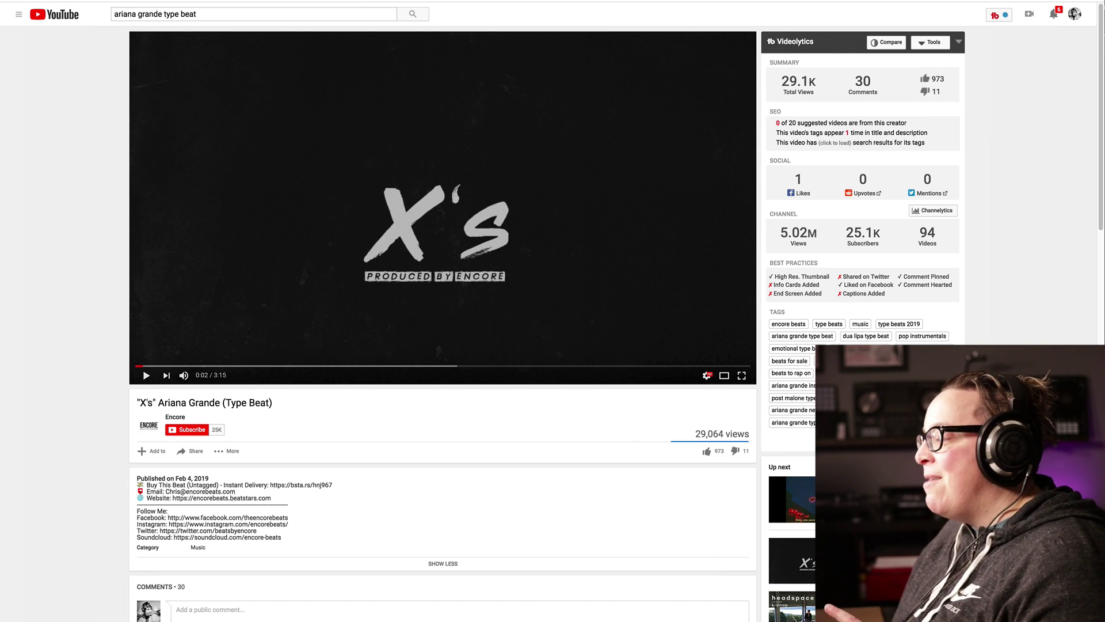
# Open the Encore channel's full list of uploads, load more videos and look through their titles and thumbnails
pyautogui.click(177, 419)
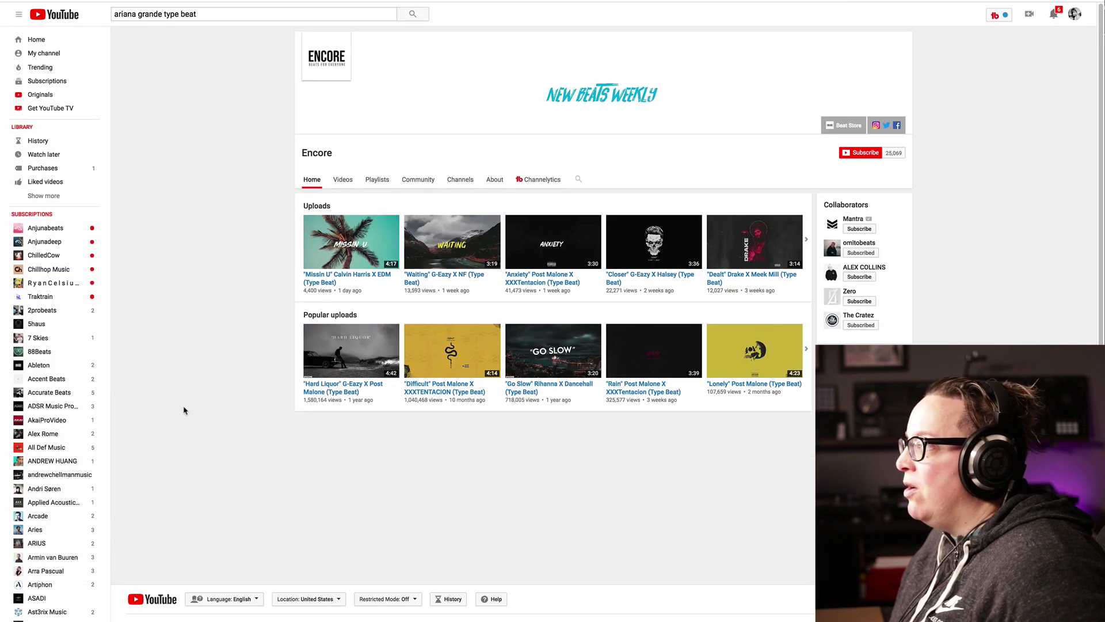
pyautogui.click(334, 183)
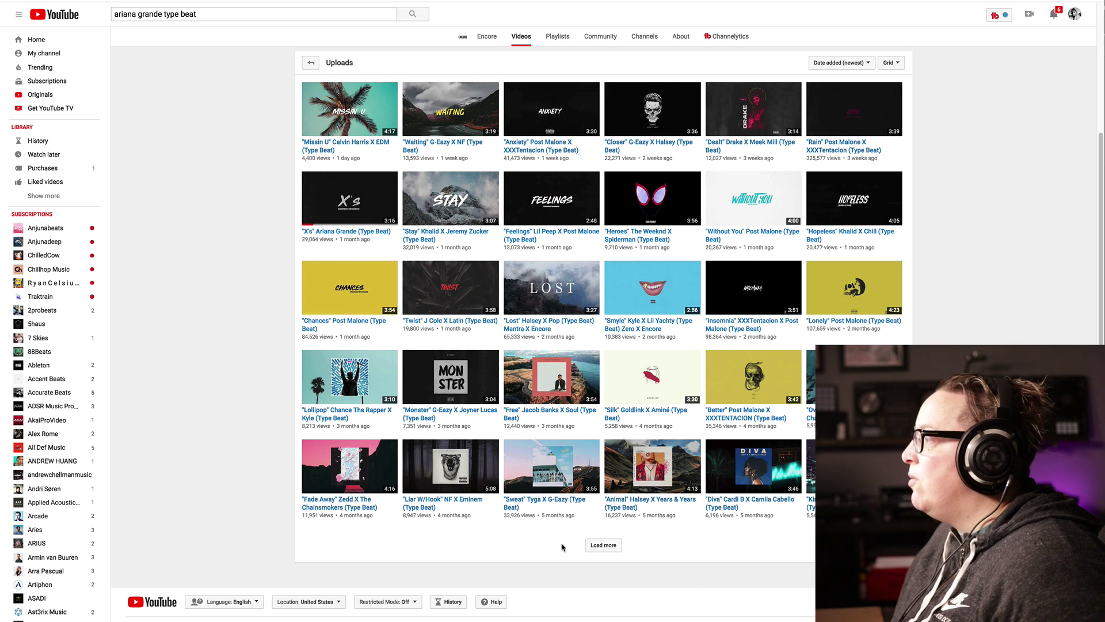
pyautogui.click(605, 545)
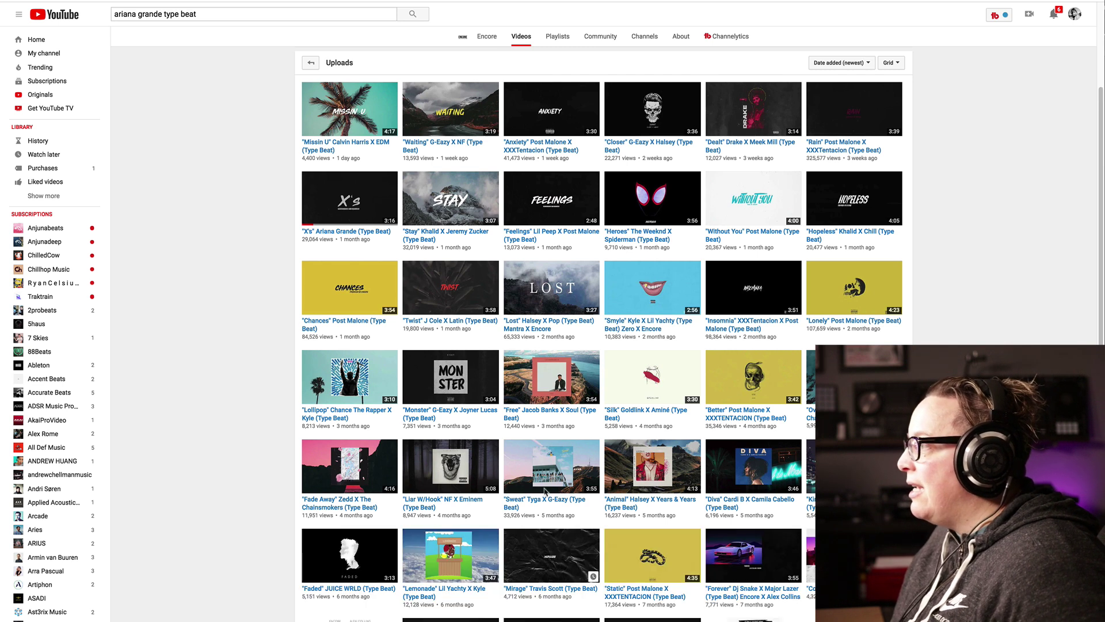
pyautogui.scroll(-2, 576, 403)
pyautogui.scroll(5, 333, 161)
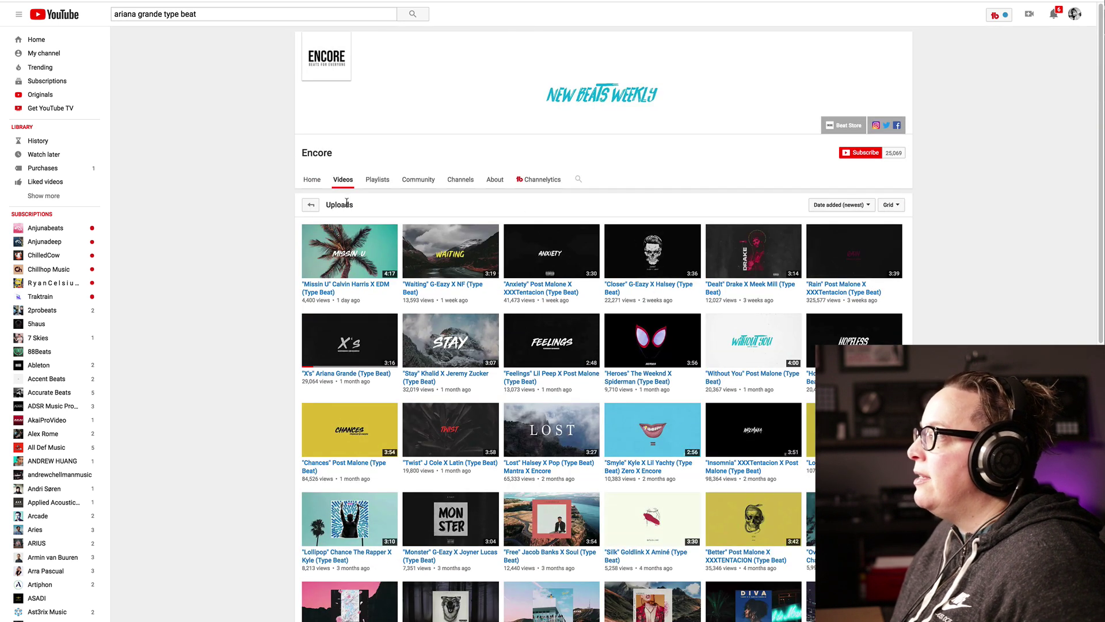
# Sort Encore's uploads by oldest date added, open the "On My Own" Shawn Mendes X Ed Sheeran video and pause it
pyautogui.click(824, 207)
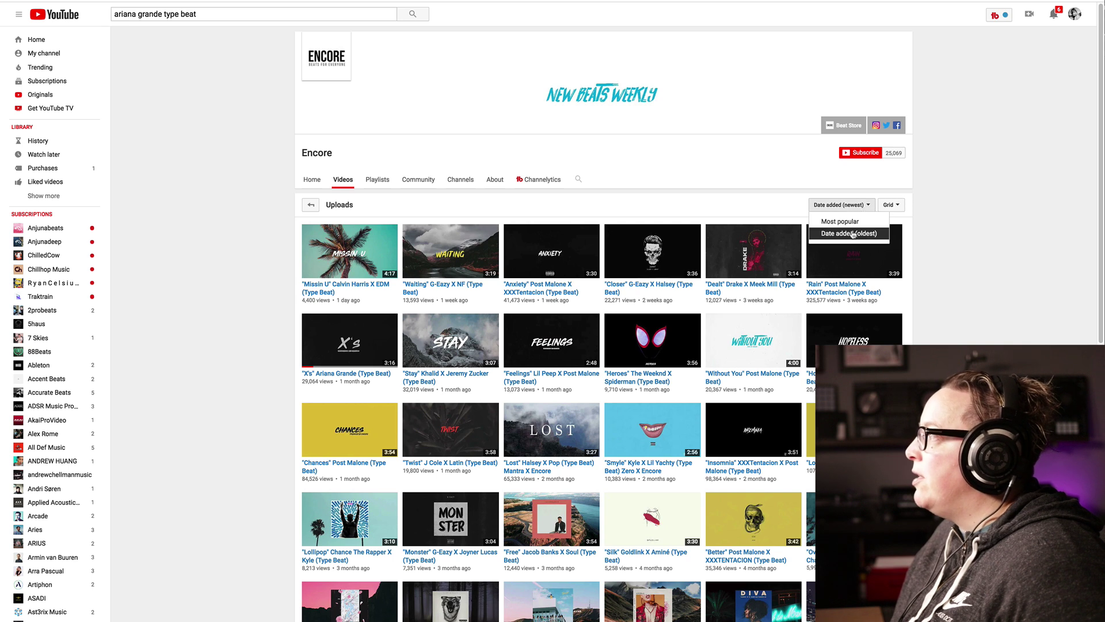
pyautogui.click(851, 231)
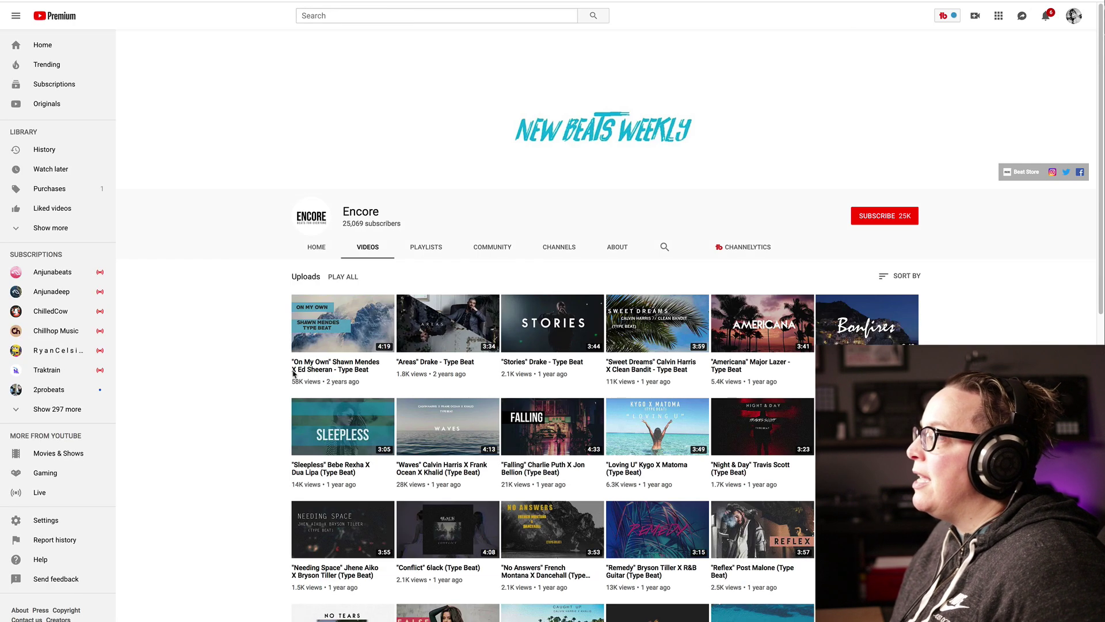
pyautogui.click(323, 368)
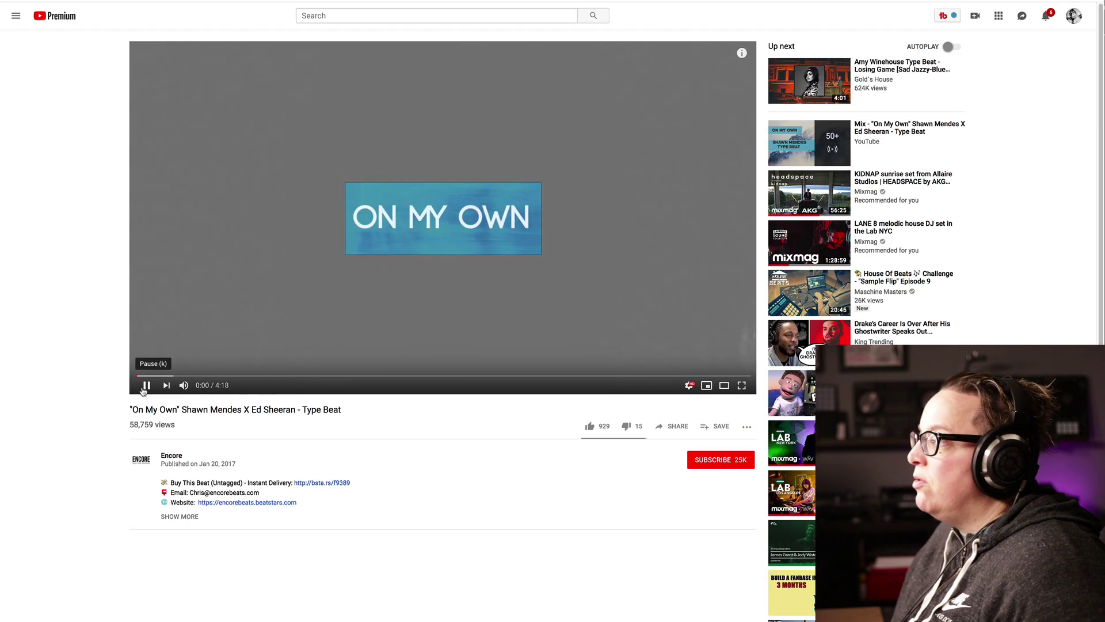
pyautogui.click(145, 387)
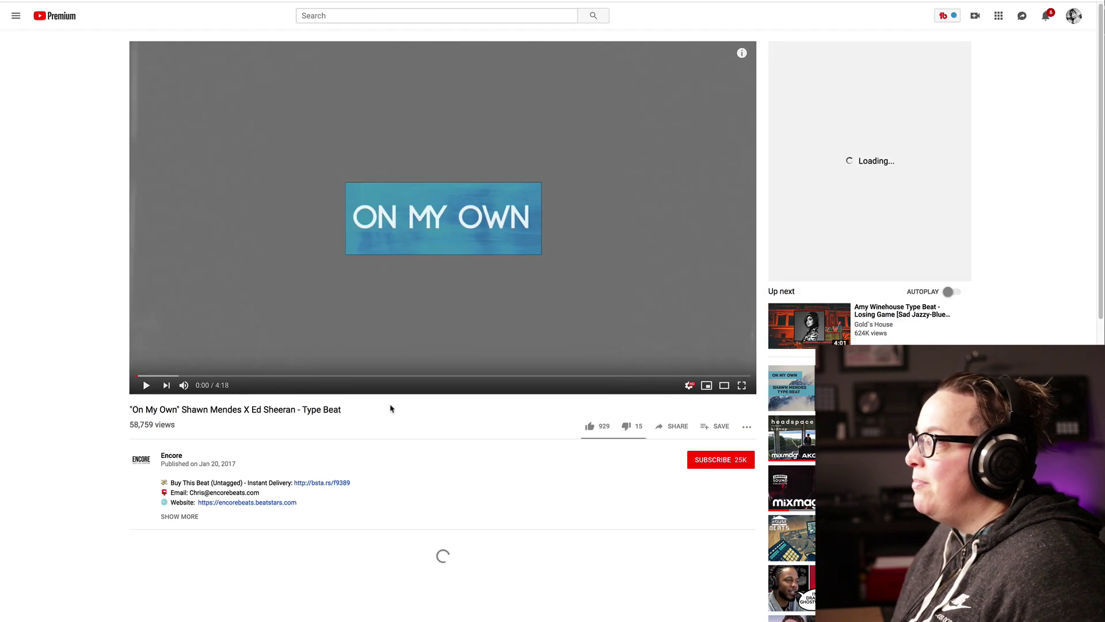
# Follow the untagged-beat purchase link in the video's pinned comment and look through Encore's beat store playlist
pyautogui.scroll(-1, 280, 476)
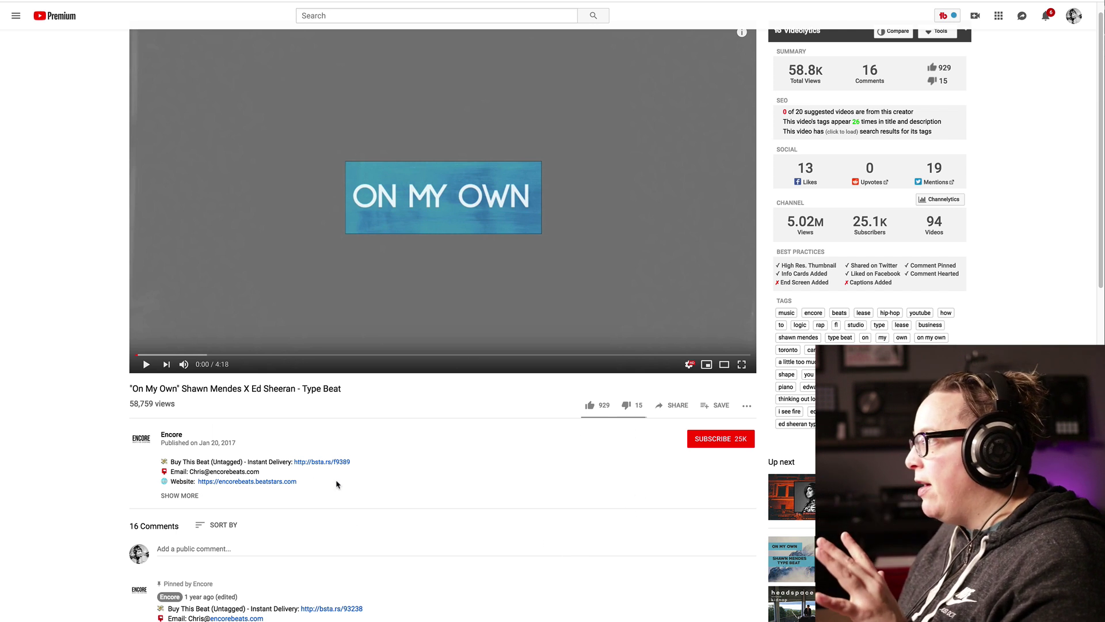
pyautogui.scroll(-1, 211, 545)
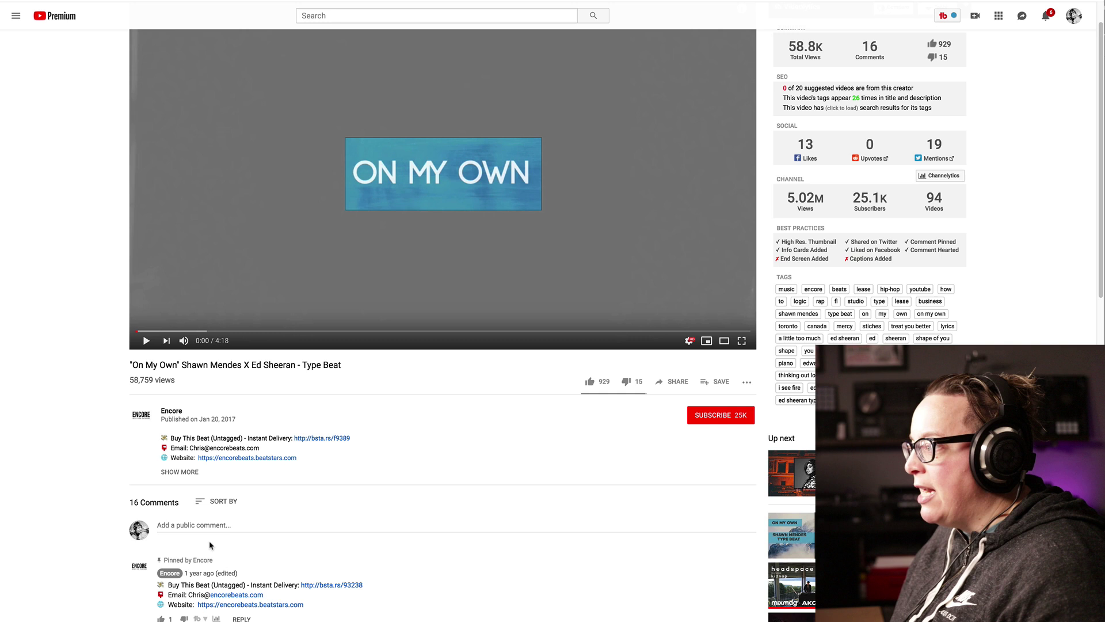
pyautogui.click(336, 586)
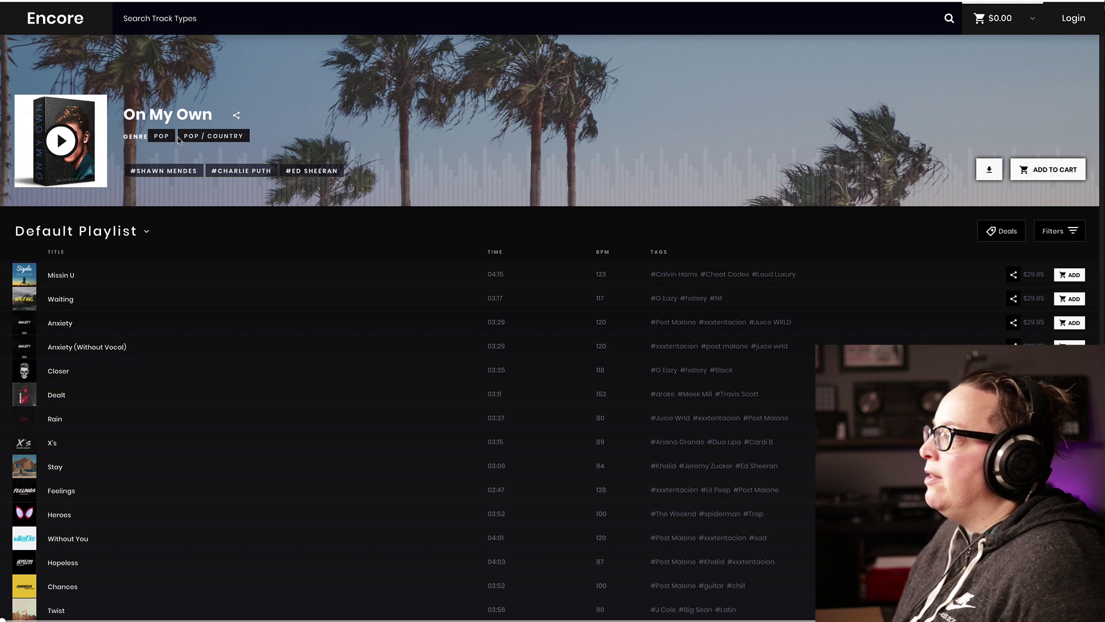
pyautogui.scroll(-8, 259, 217)
pyautogui.scroll(8, 254, 224)
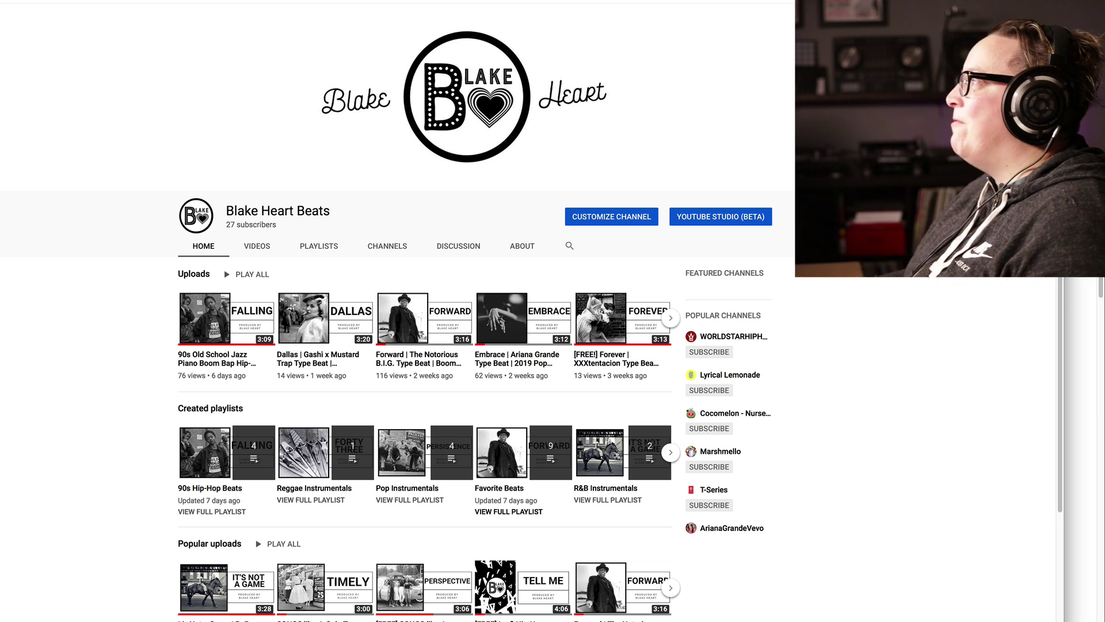
# Open Canva in a new browser tab and open the REACH design named Main YouTube Thumbnail
pyautogui.press('super+t')
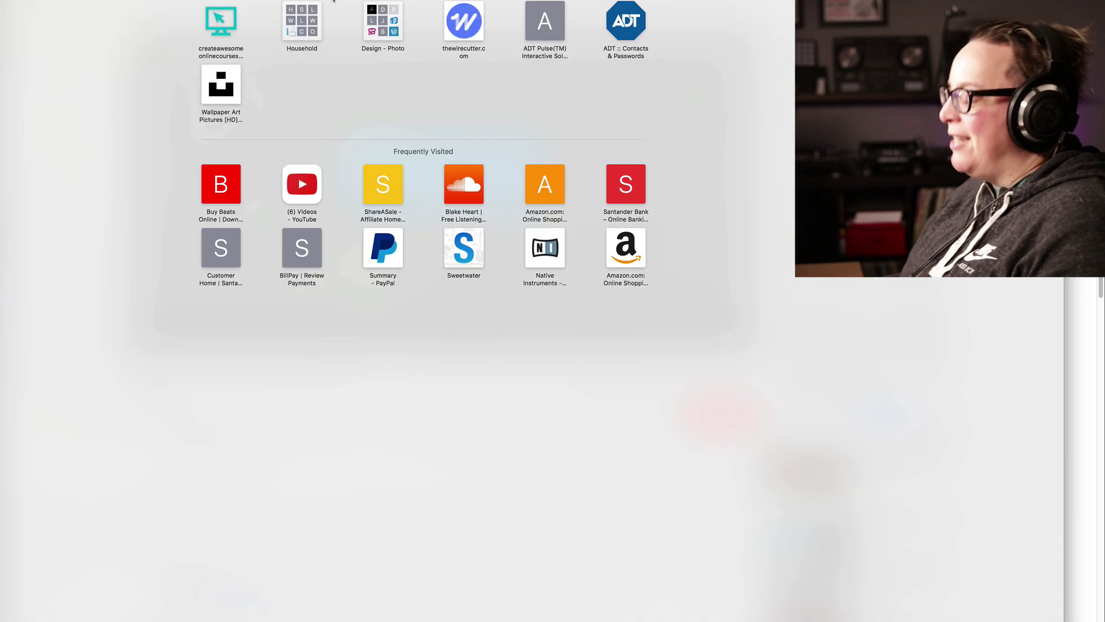
pyautogui.write('canva')
pyautogui.press('Return')
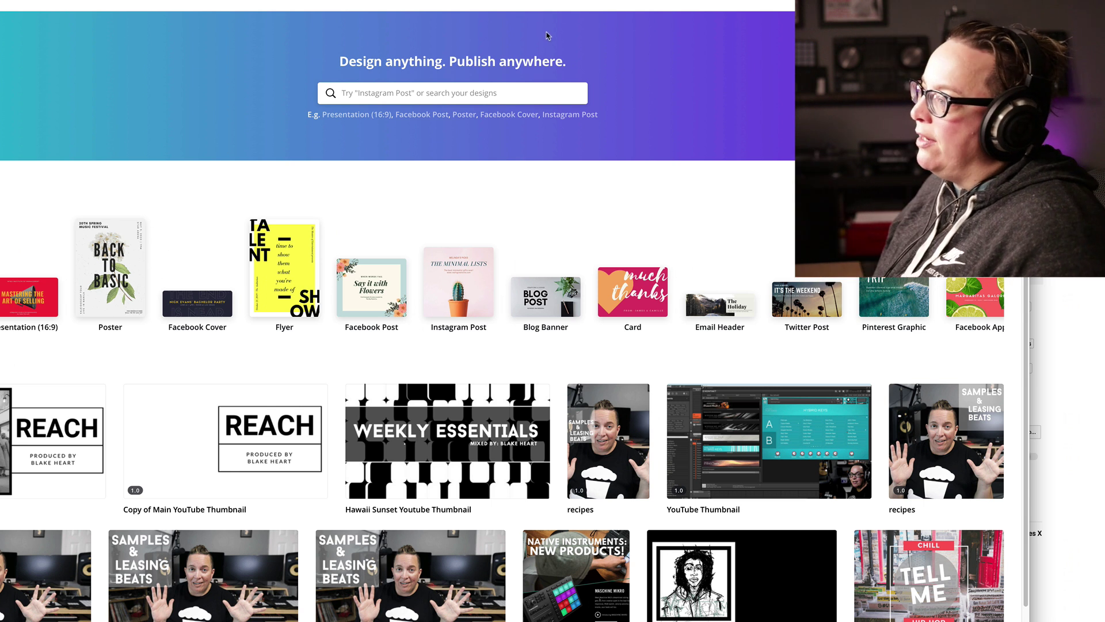
pyautogui.click(46, 425)
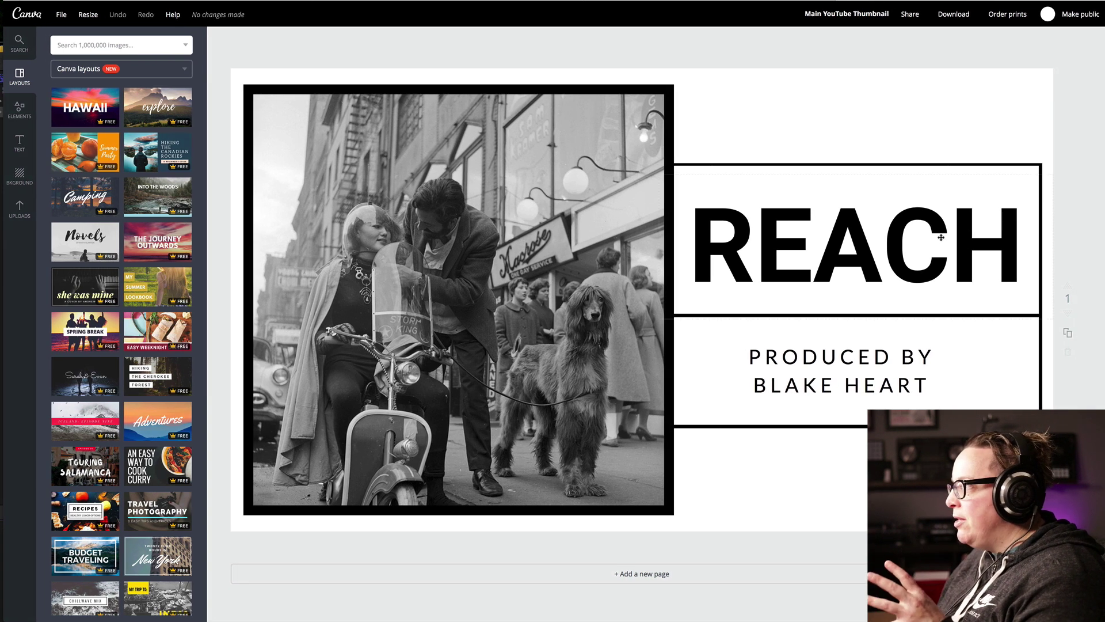
# Try replacing the thumbnail's REACH title with "fgf", and undo the text change
pyautogui.doubleClick(901, 240)
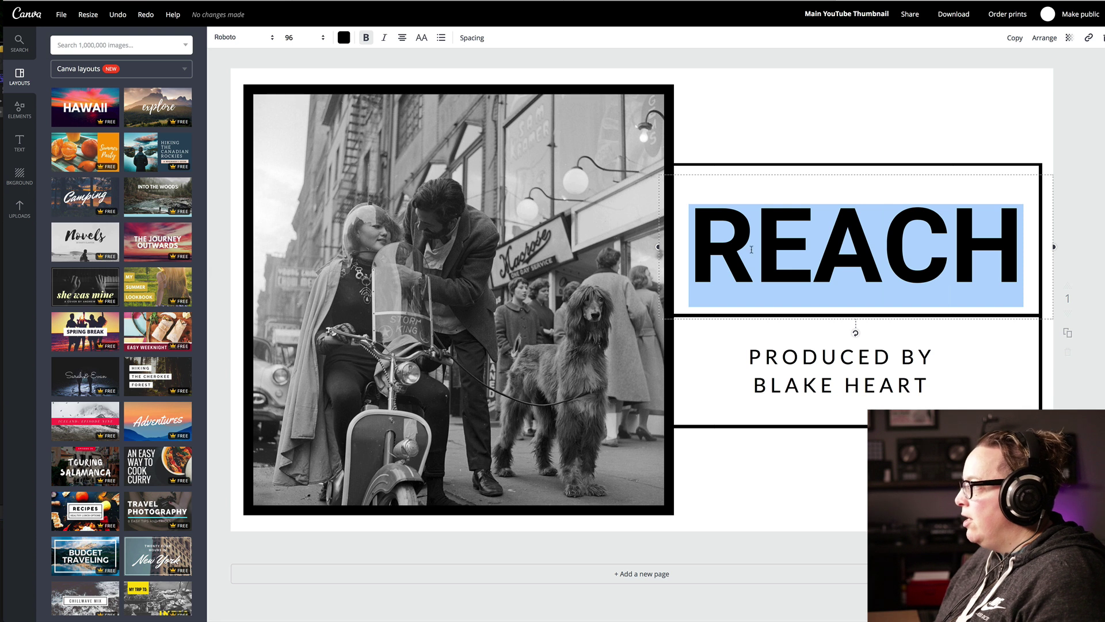
pyautogui.press('BackSpace')
pyautogui.write('fgf')
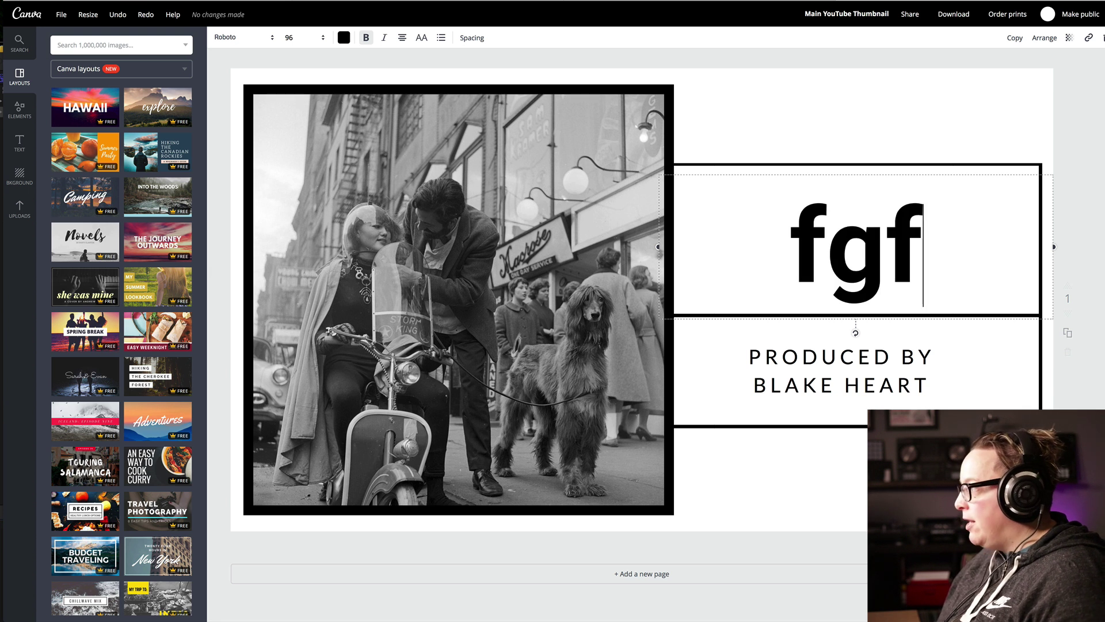
pyautogui.hotkey('ctrl', 'z')
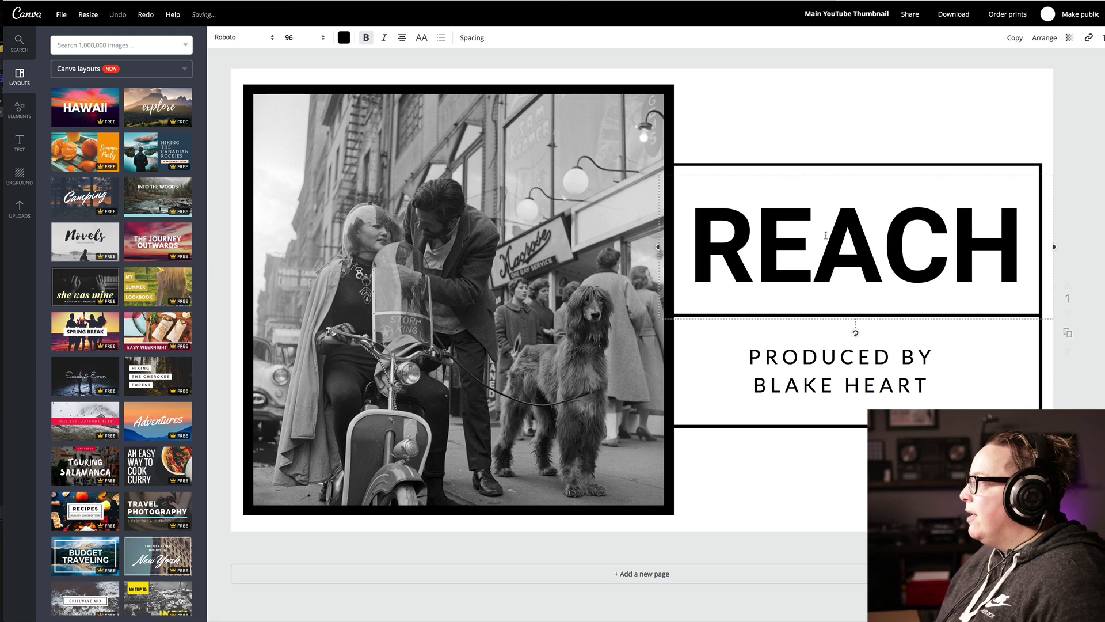
# Replace the framed scooter photo with the uploaded black-and-white photo of a woman in a beret
pyautogui.click(557, 232)
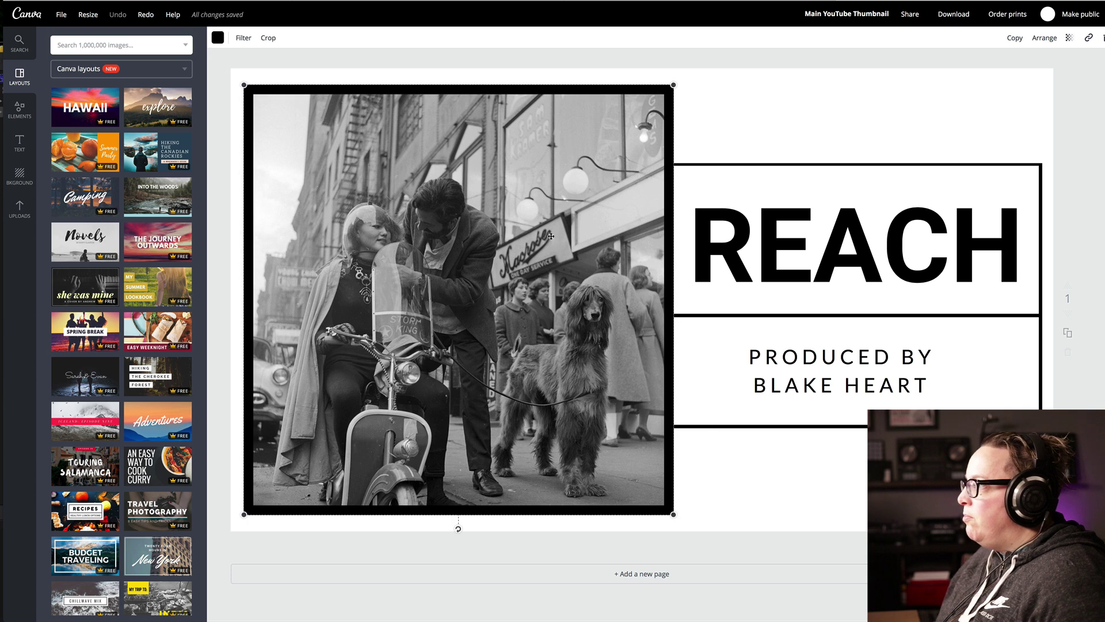
pyautogui.press('Delete')
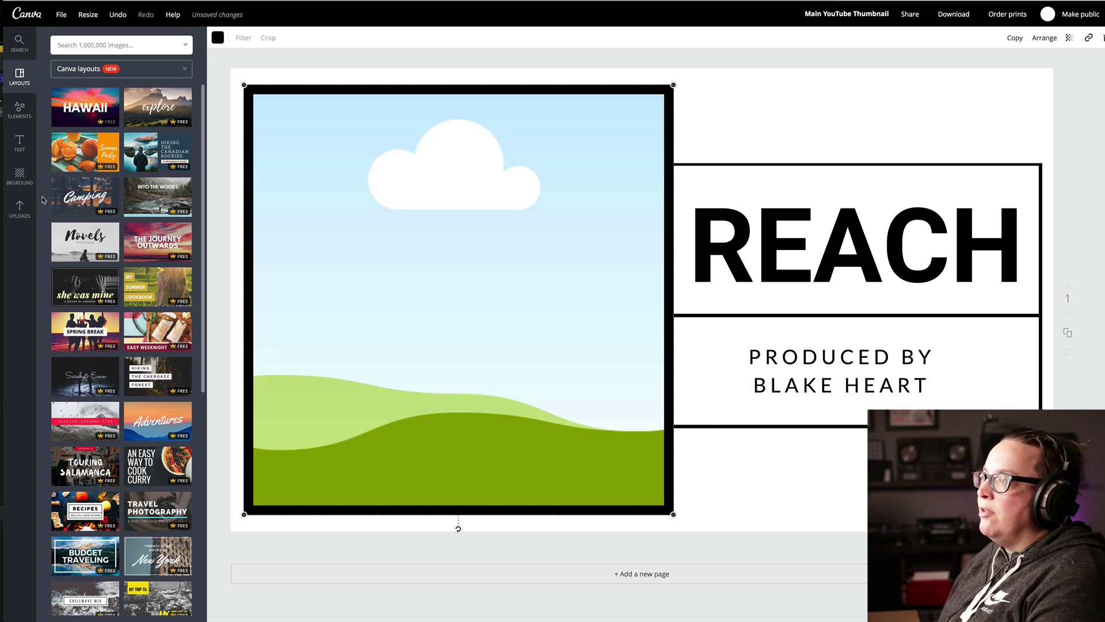
pyautogui.click(21, 208)
pyautogui.moveTo(119, 230); pyautogui.dragTo(437, 352)
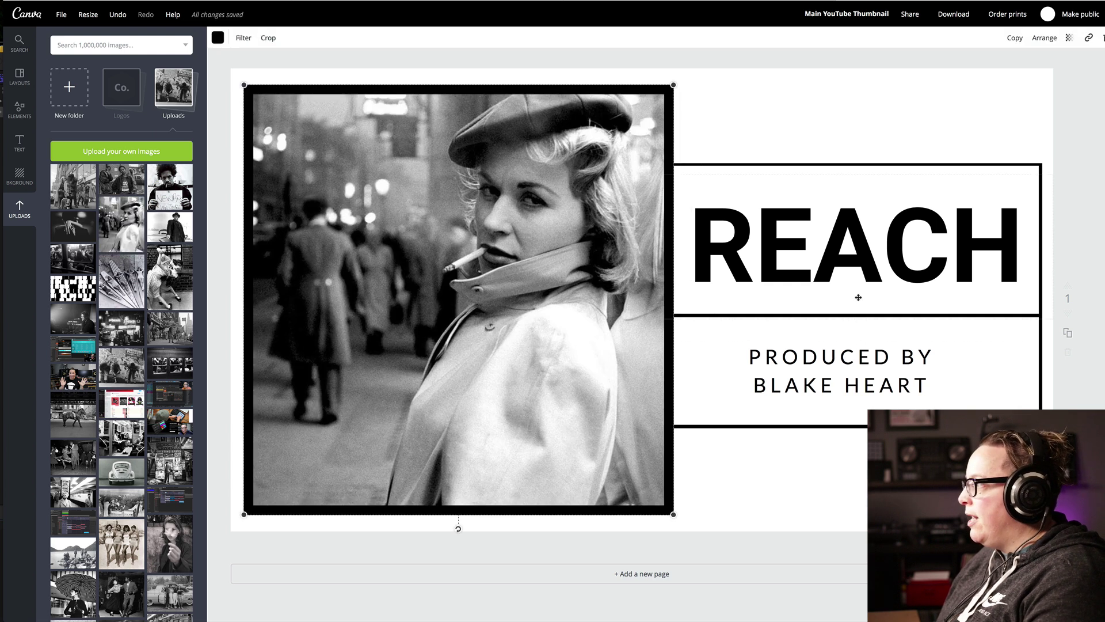
# View the thumbnail's available download file types and close the options without downloading
pyautogui.click(963, 19)
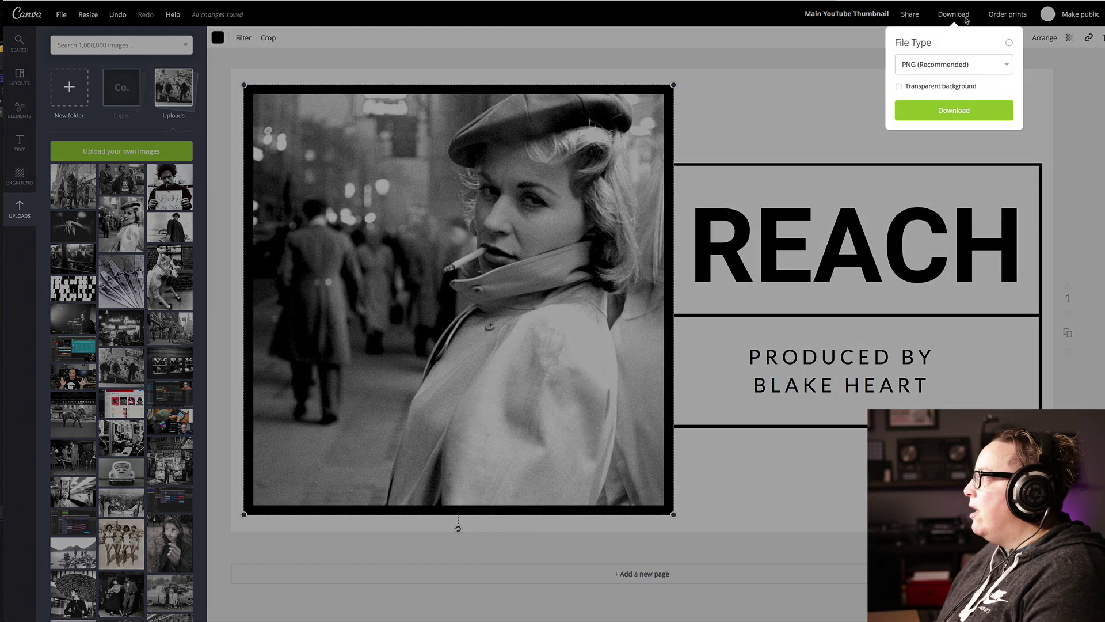
pyautogui.click(926, 66)
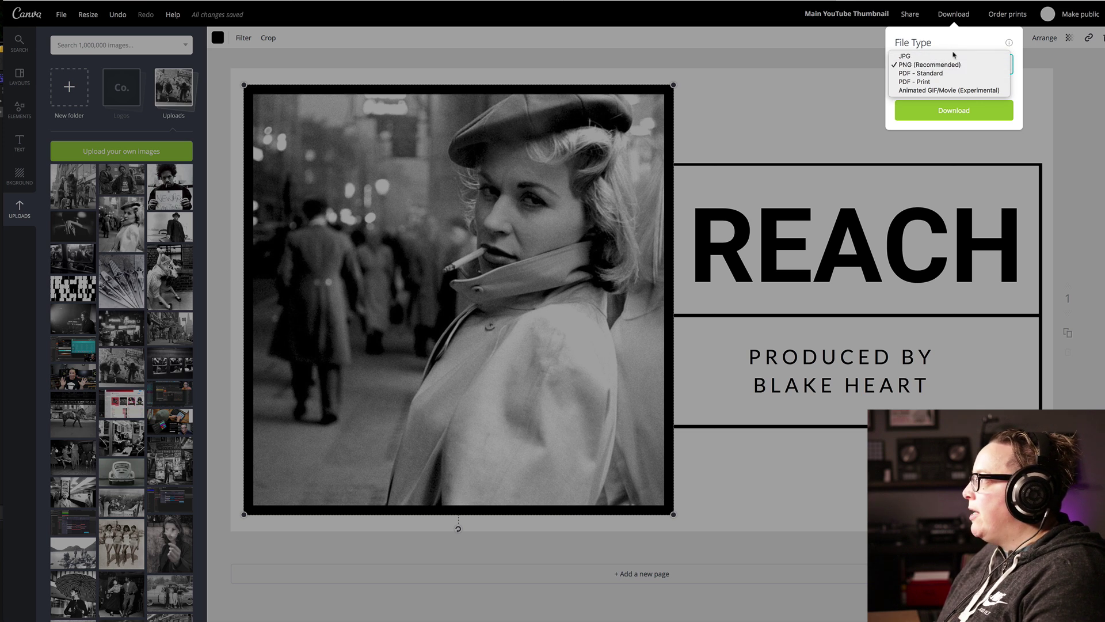
pyautogui.click(1099, 80)
pyautogui.click(1075, 154)
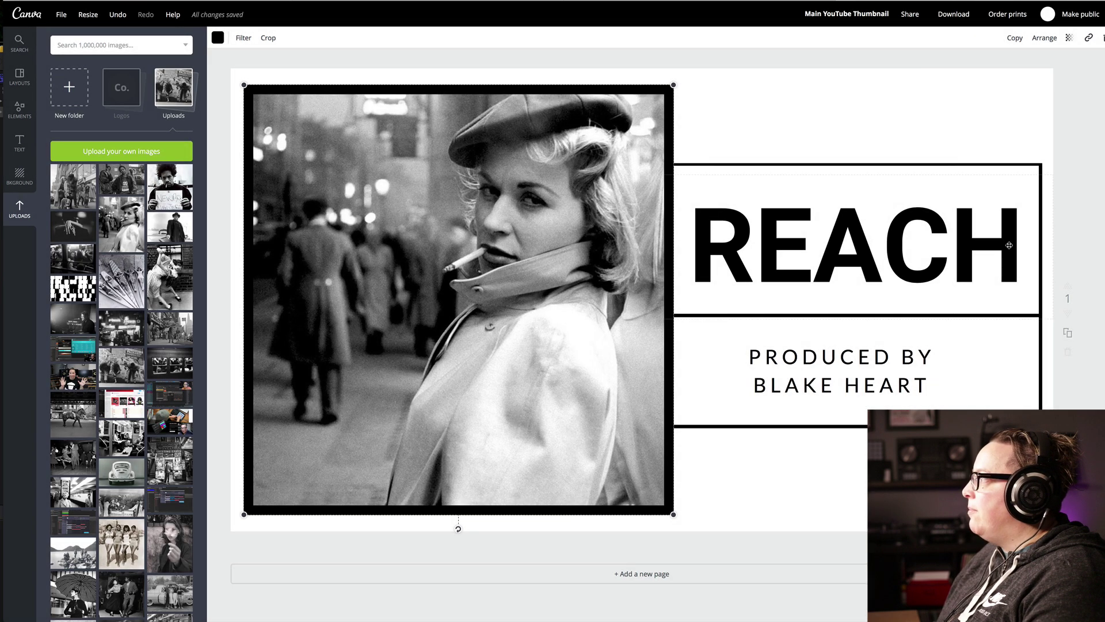